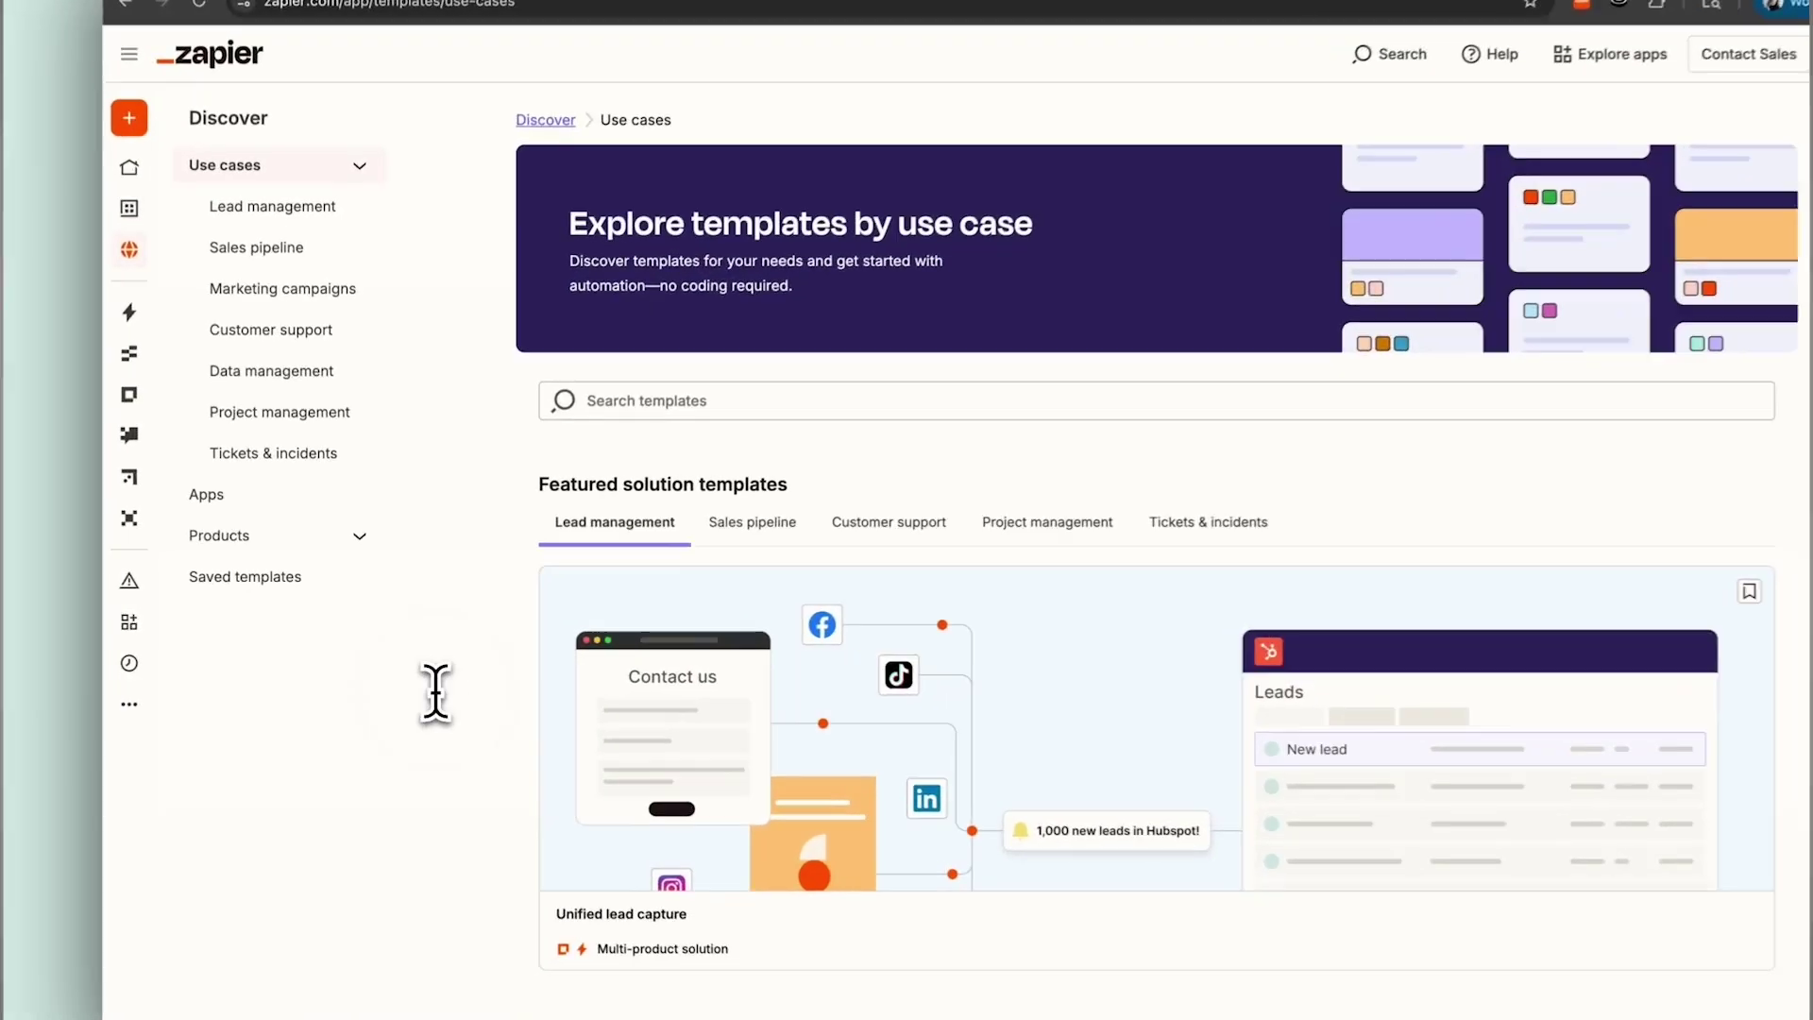
Preview the Automatic call prep template from the Saved templates list.
click(284, 578)
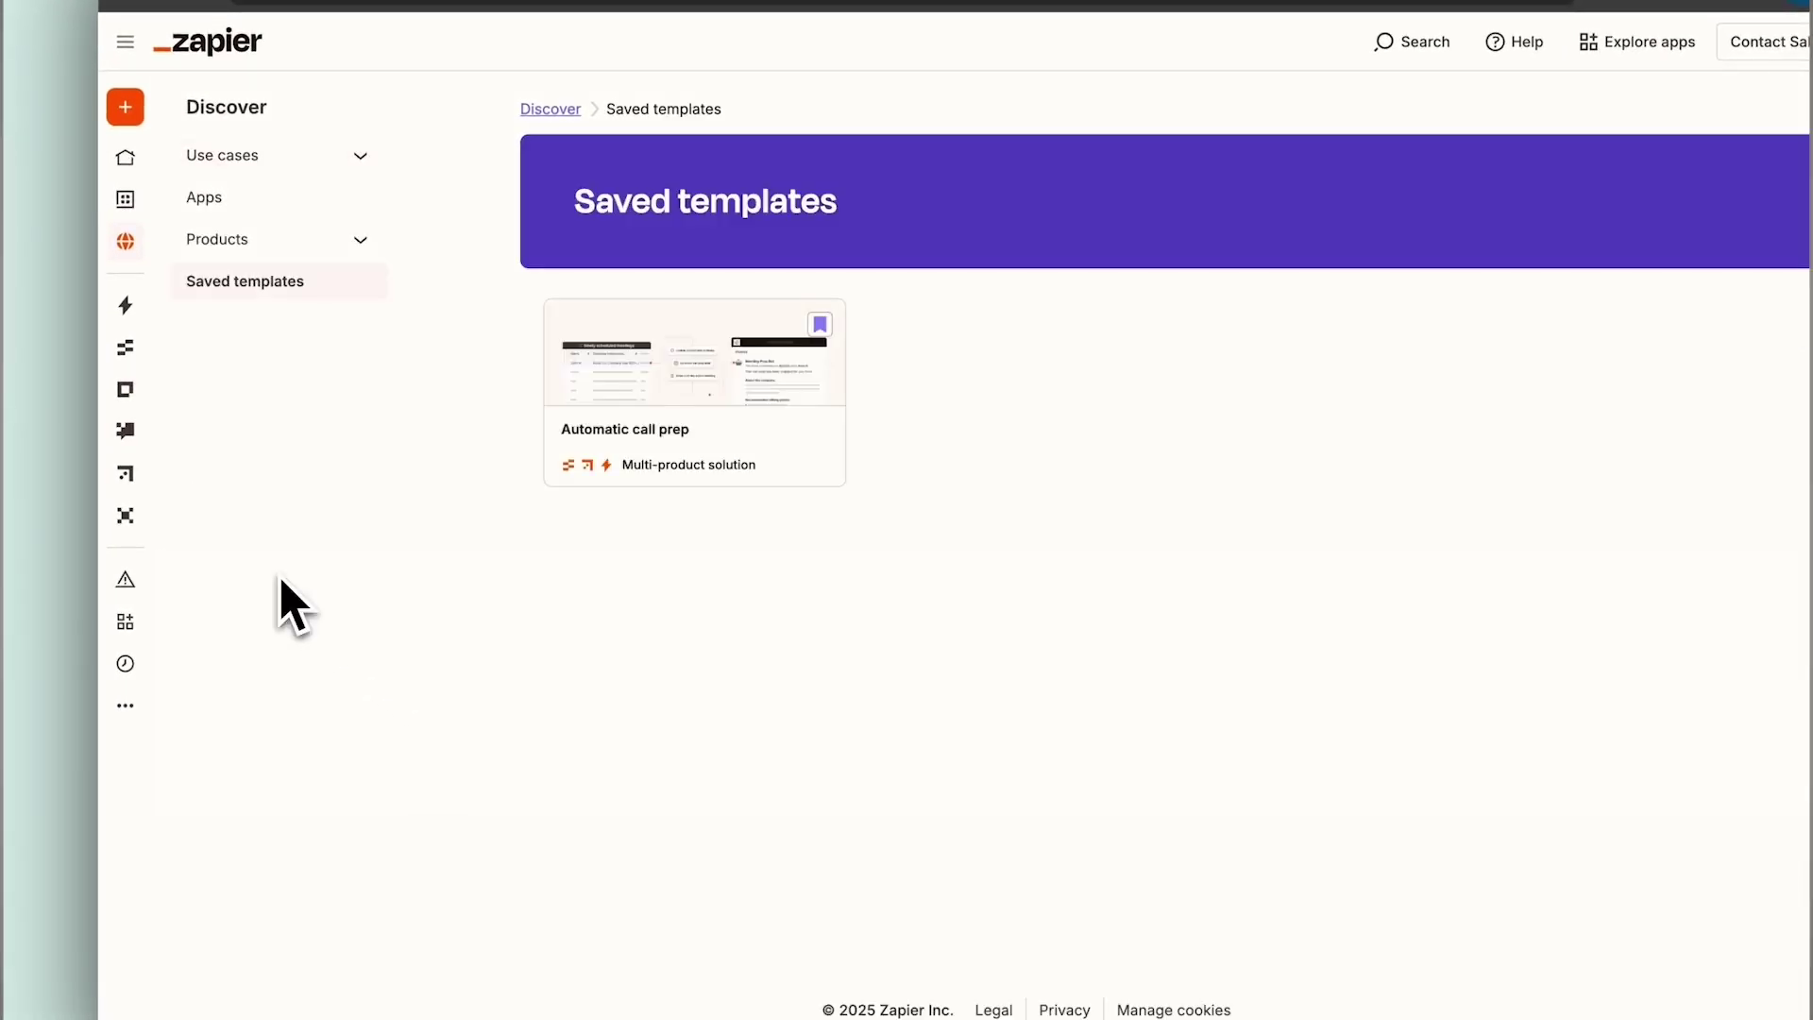
click(643, 452)
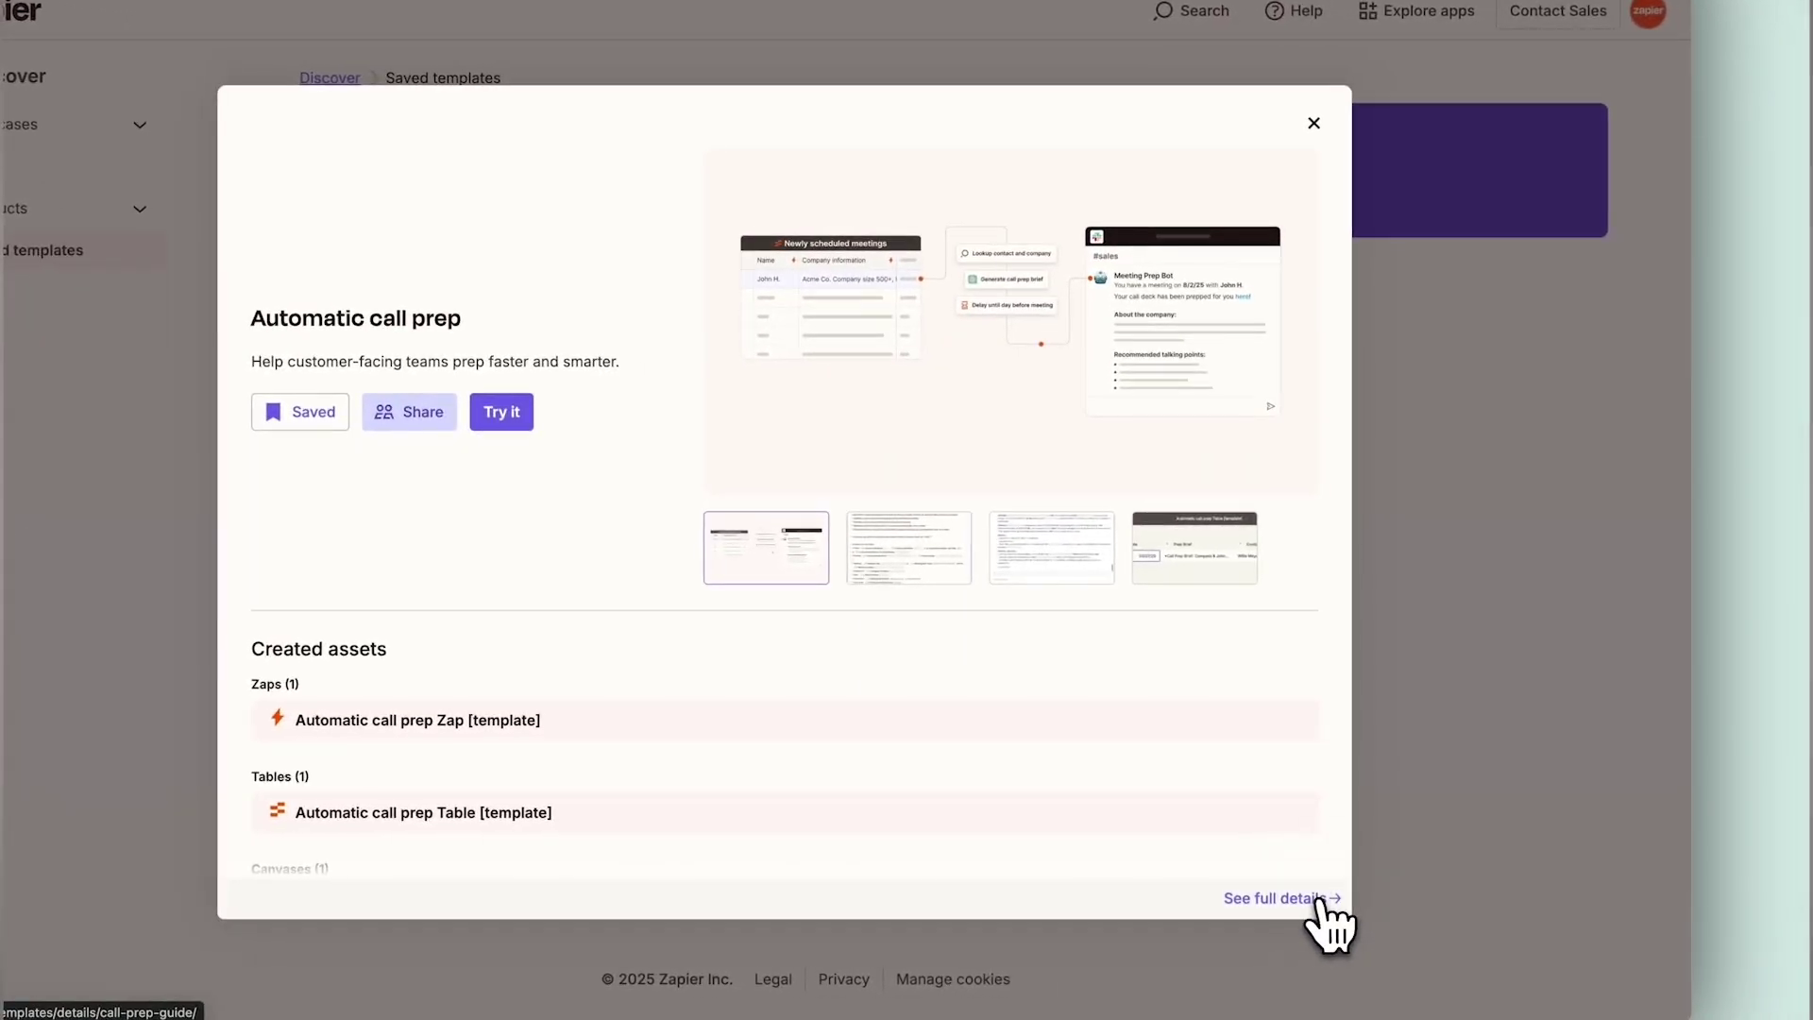
Open the template's full details page and read its Workflow preview, Overview and key features.
click(1326, 899)
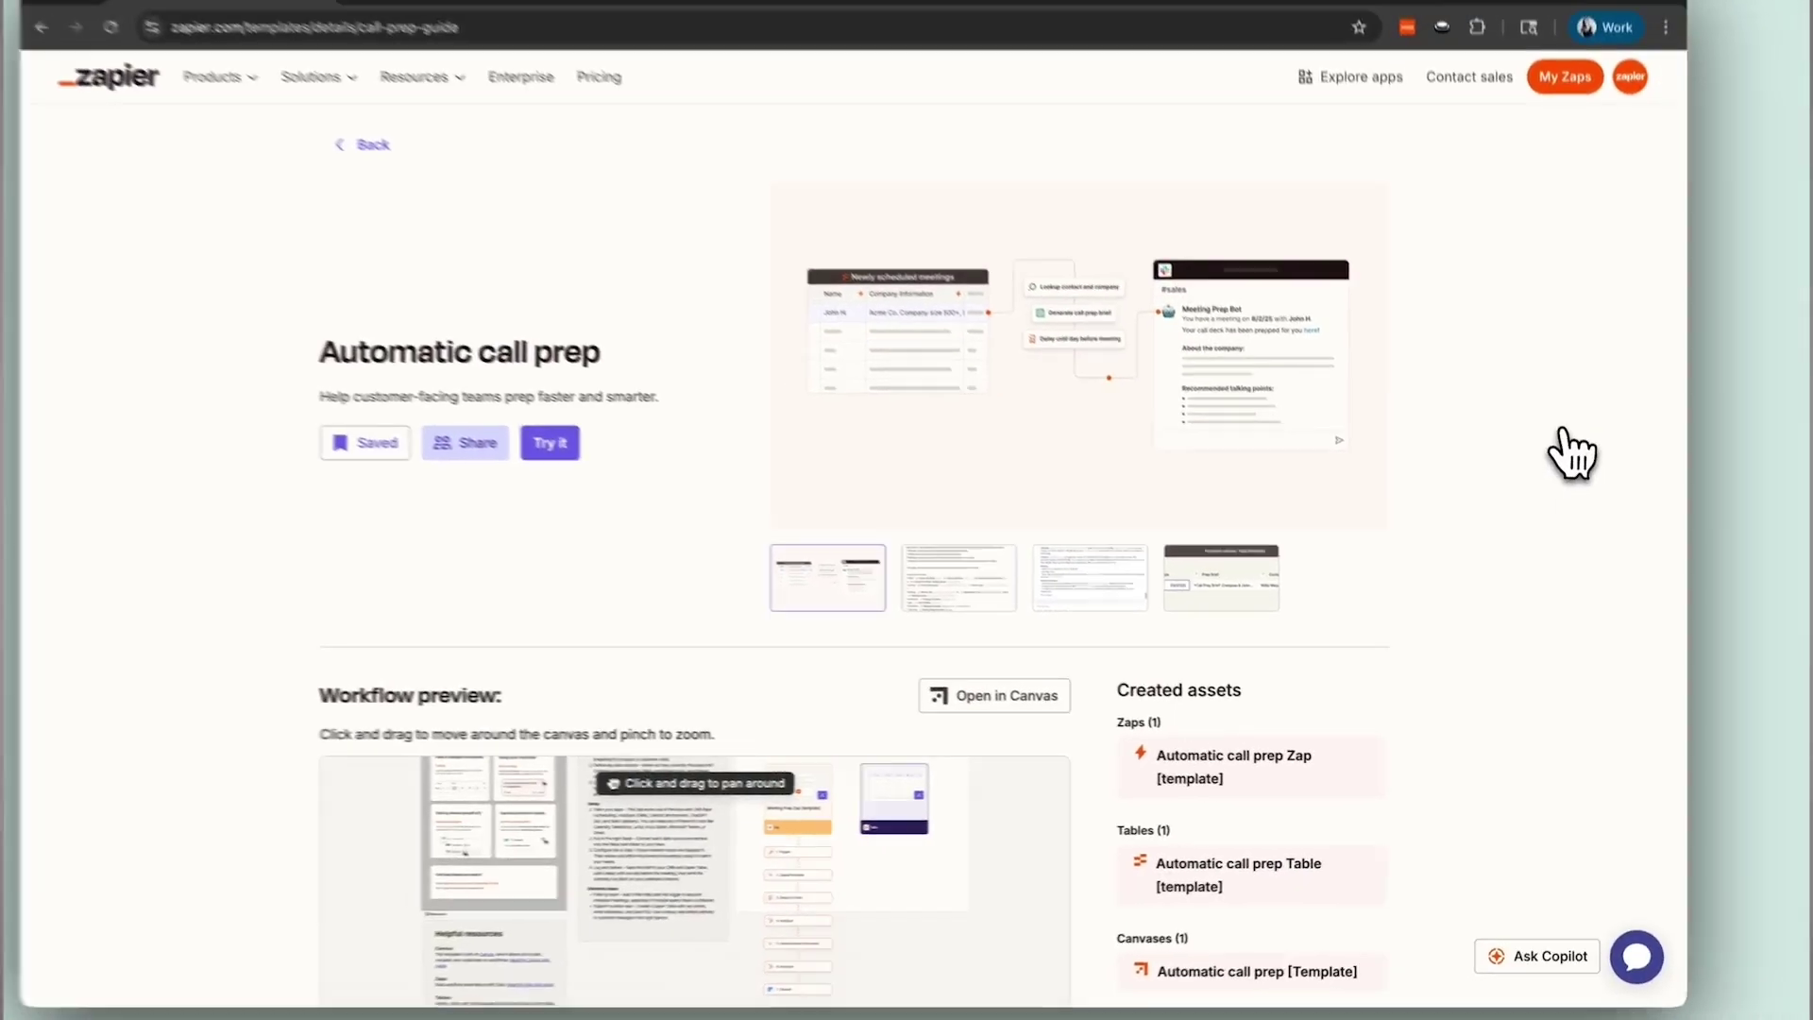
scroll(1577, 477, down, 1)
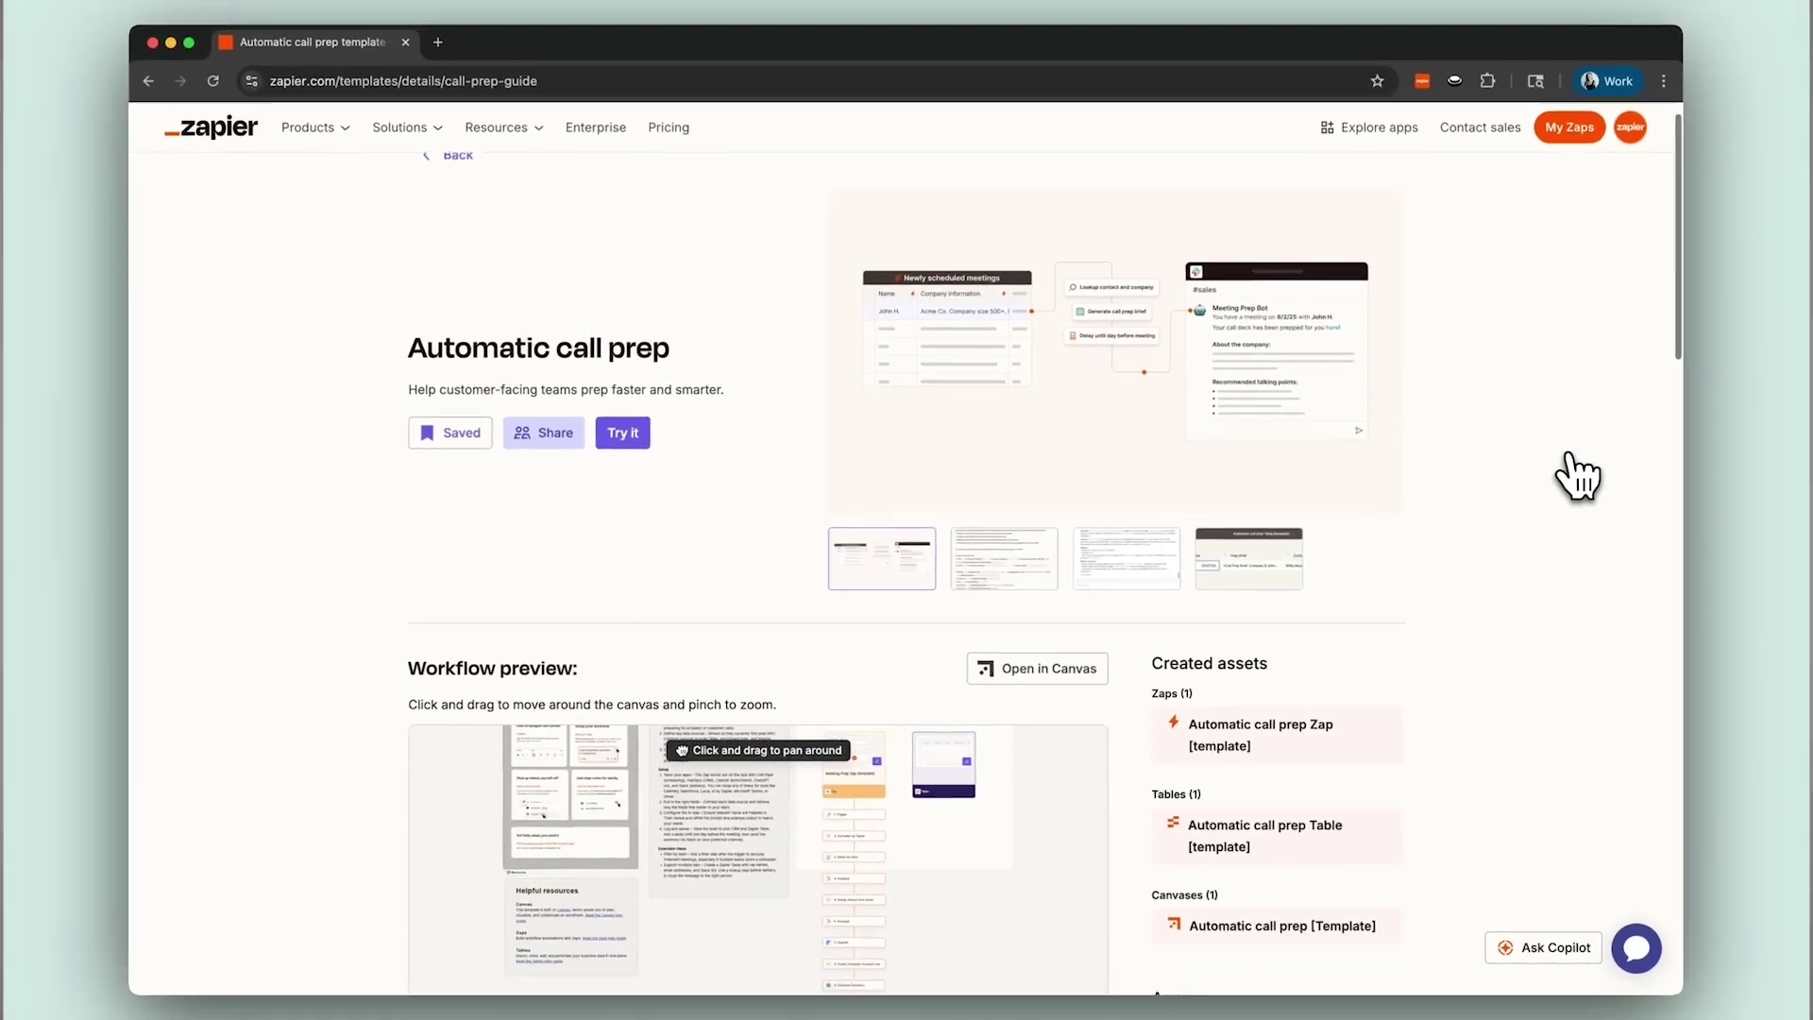
scroll(1577, 476, down, 2)
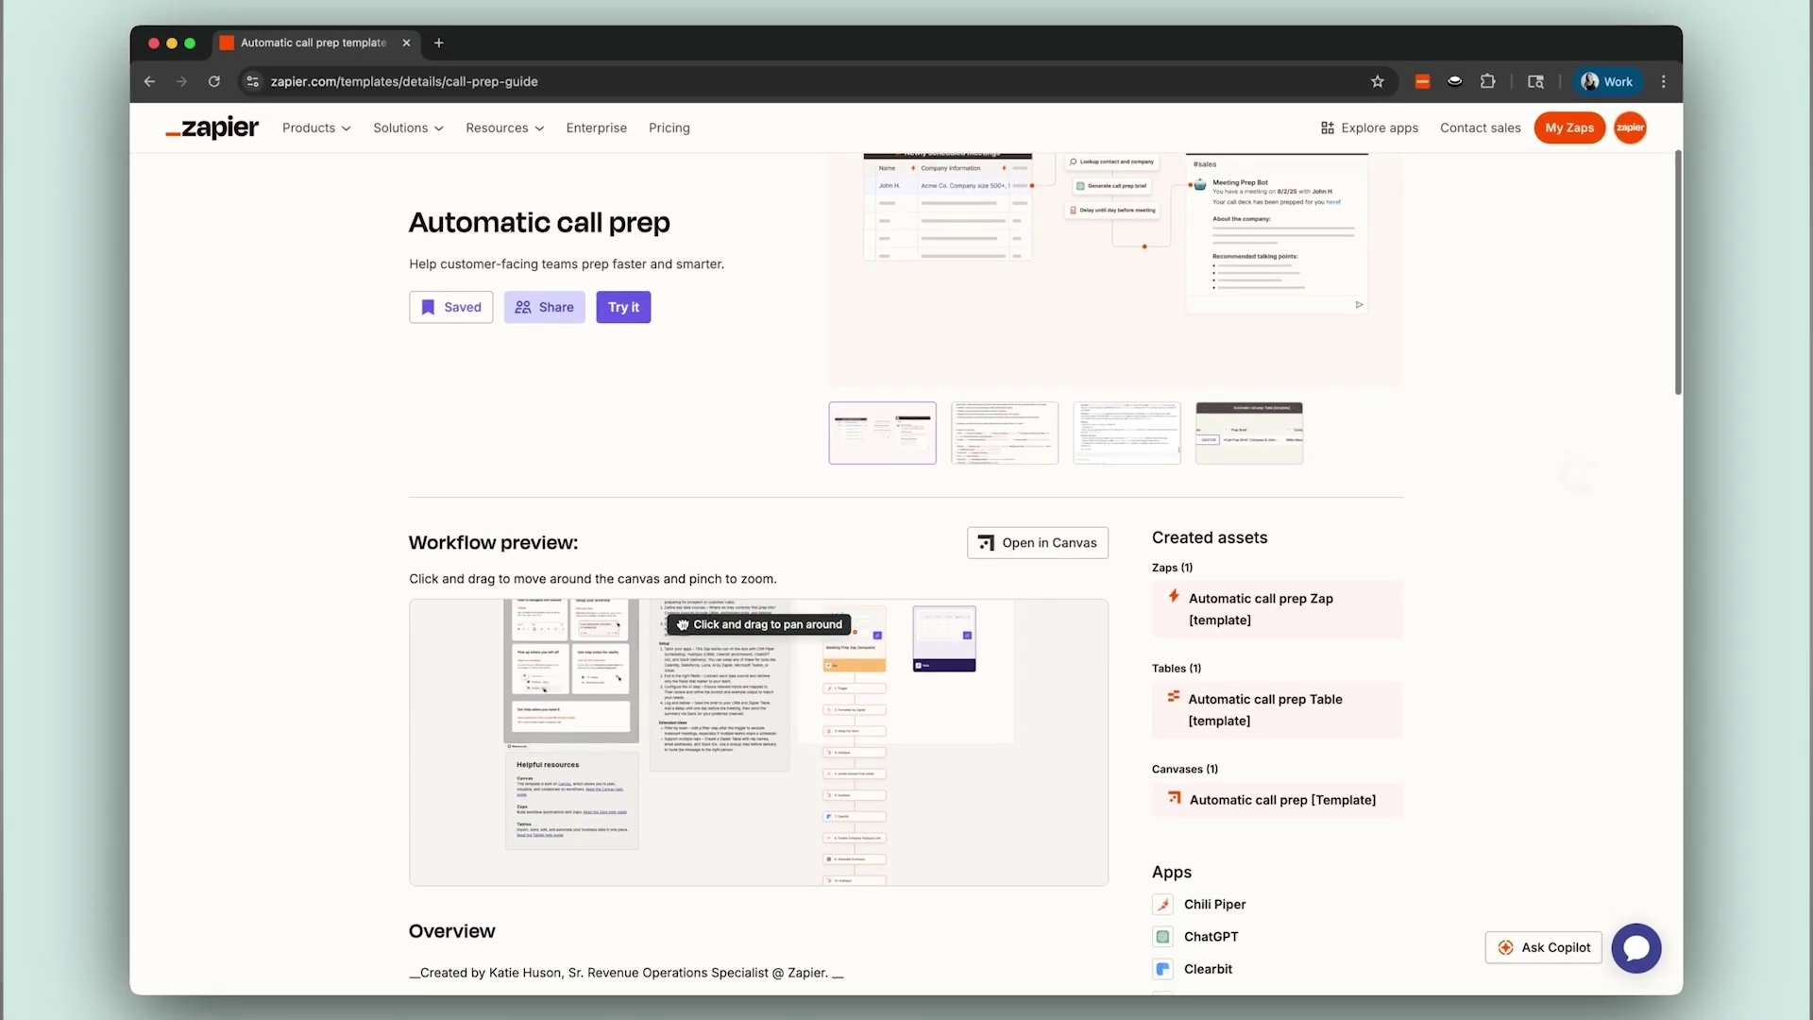
scroll(1577, 477, down, 2)
scroll(1577, 477, down, 1)
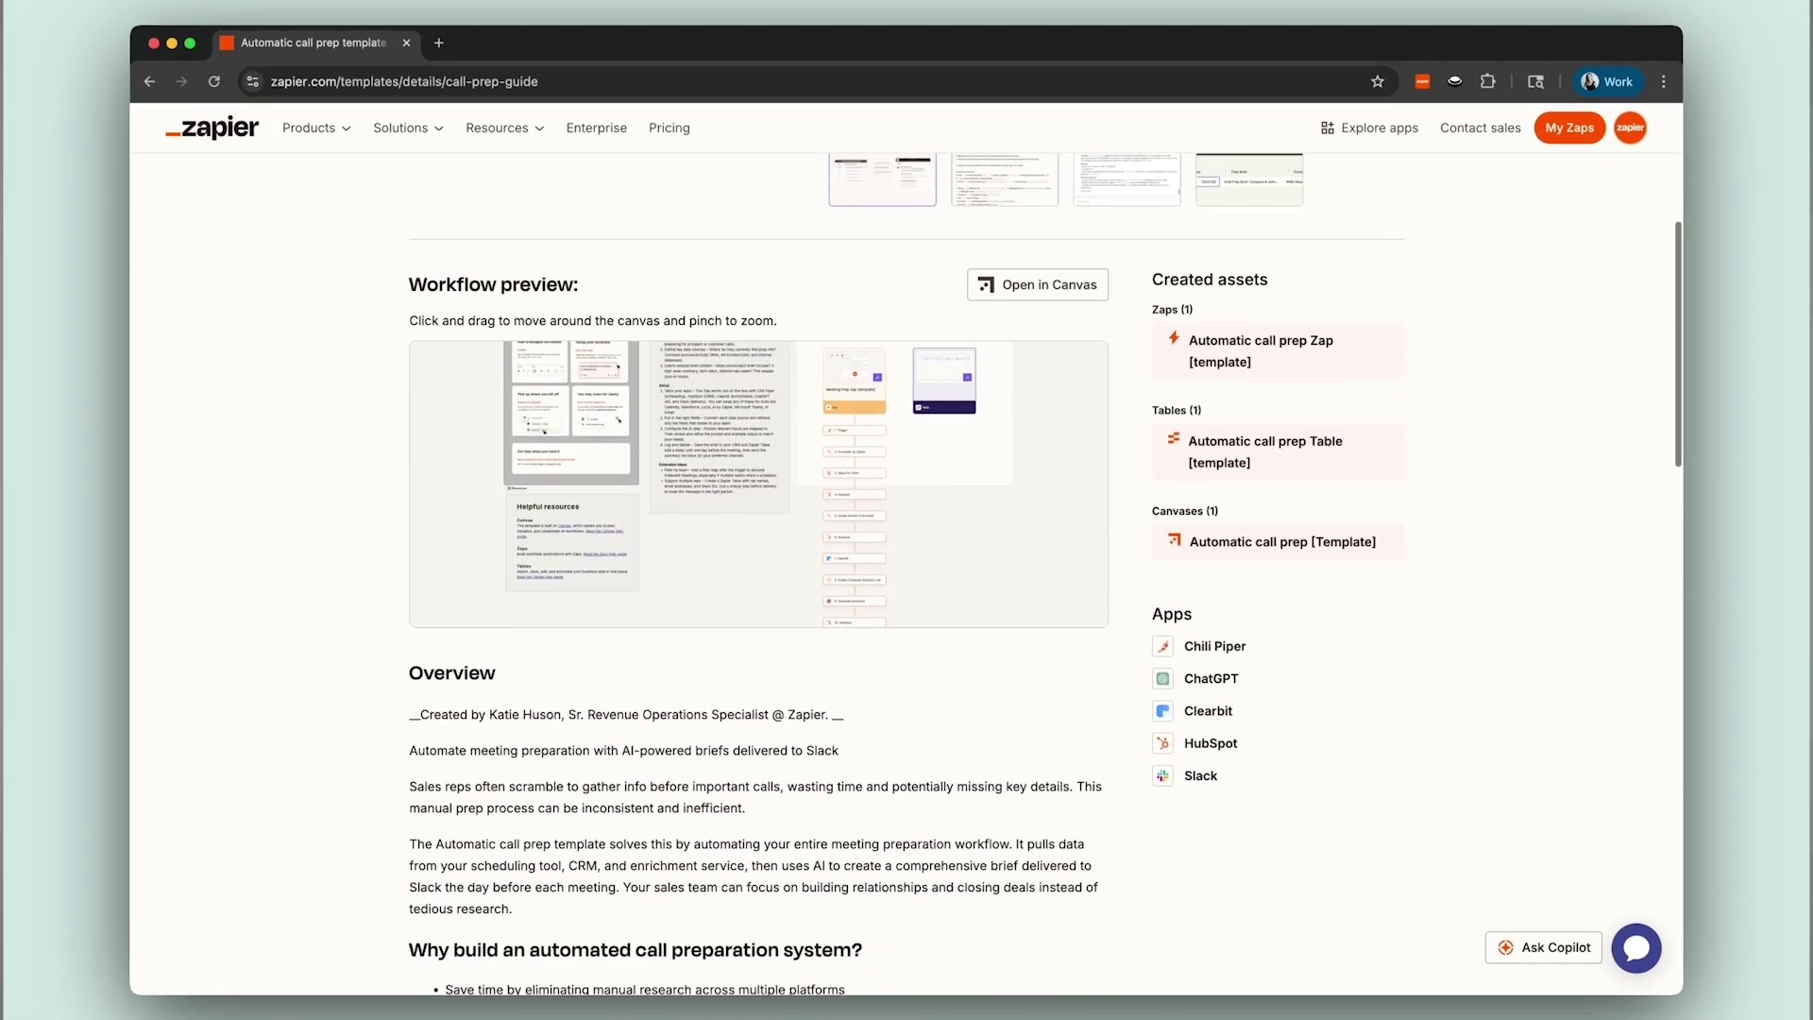
scroll(1577, 477, down, 1)
scroll(1577, 477, down, 1)
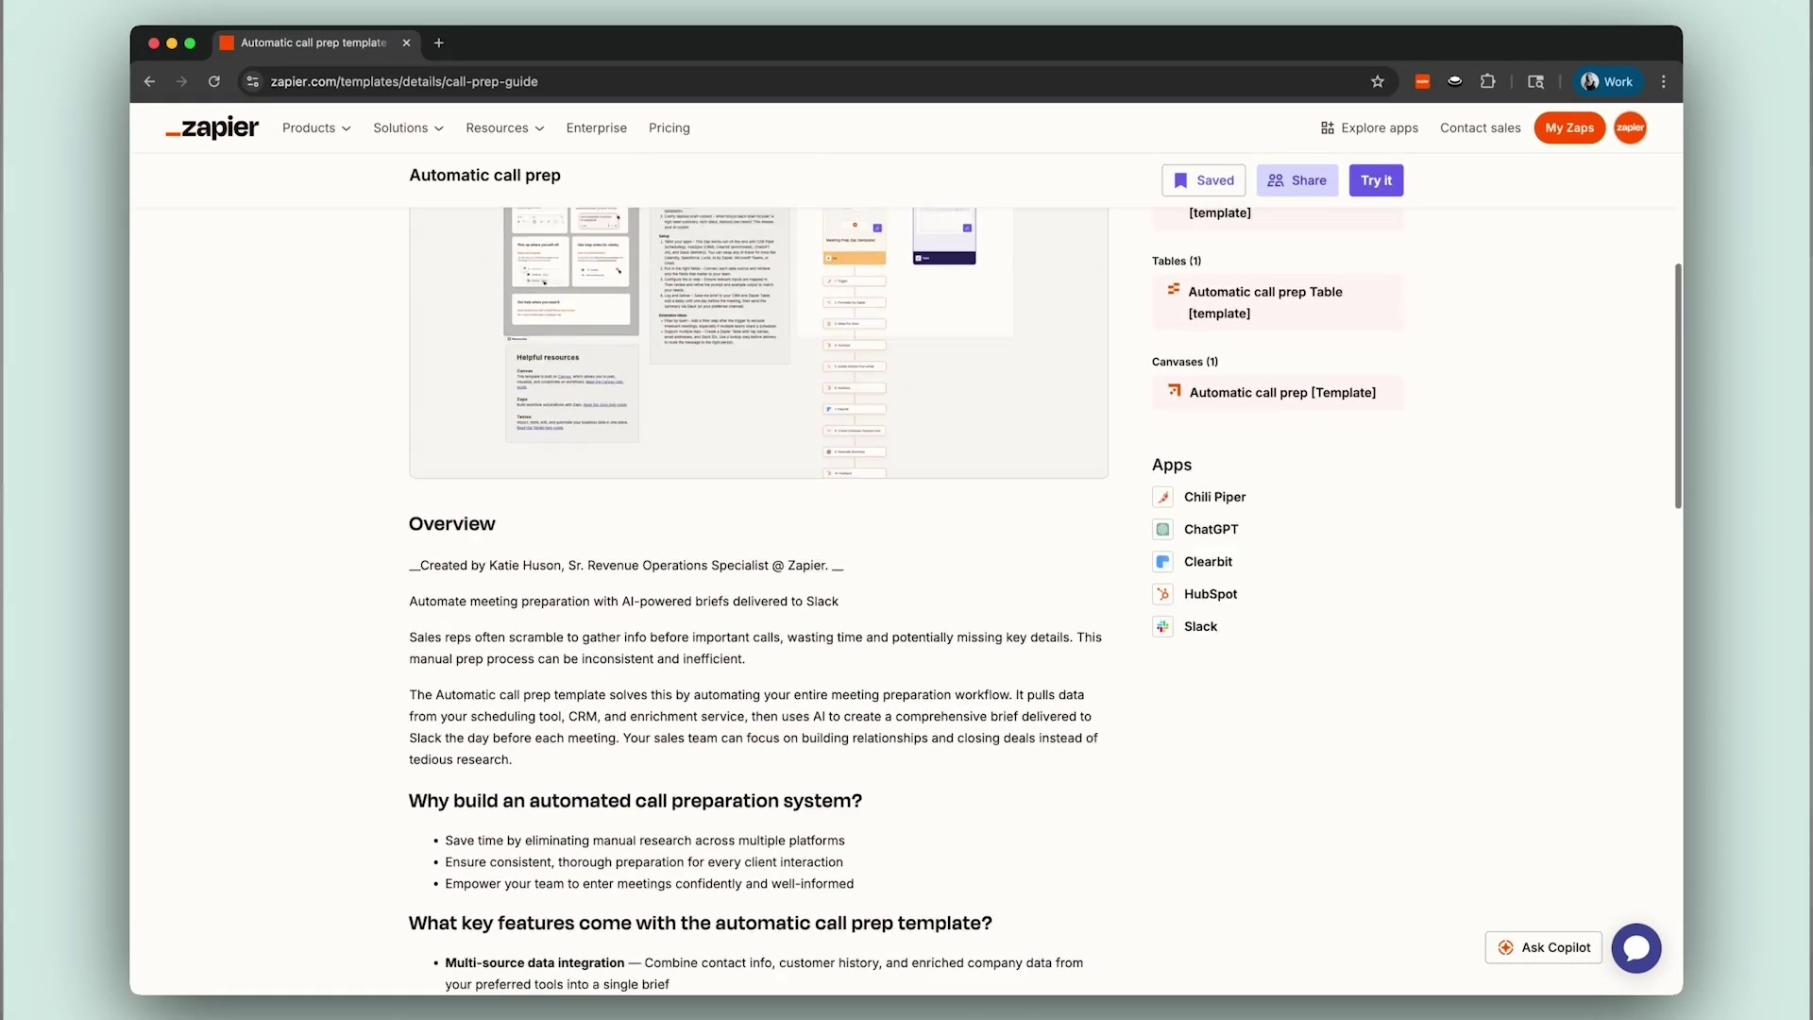
scroll(1577, 476, down, 1)
scroll(1577, 476, down, 1)
scroll(1577, 477, down, 1)
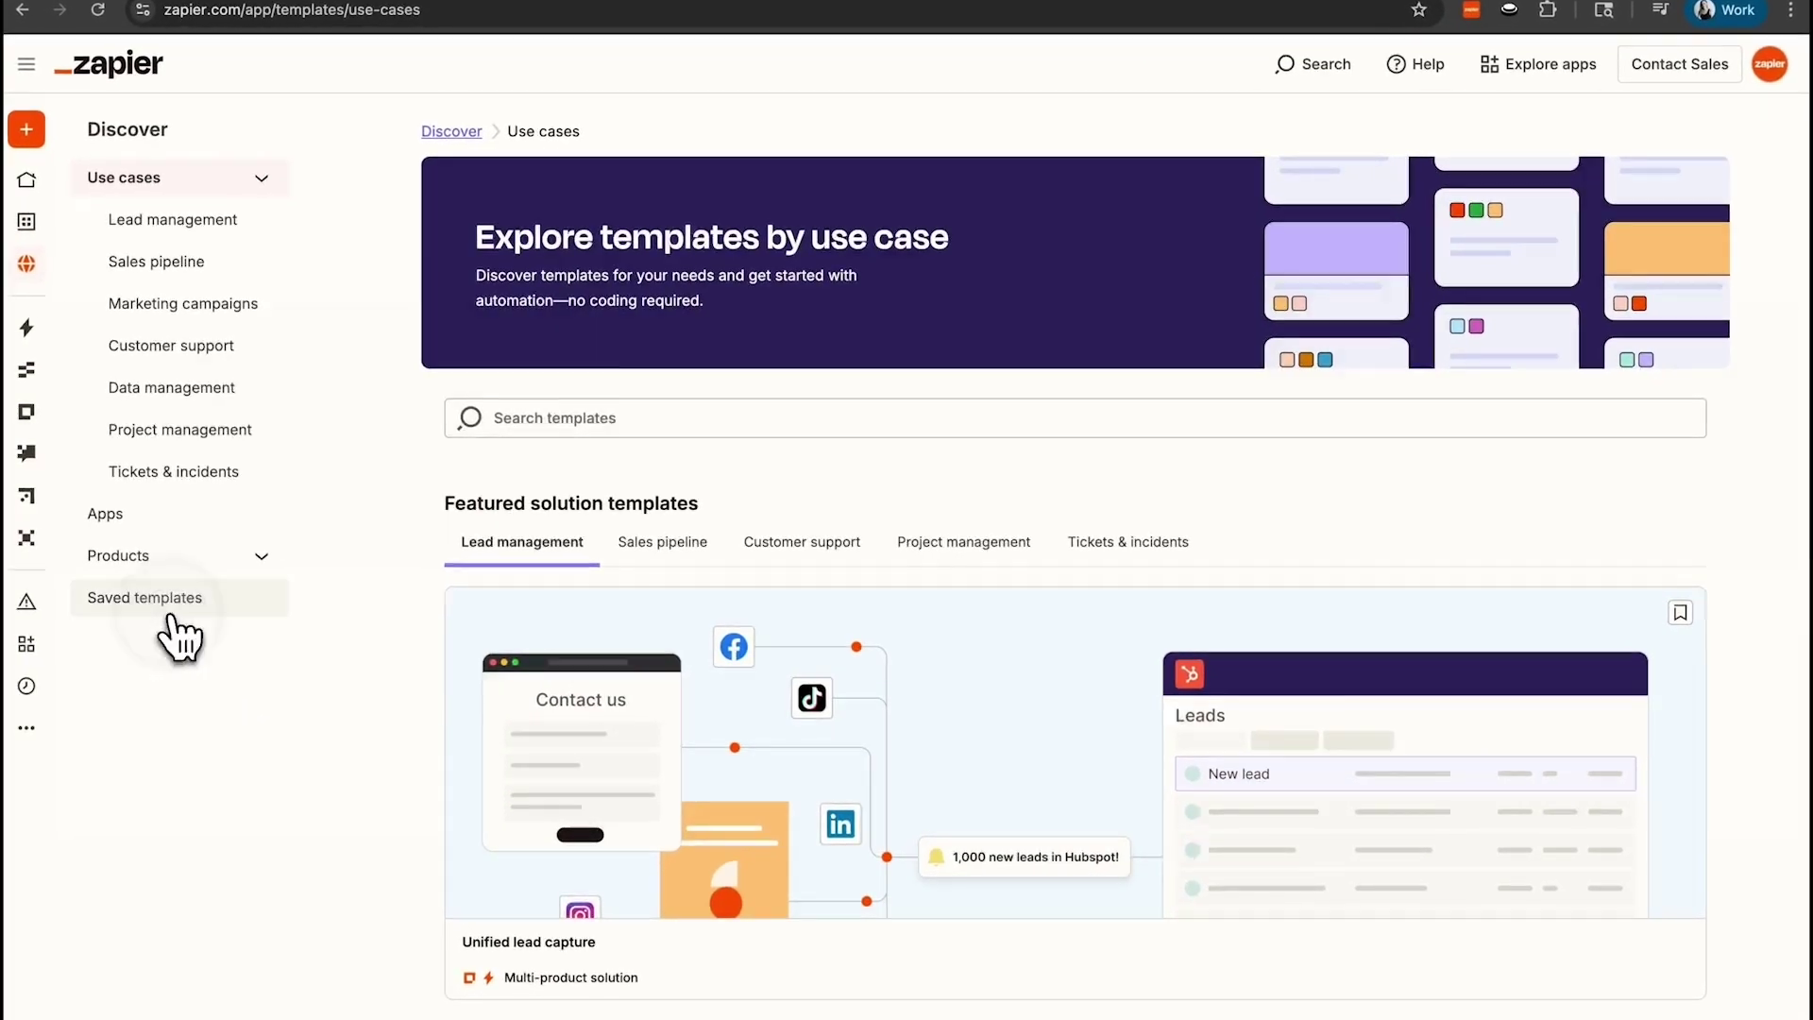
Build a draft Zap from the saved Automatic call prep template using Try it.
click(171, 618)
click(507, 488)
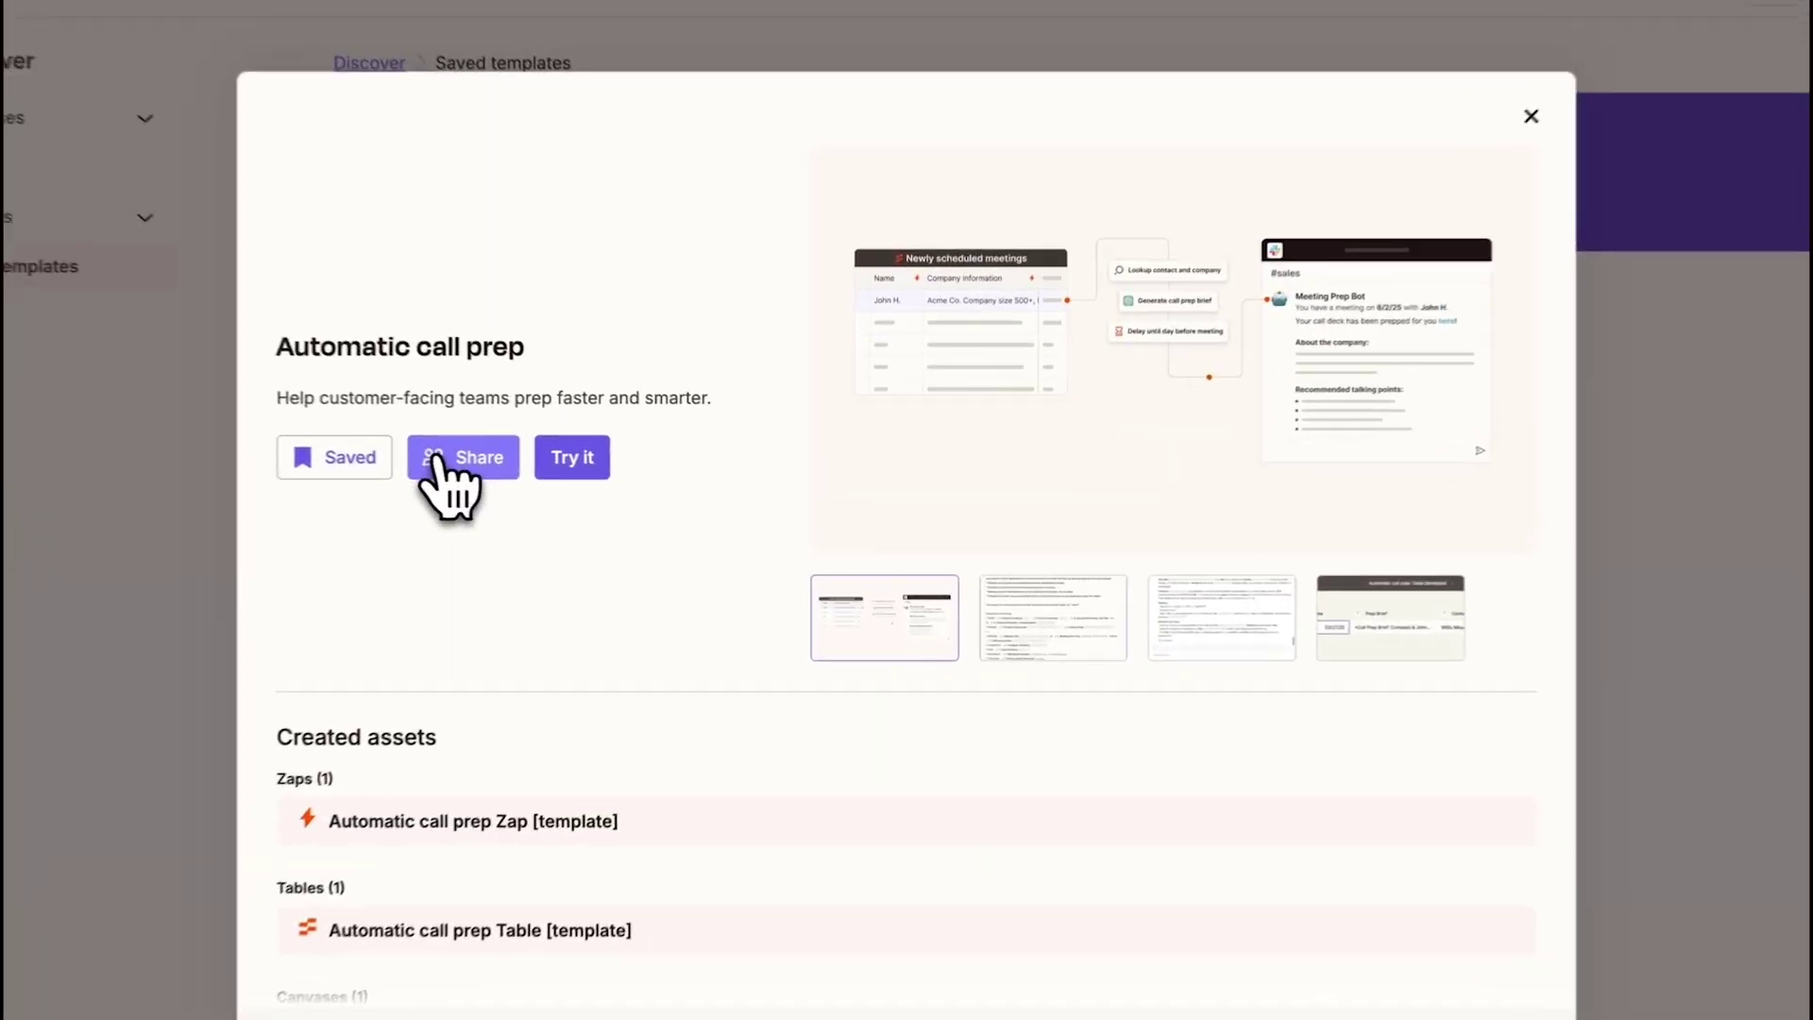
click(586, 463)
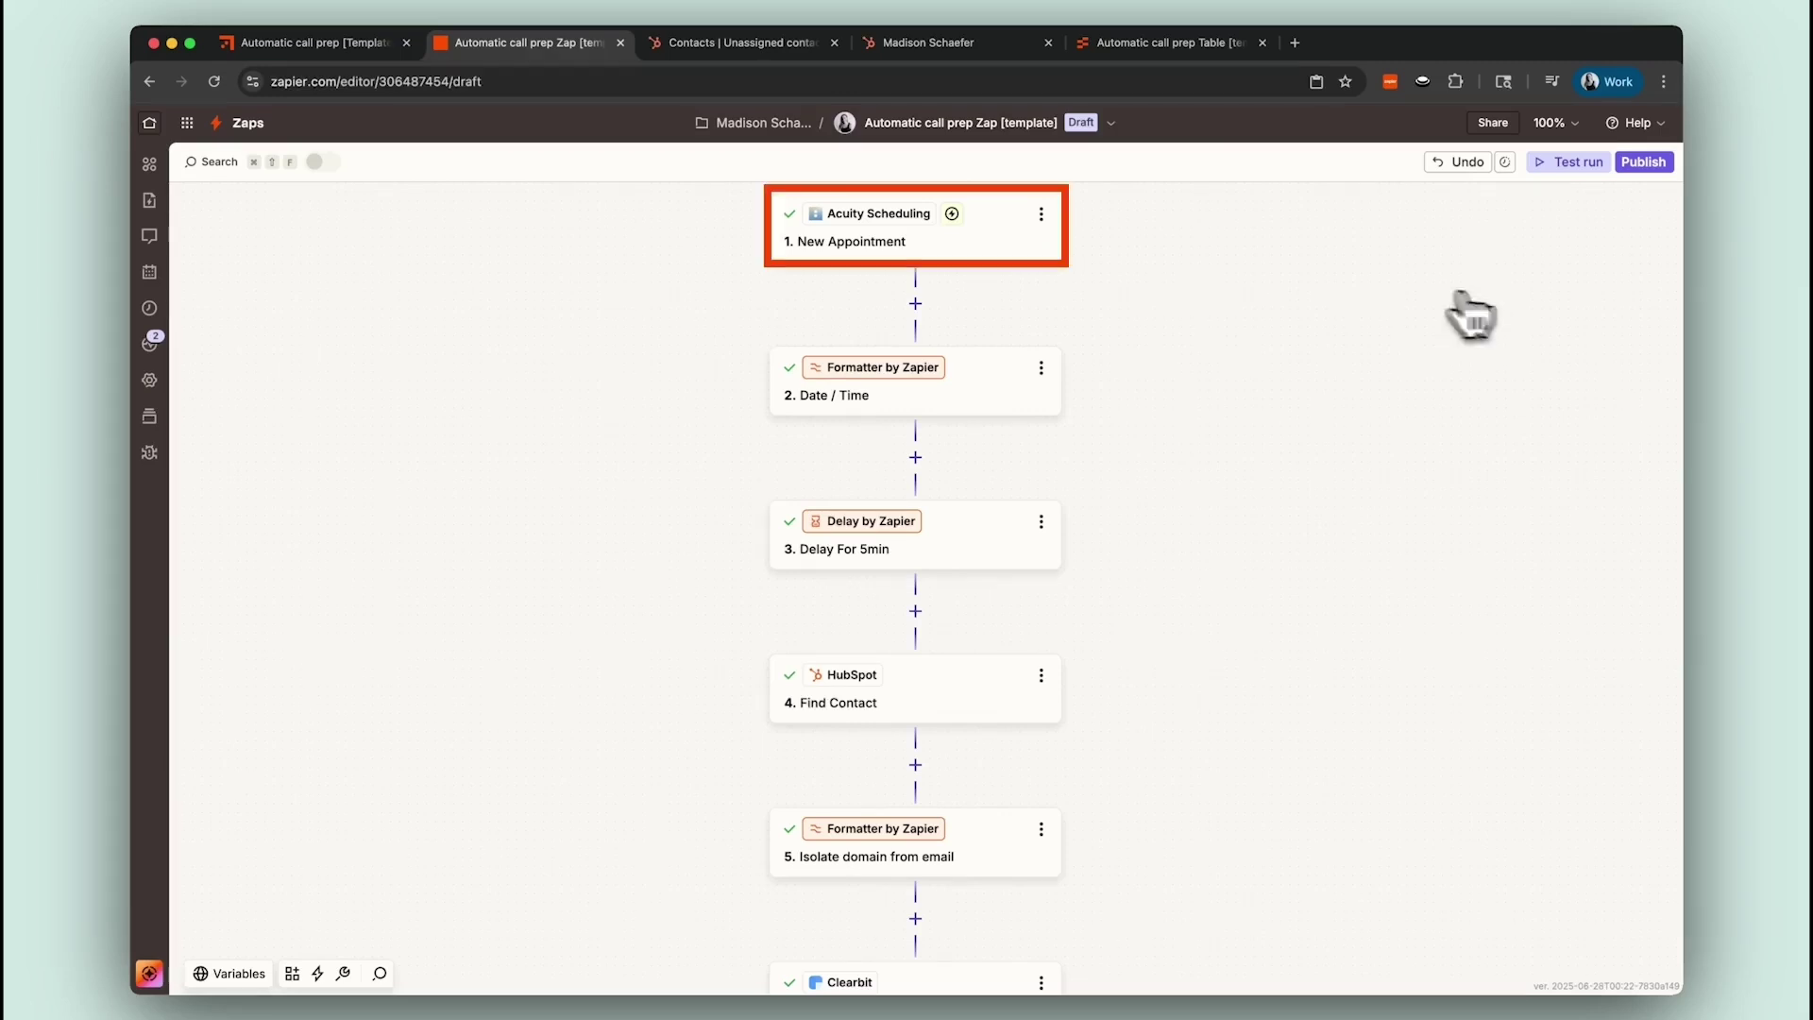
Check the trigger's Acuity account and New Client Meeting type, and inspect sample Appointment B.
click(1009, 255)
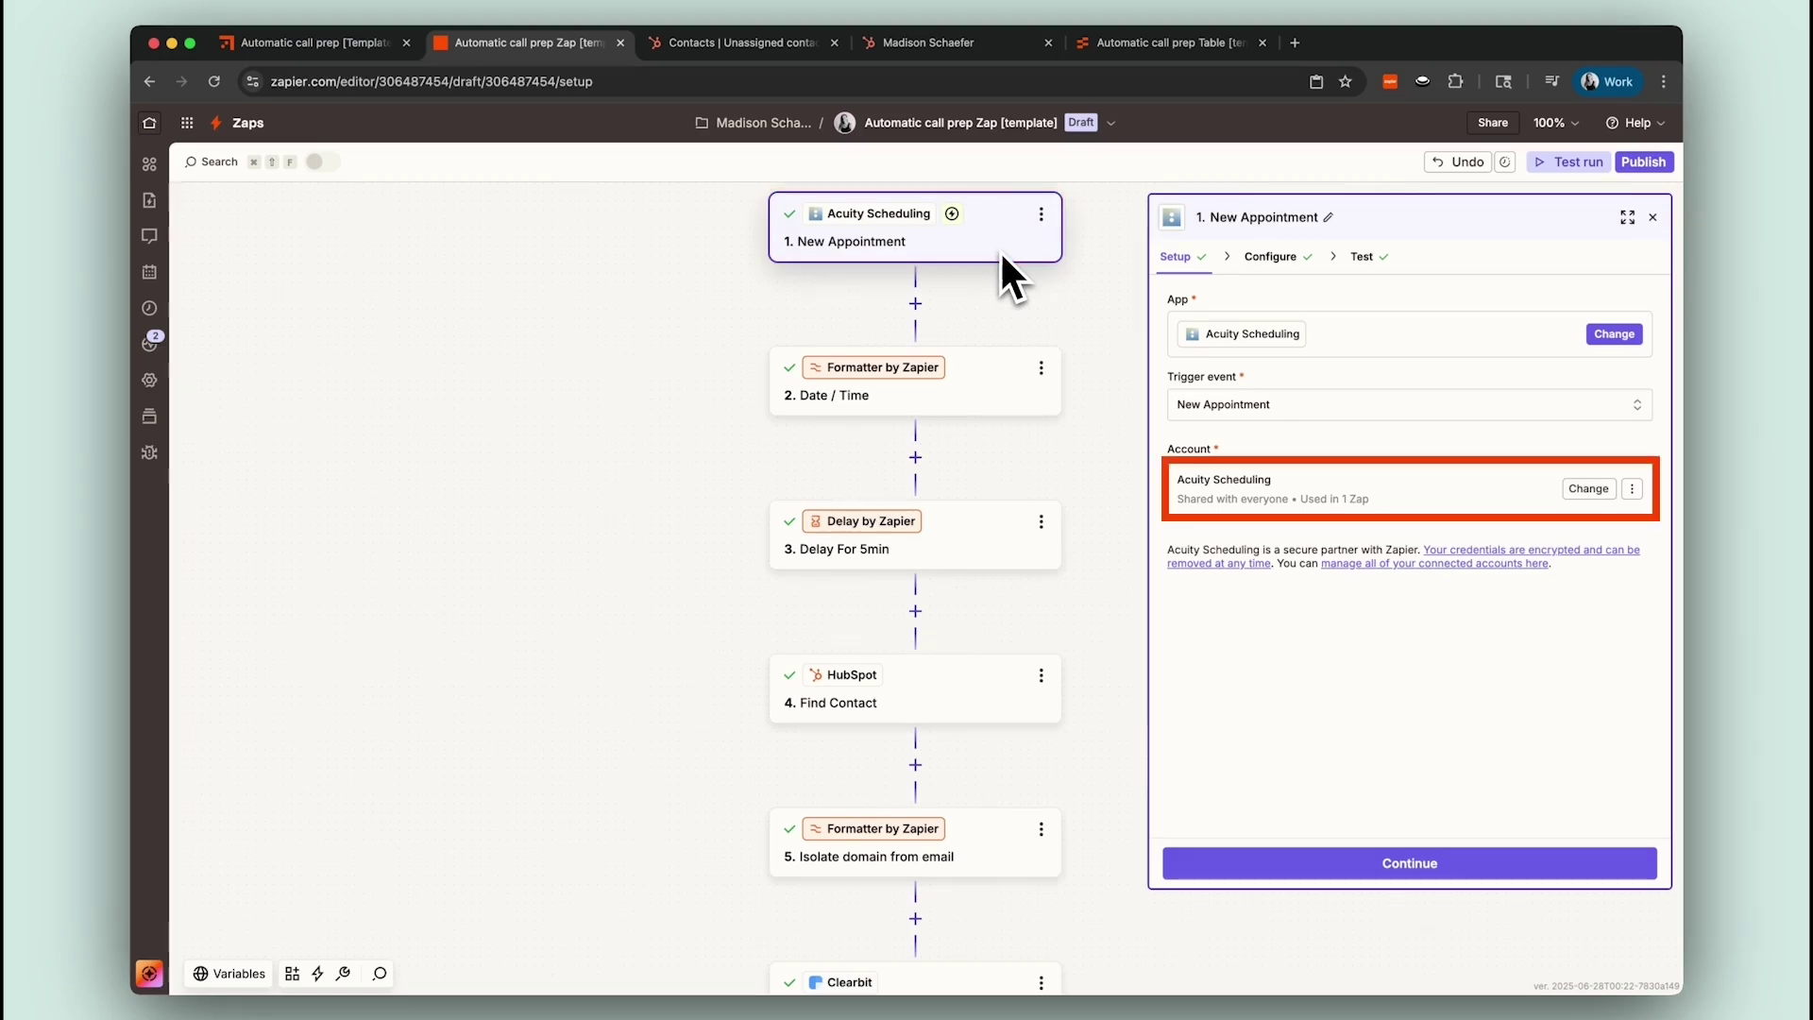
click(1270, 257)
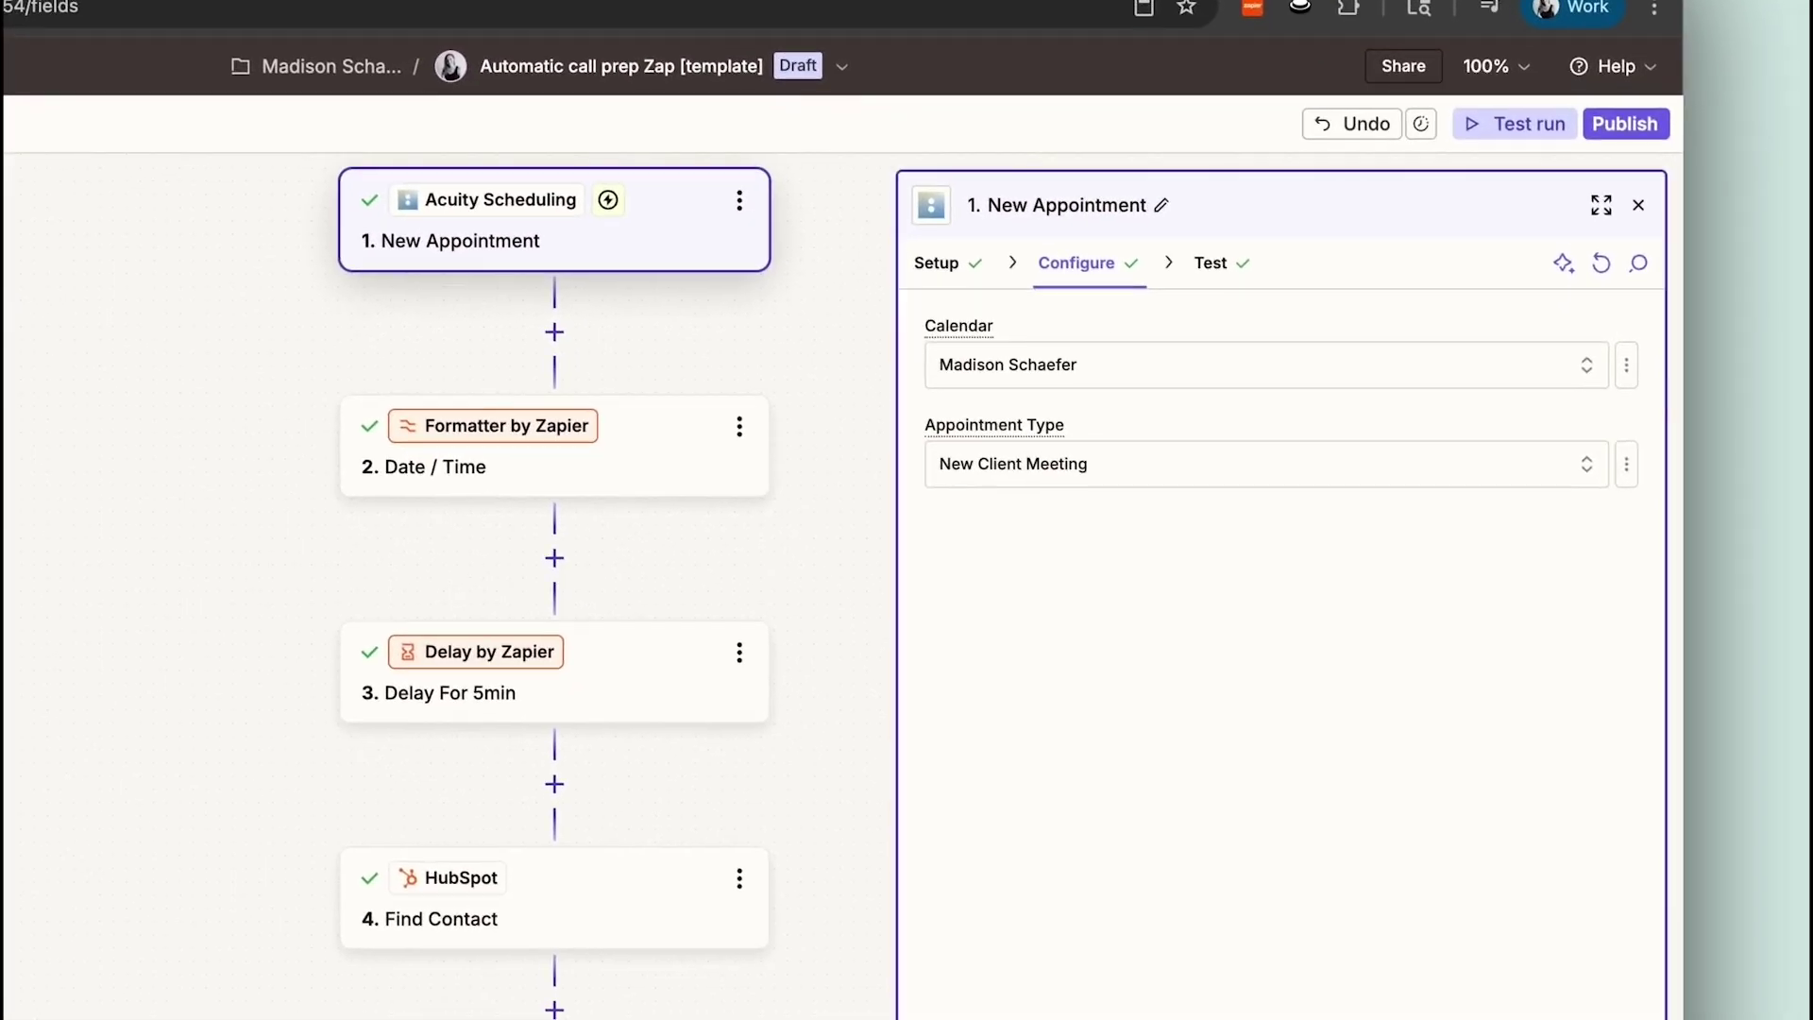
click(1218, 265)
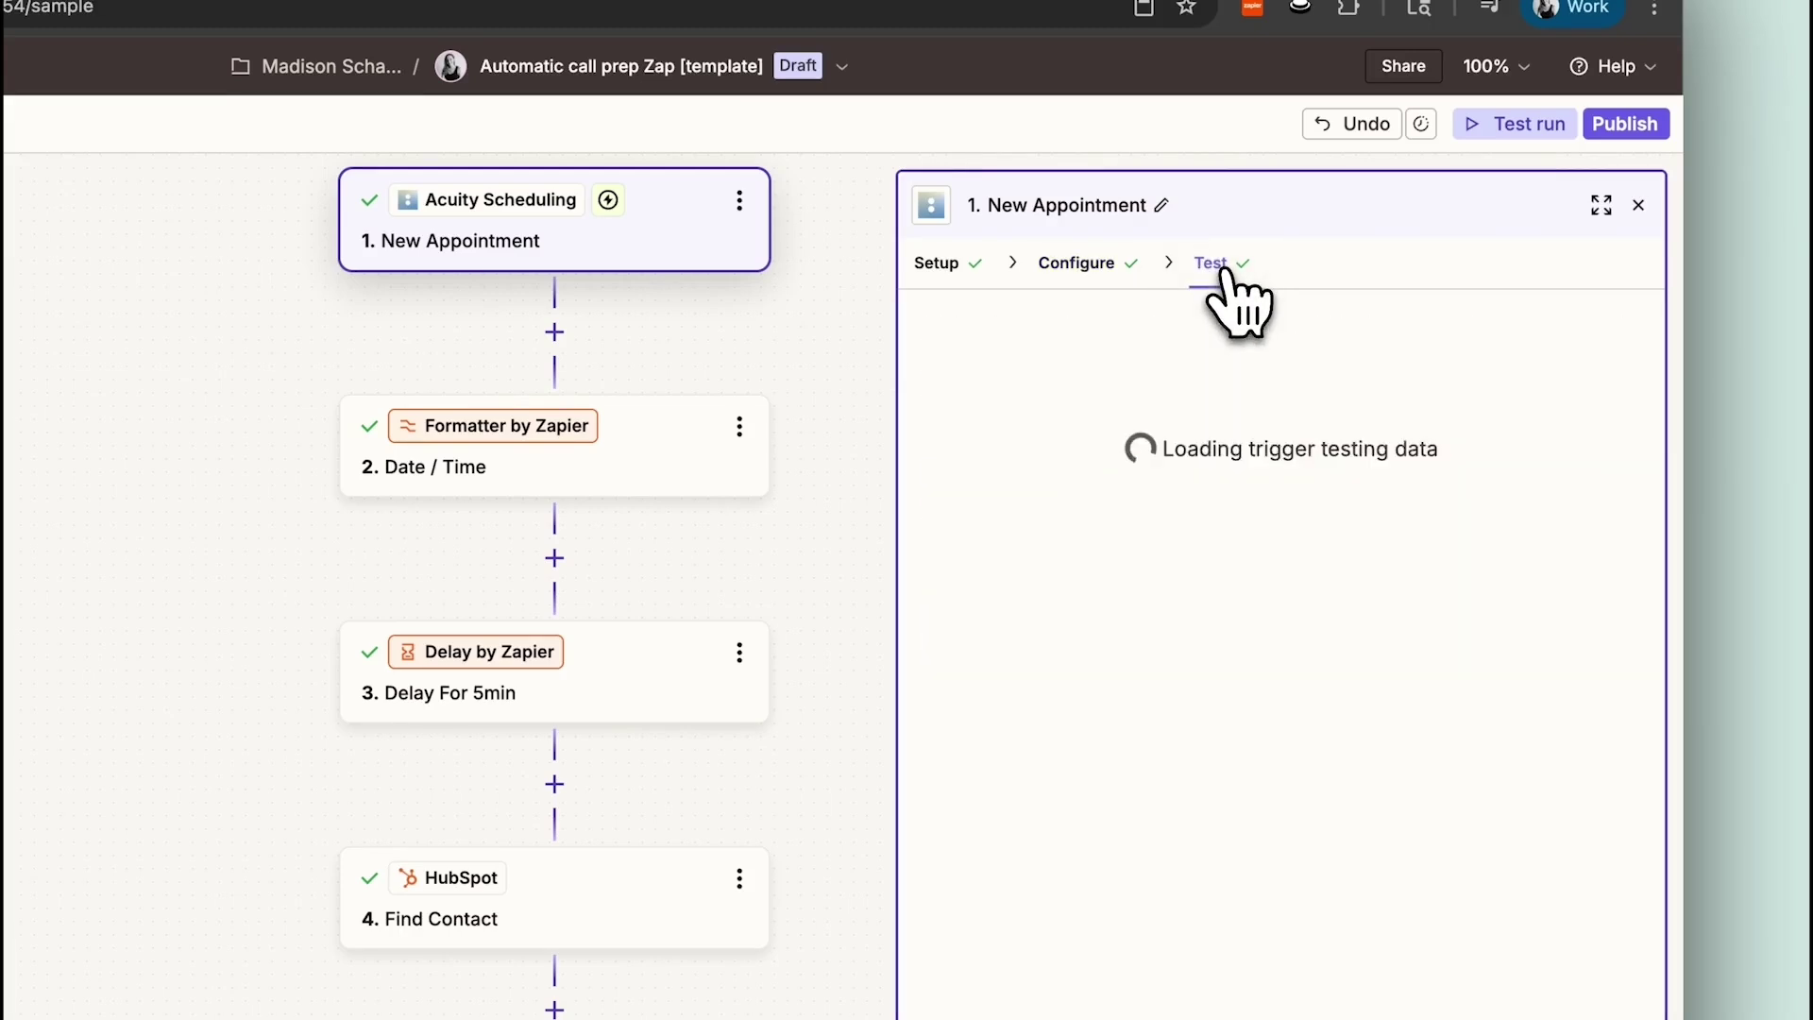
click(1171, 609)
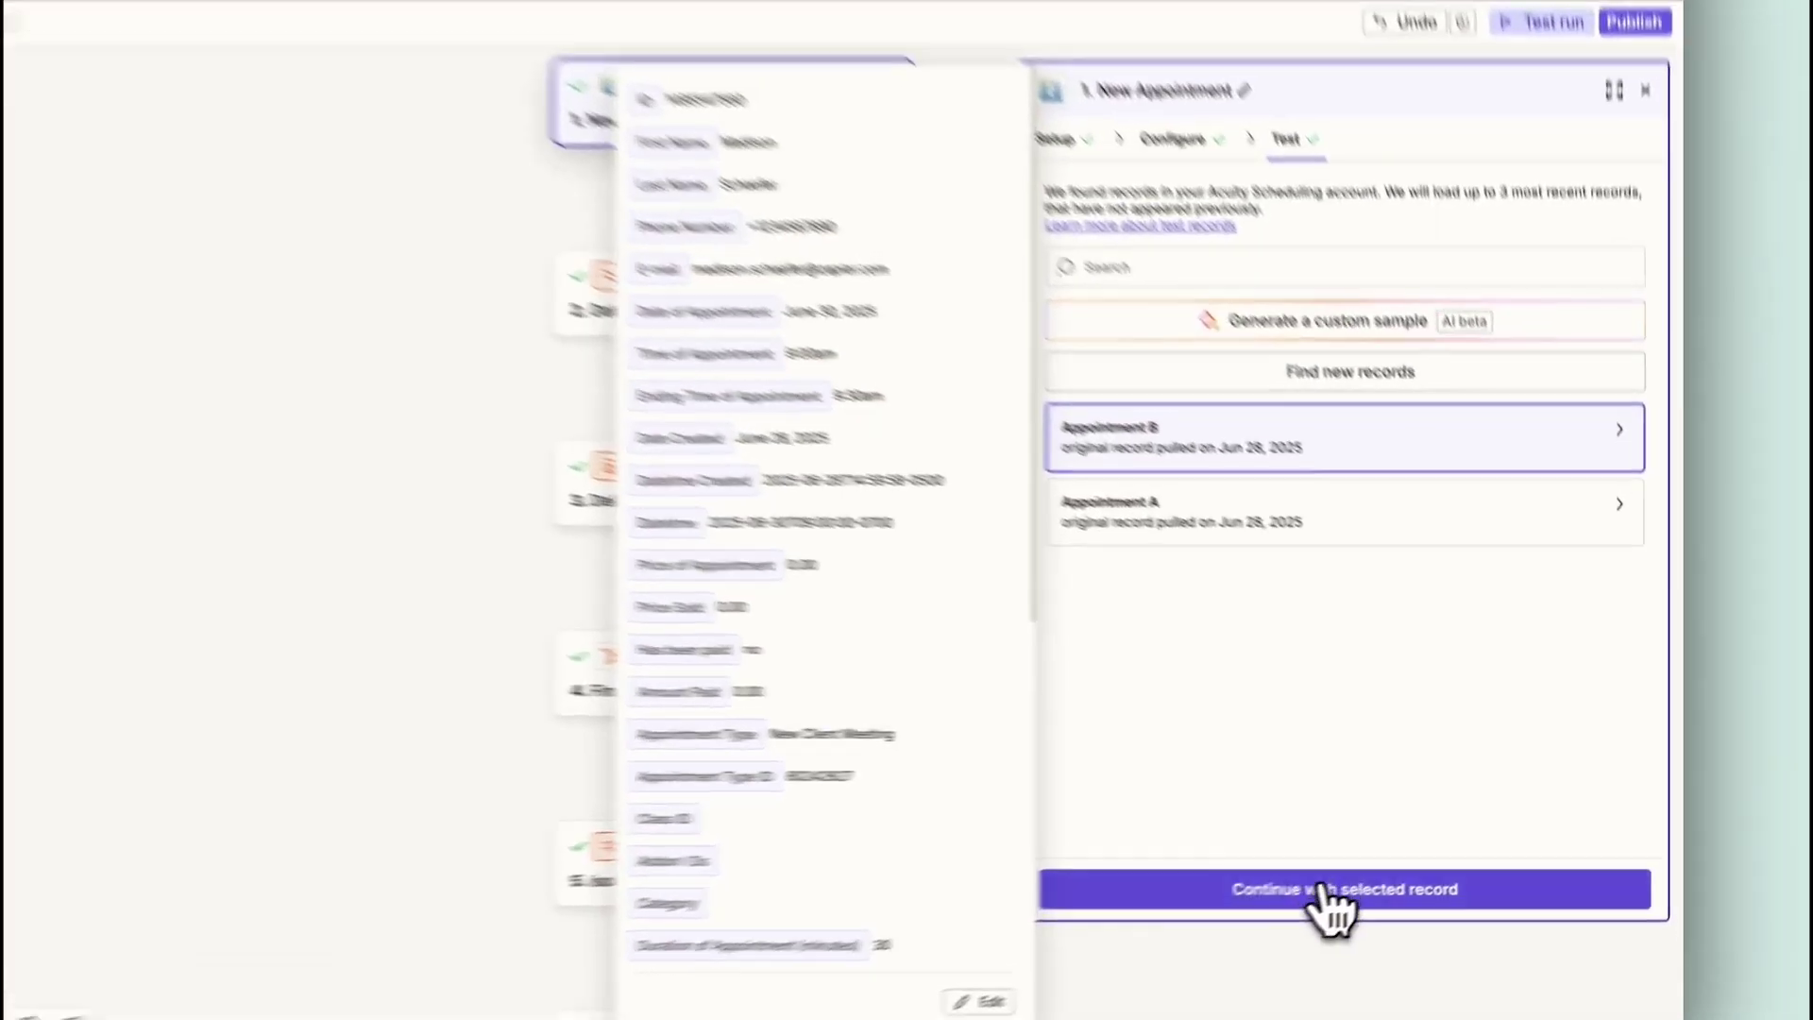
Confirm the Date / Time step formats the appointment date as 06/30/25.
click(1398, 863)
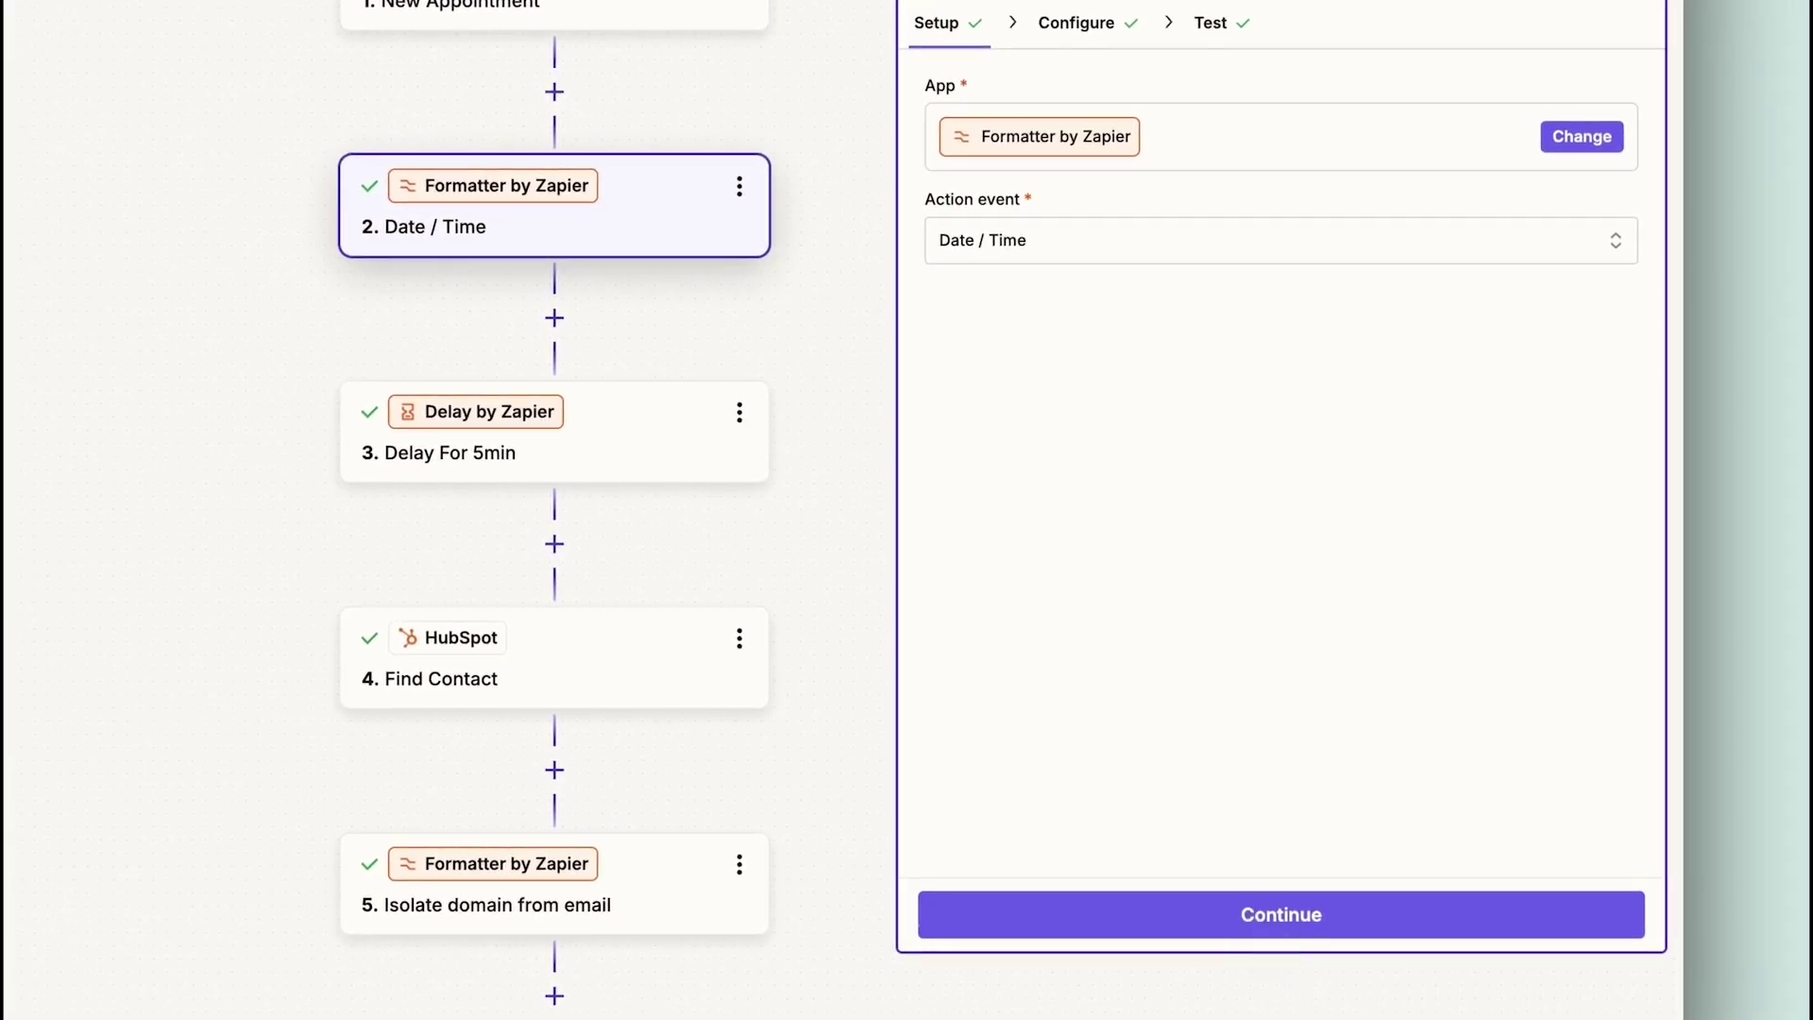
click(1067, 170)
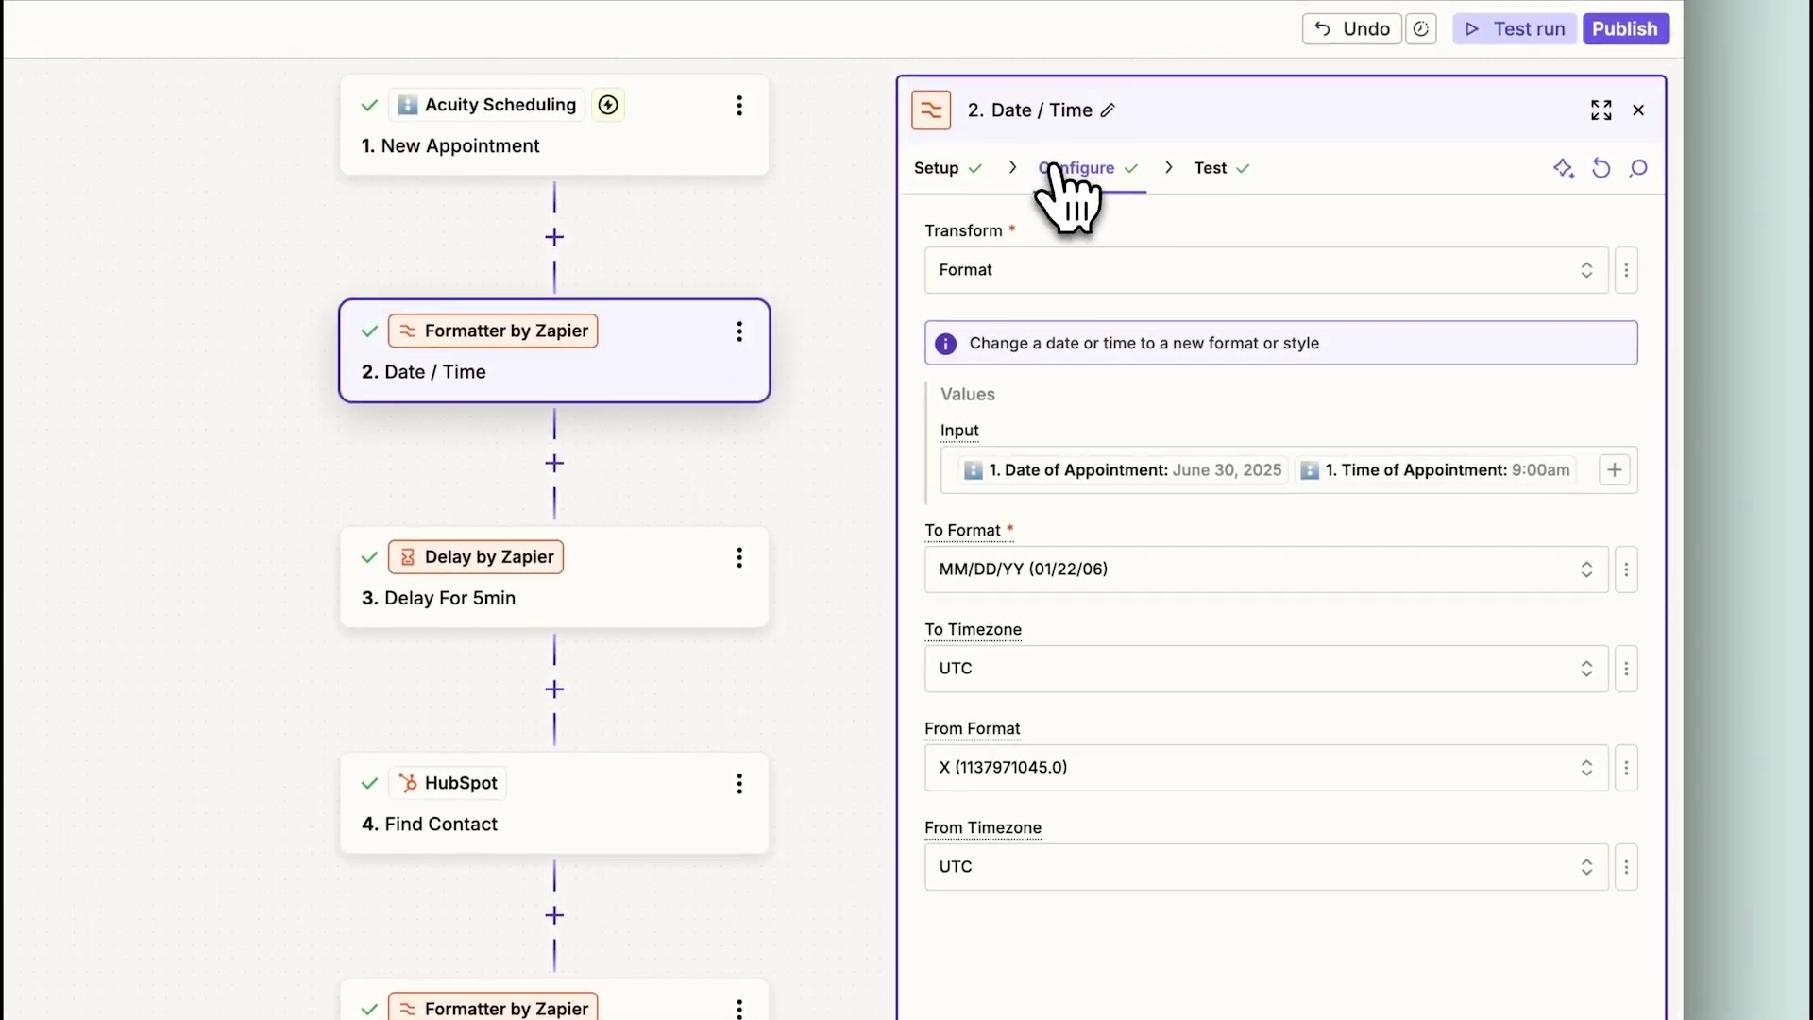
click(1335, 883)
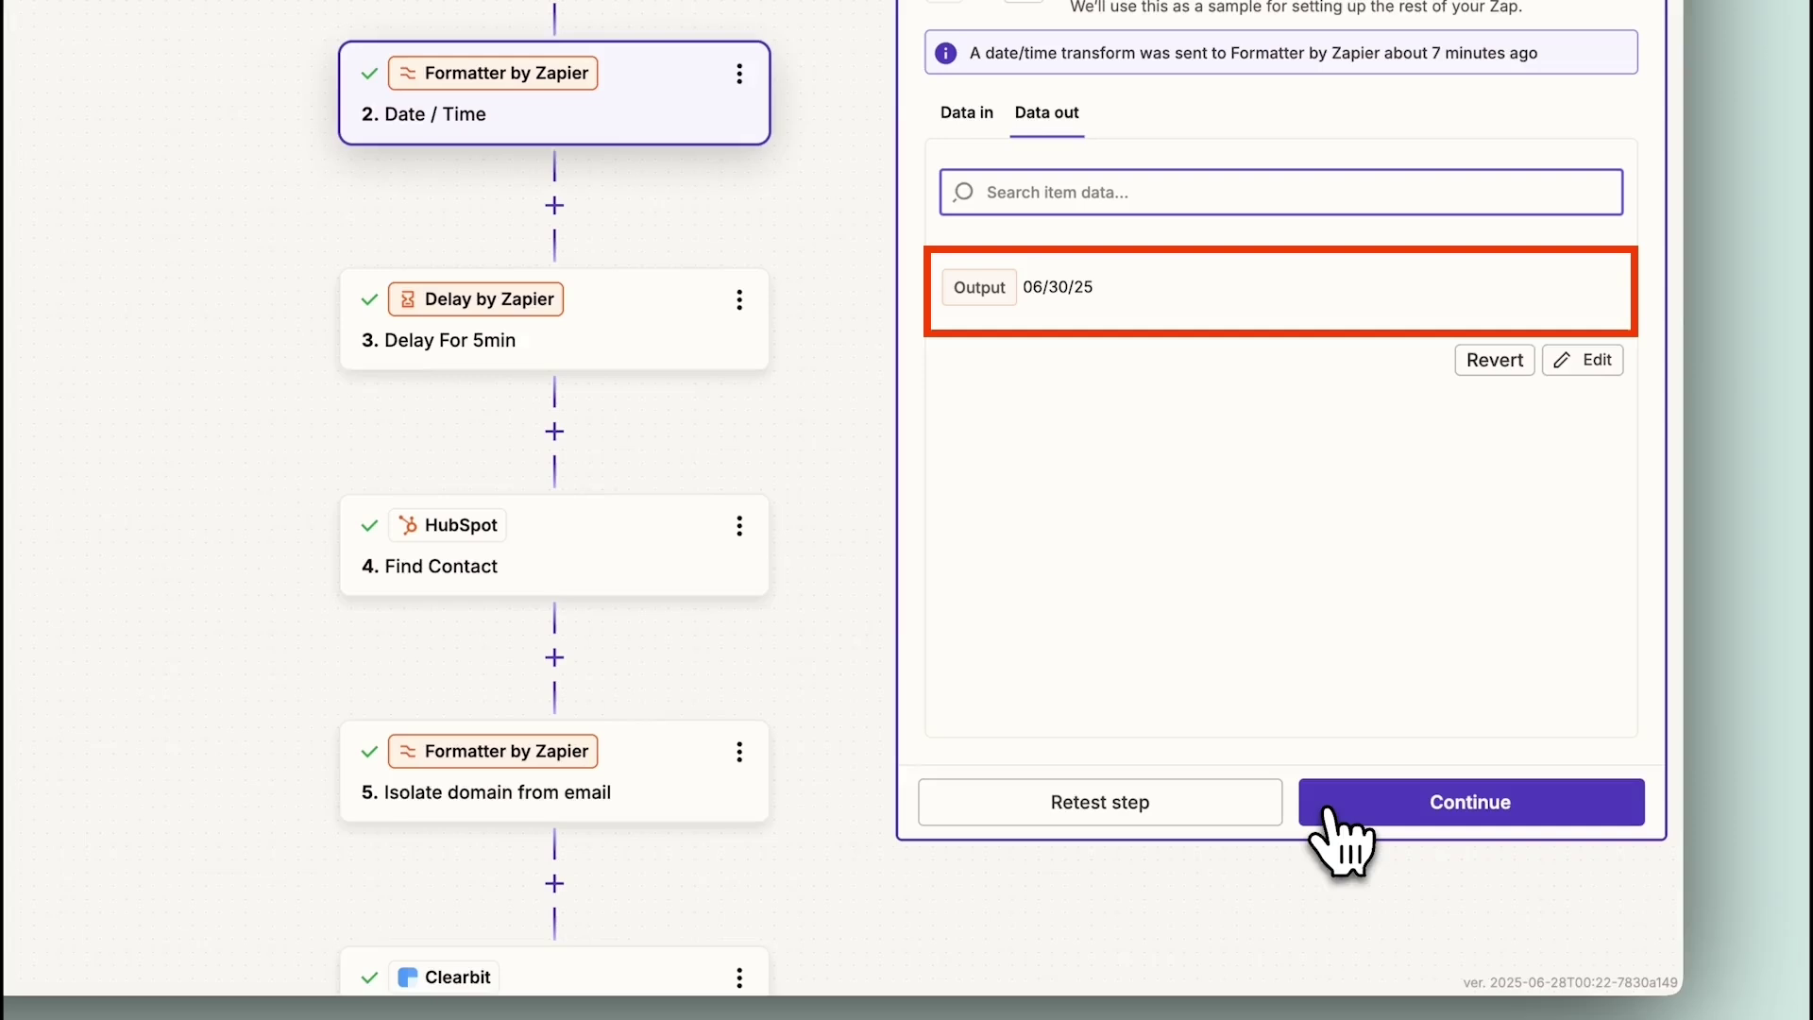
Confirm the delay step waits 5 minutes and see its release time.
click(1330, 813)
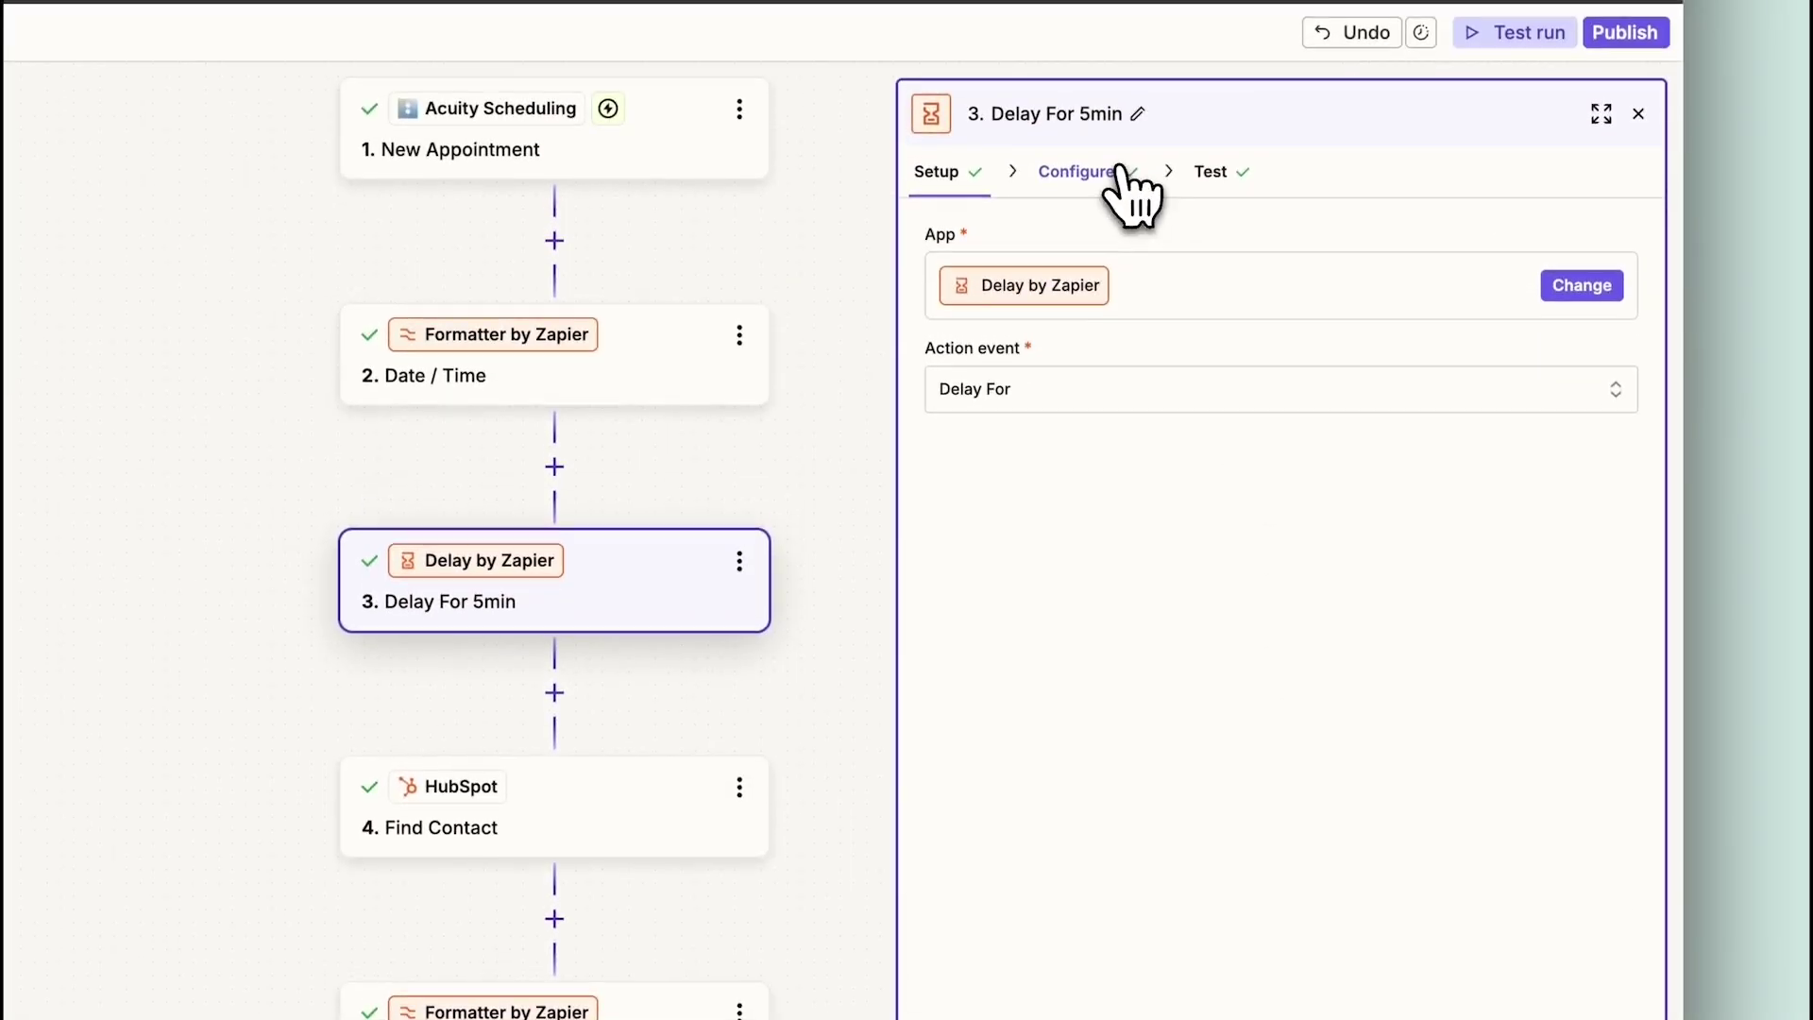
click(1119, 170)
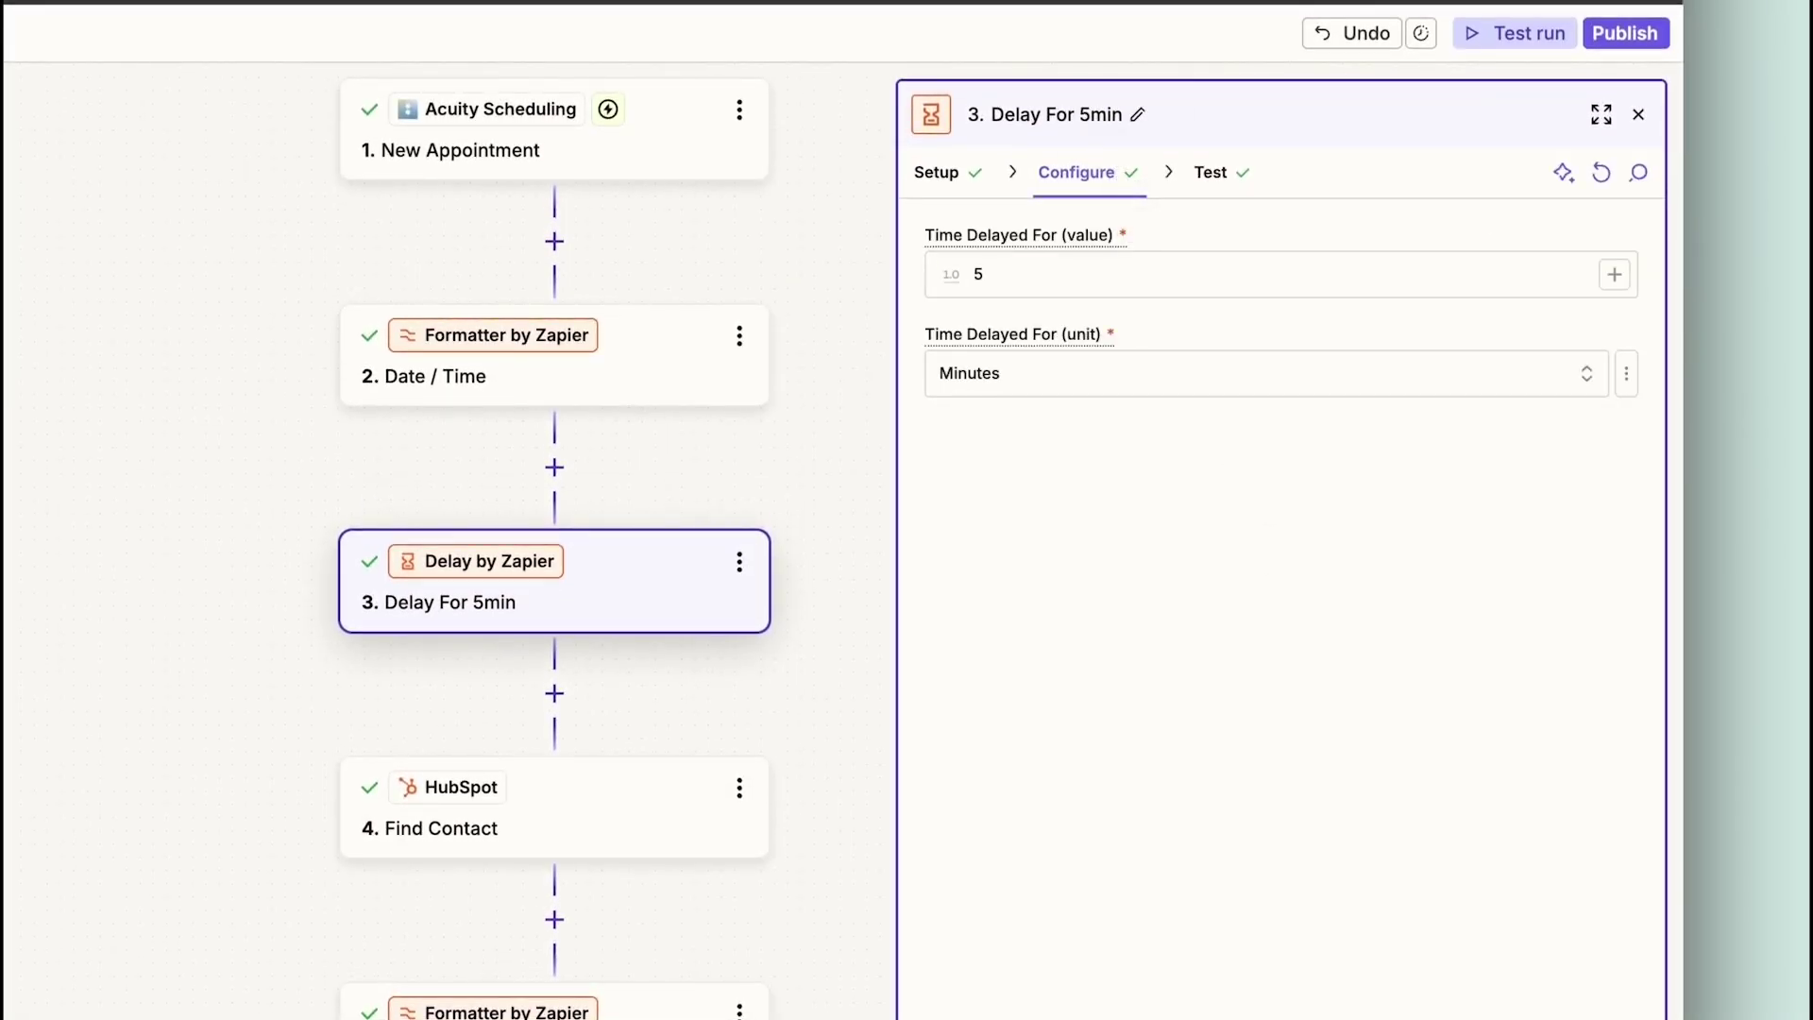
click(1221, 172)
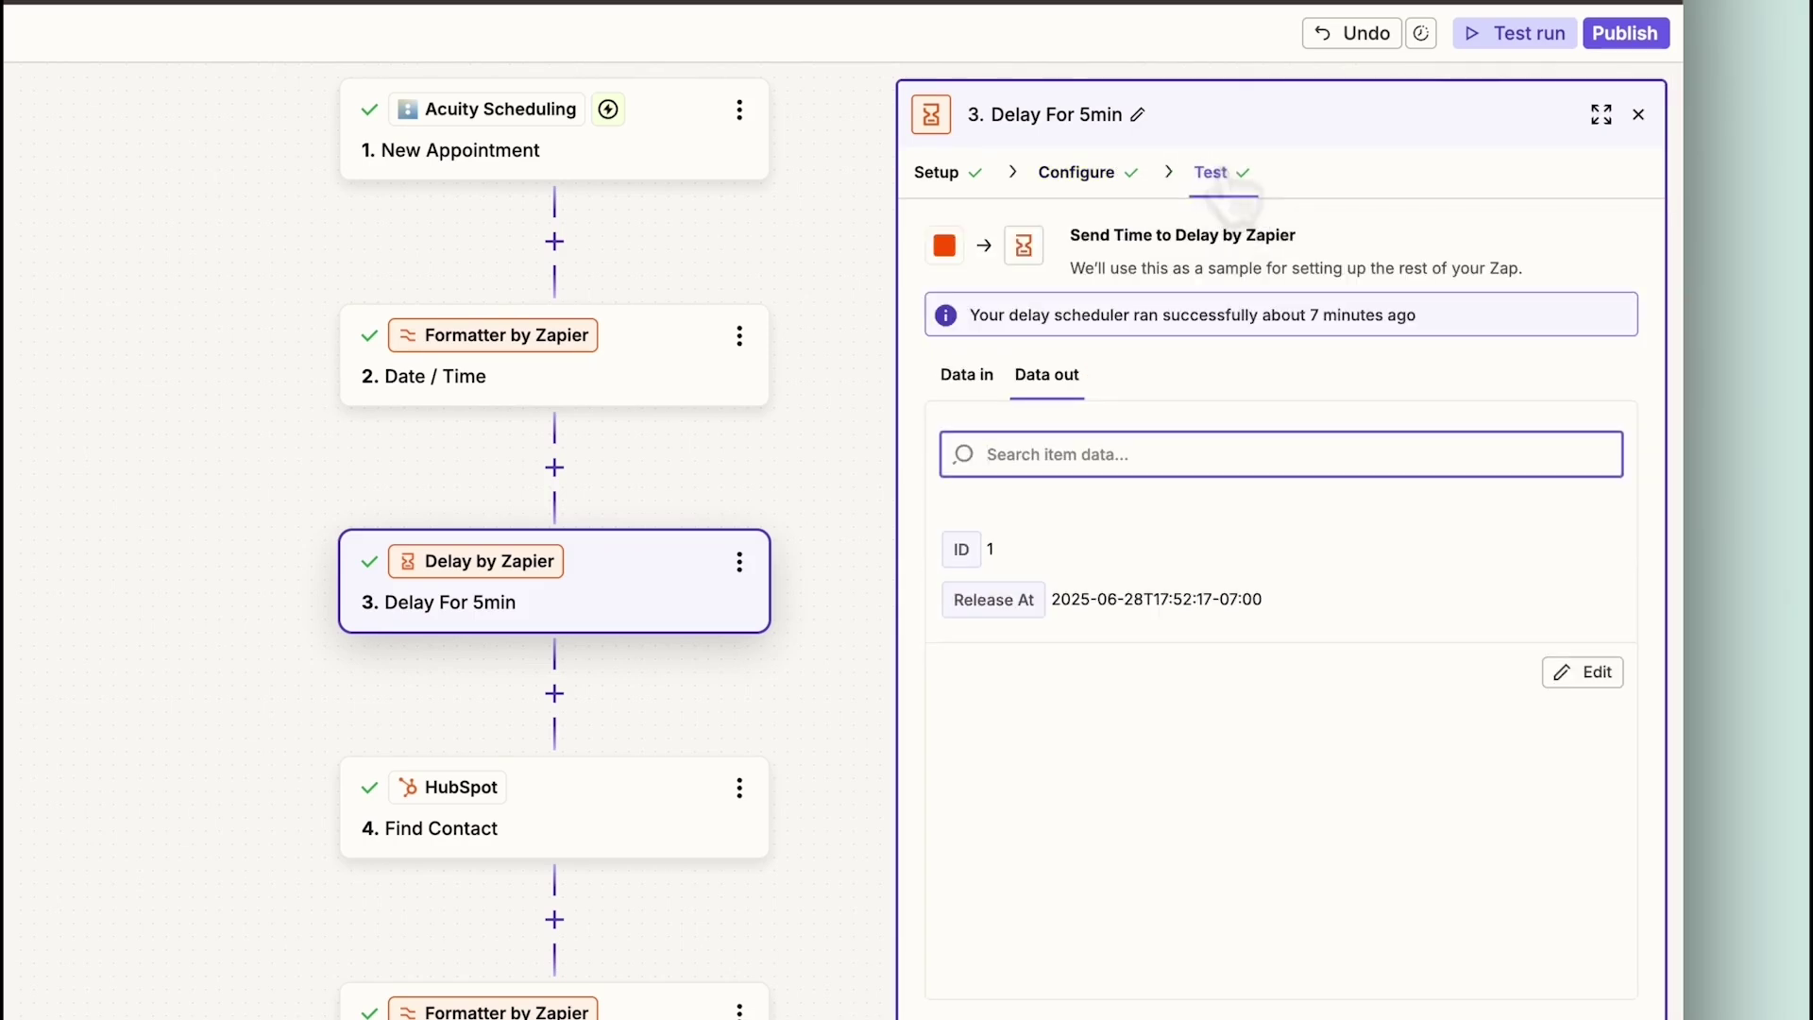
Review the HubSpot Find Contact search by name and email and its matched contact in HubSpot.
click(1464, 854)
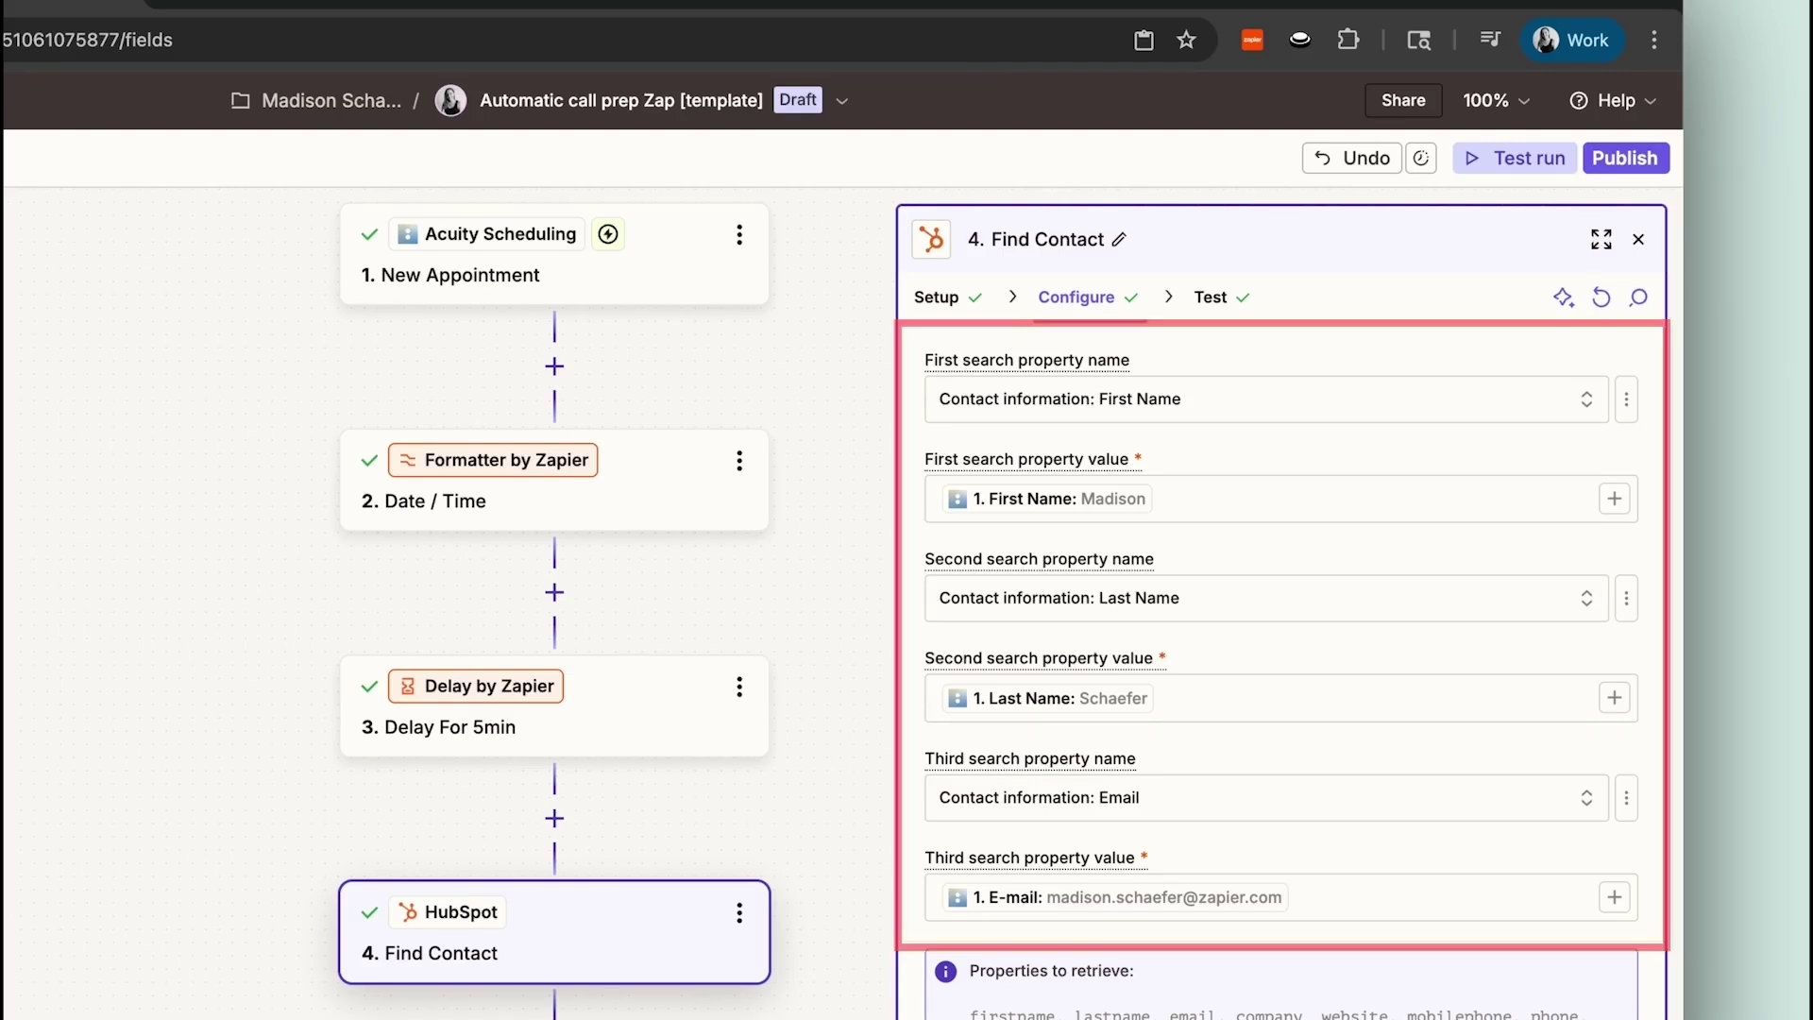
click(1211, 296)
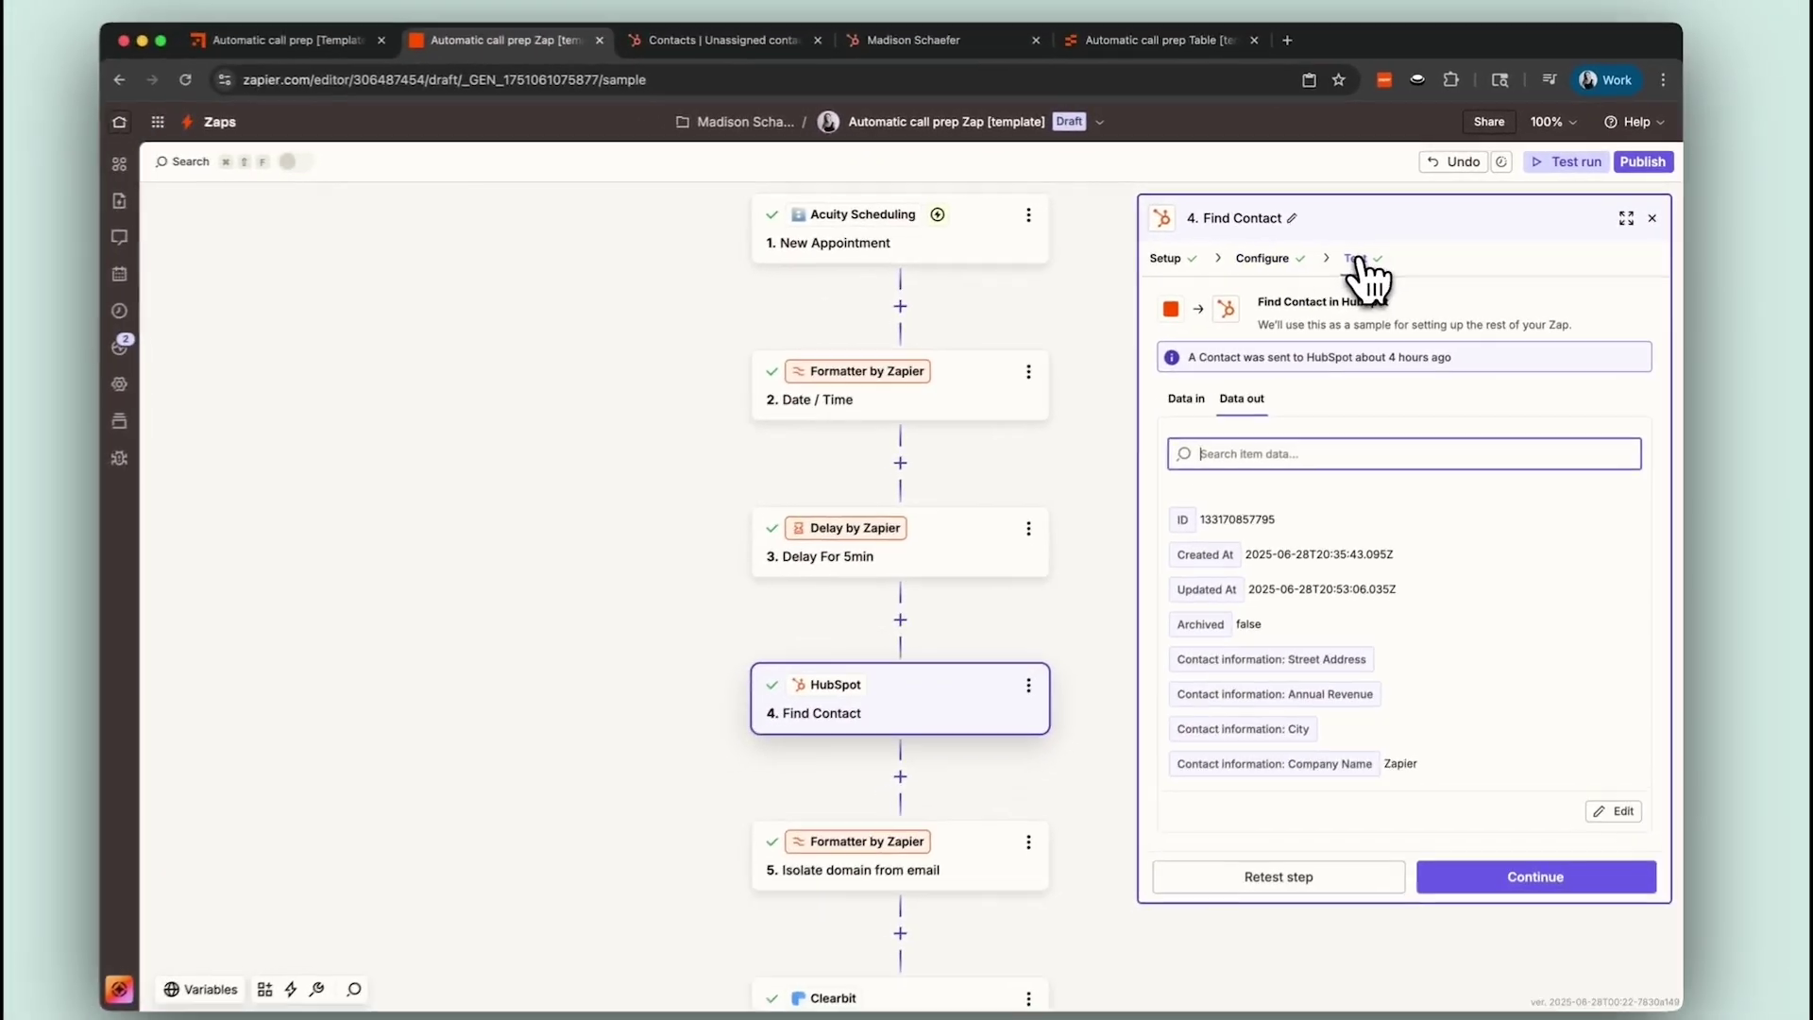
click(777, 44)
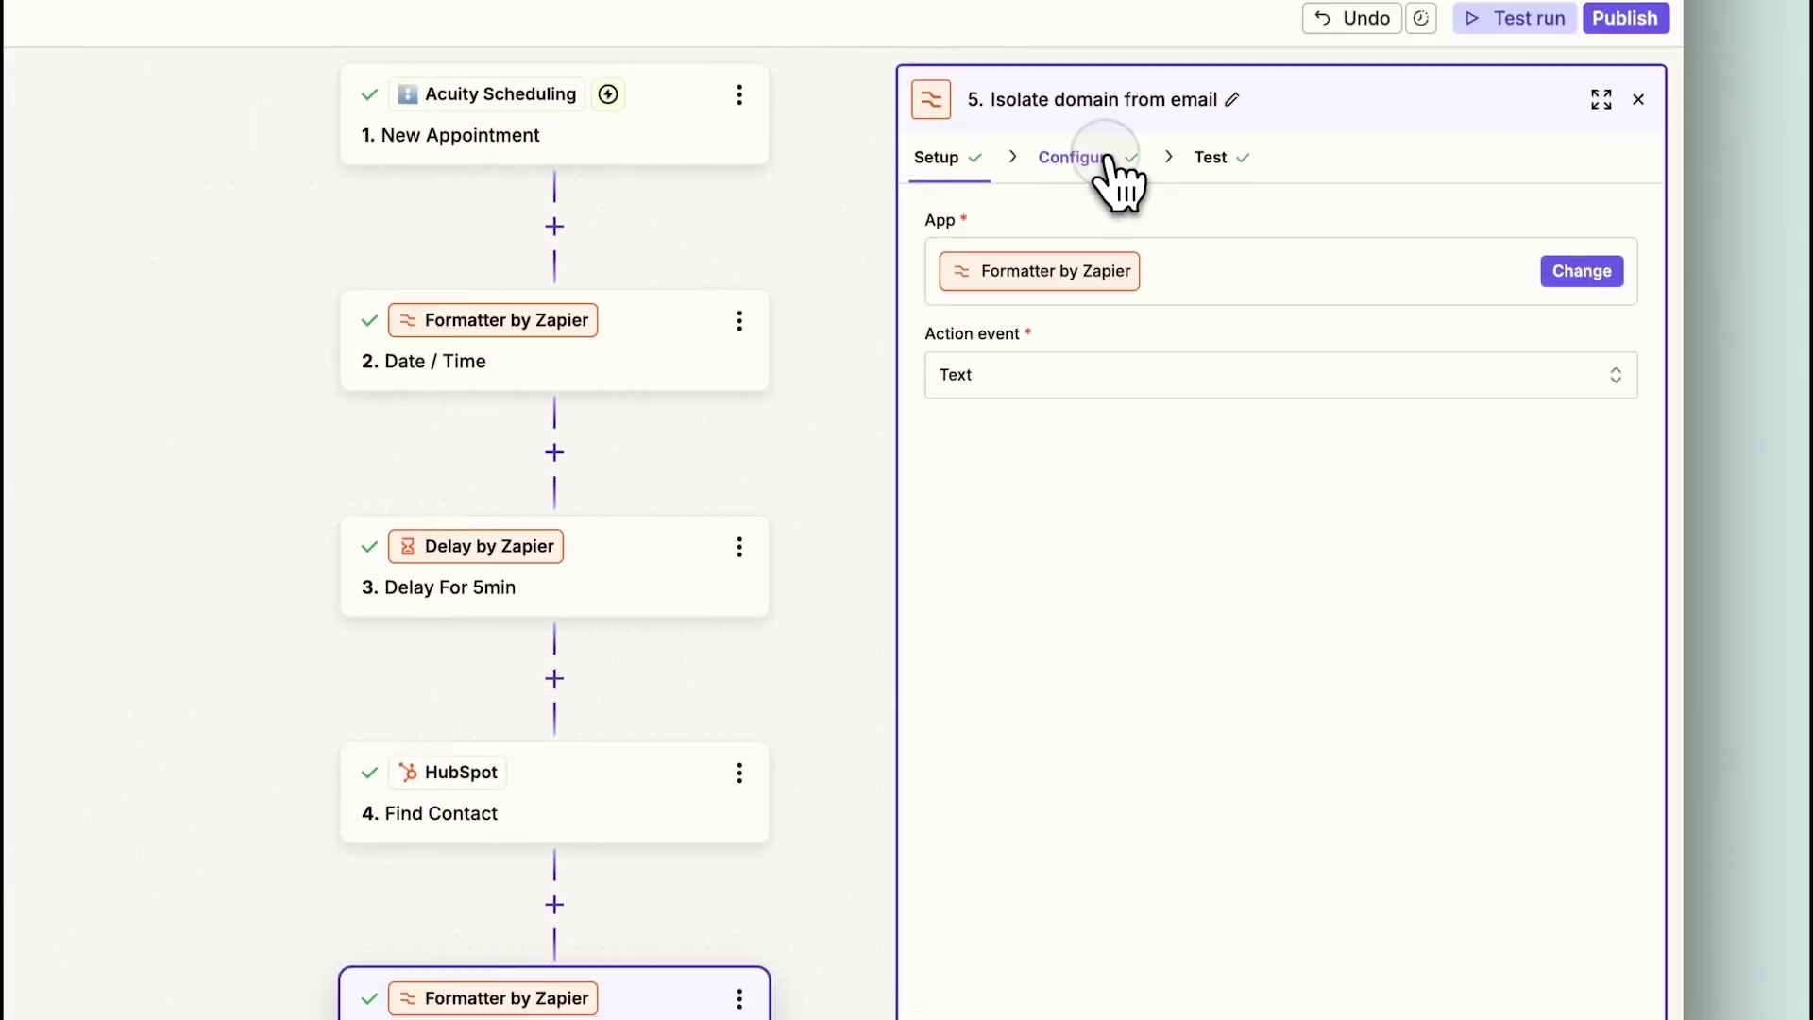
Confirm the Isolate domain step extracts zapier.com from the contact's email.
click(1113, 174)
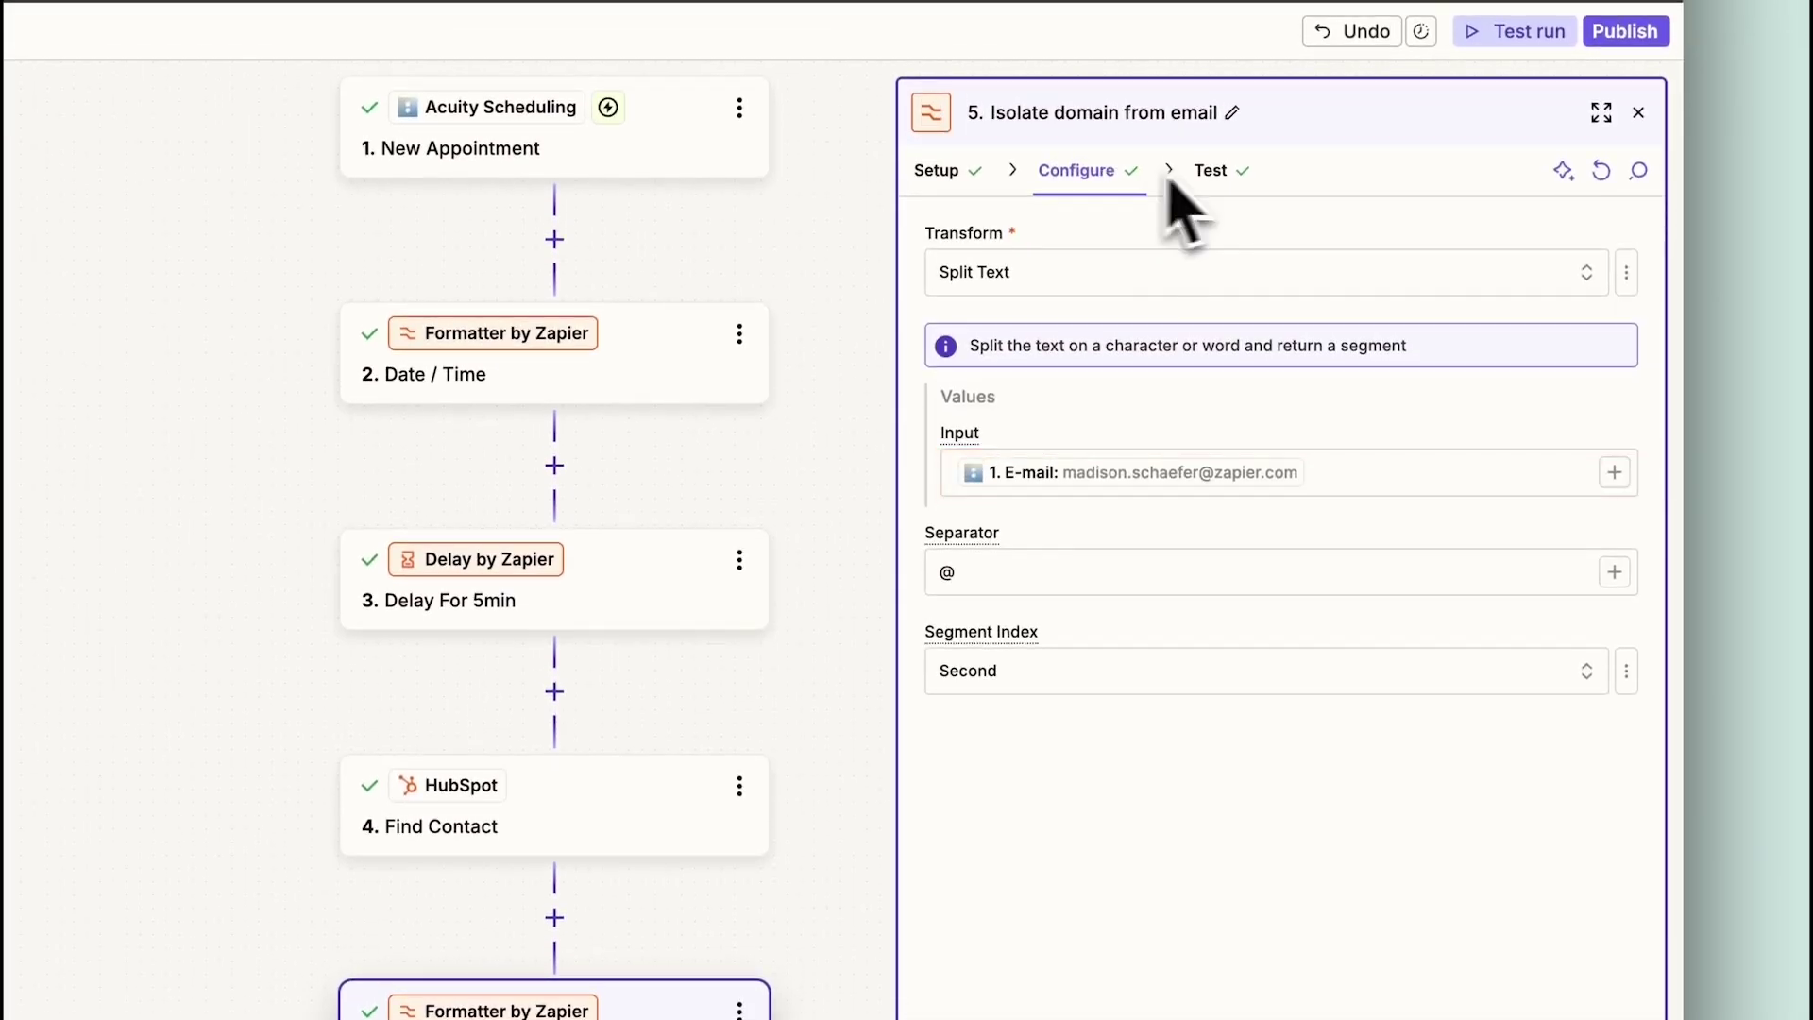
click(1216, 172)
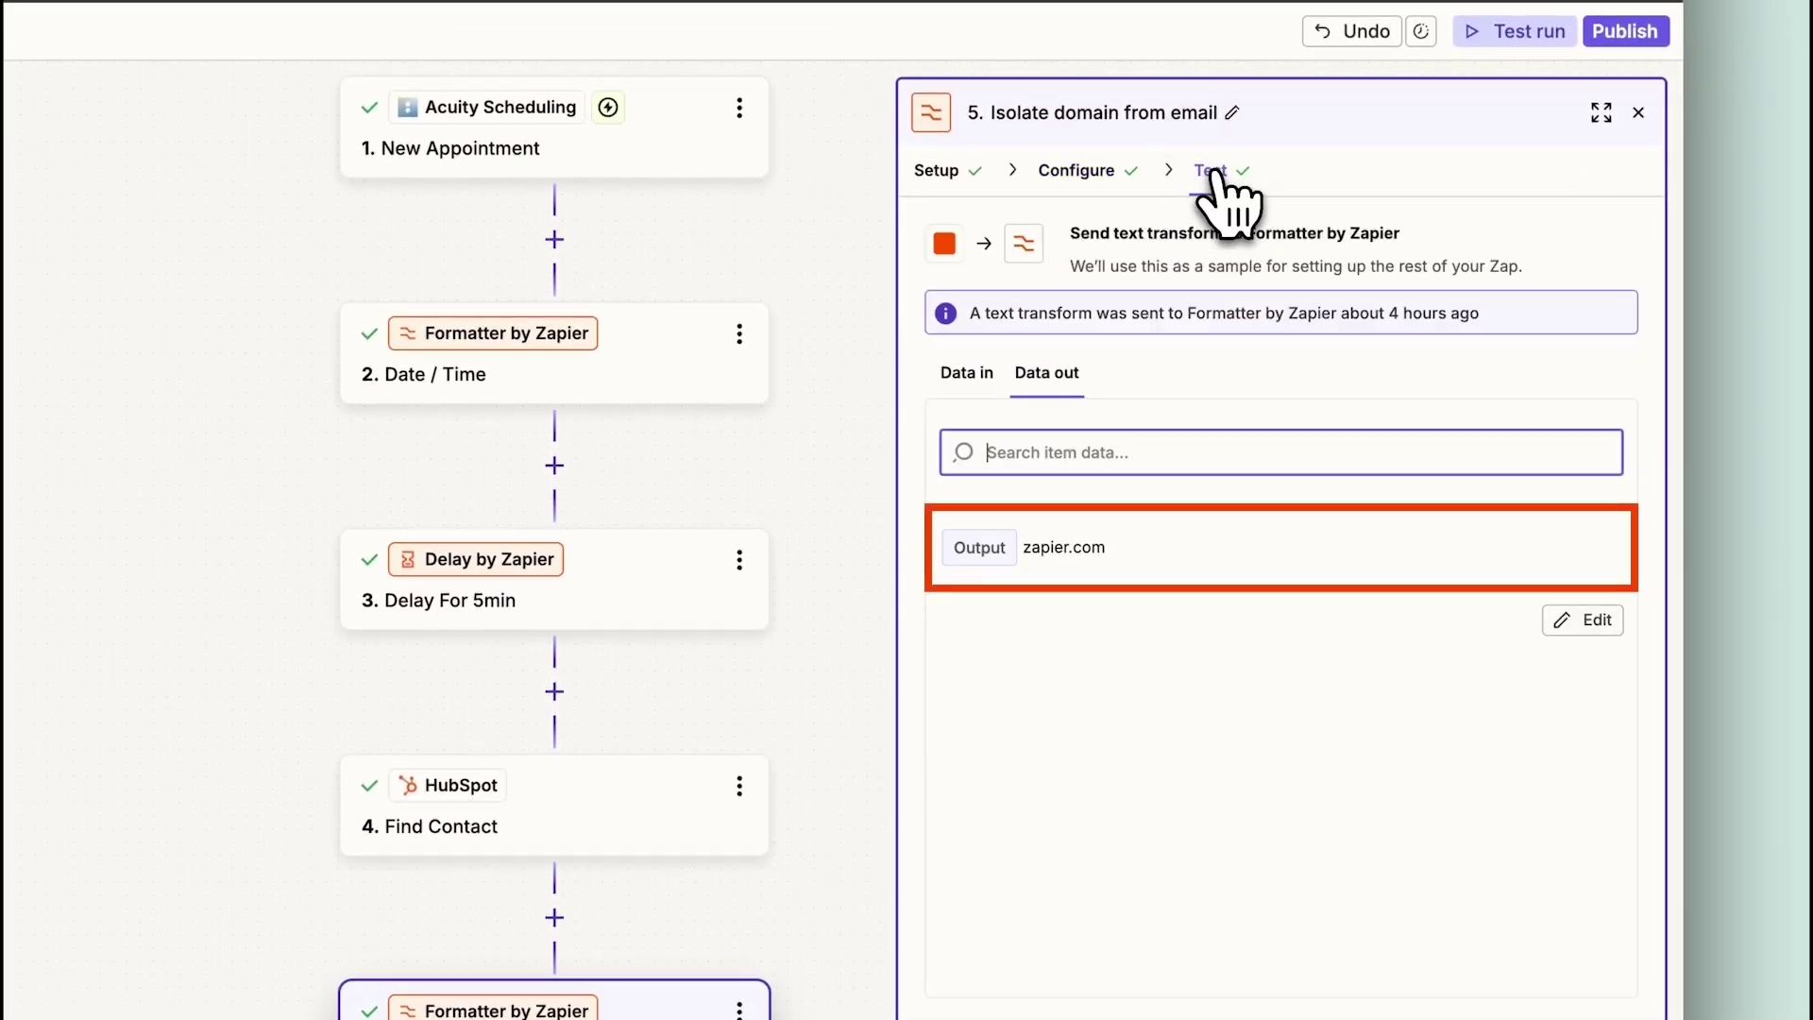
click(1472, 954)
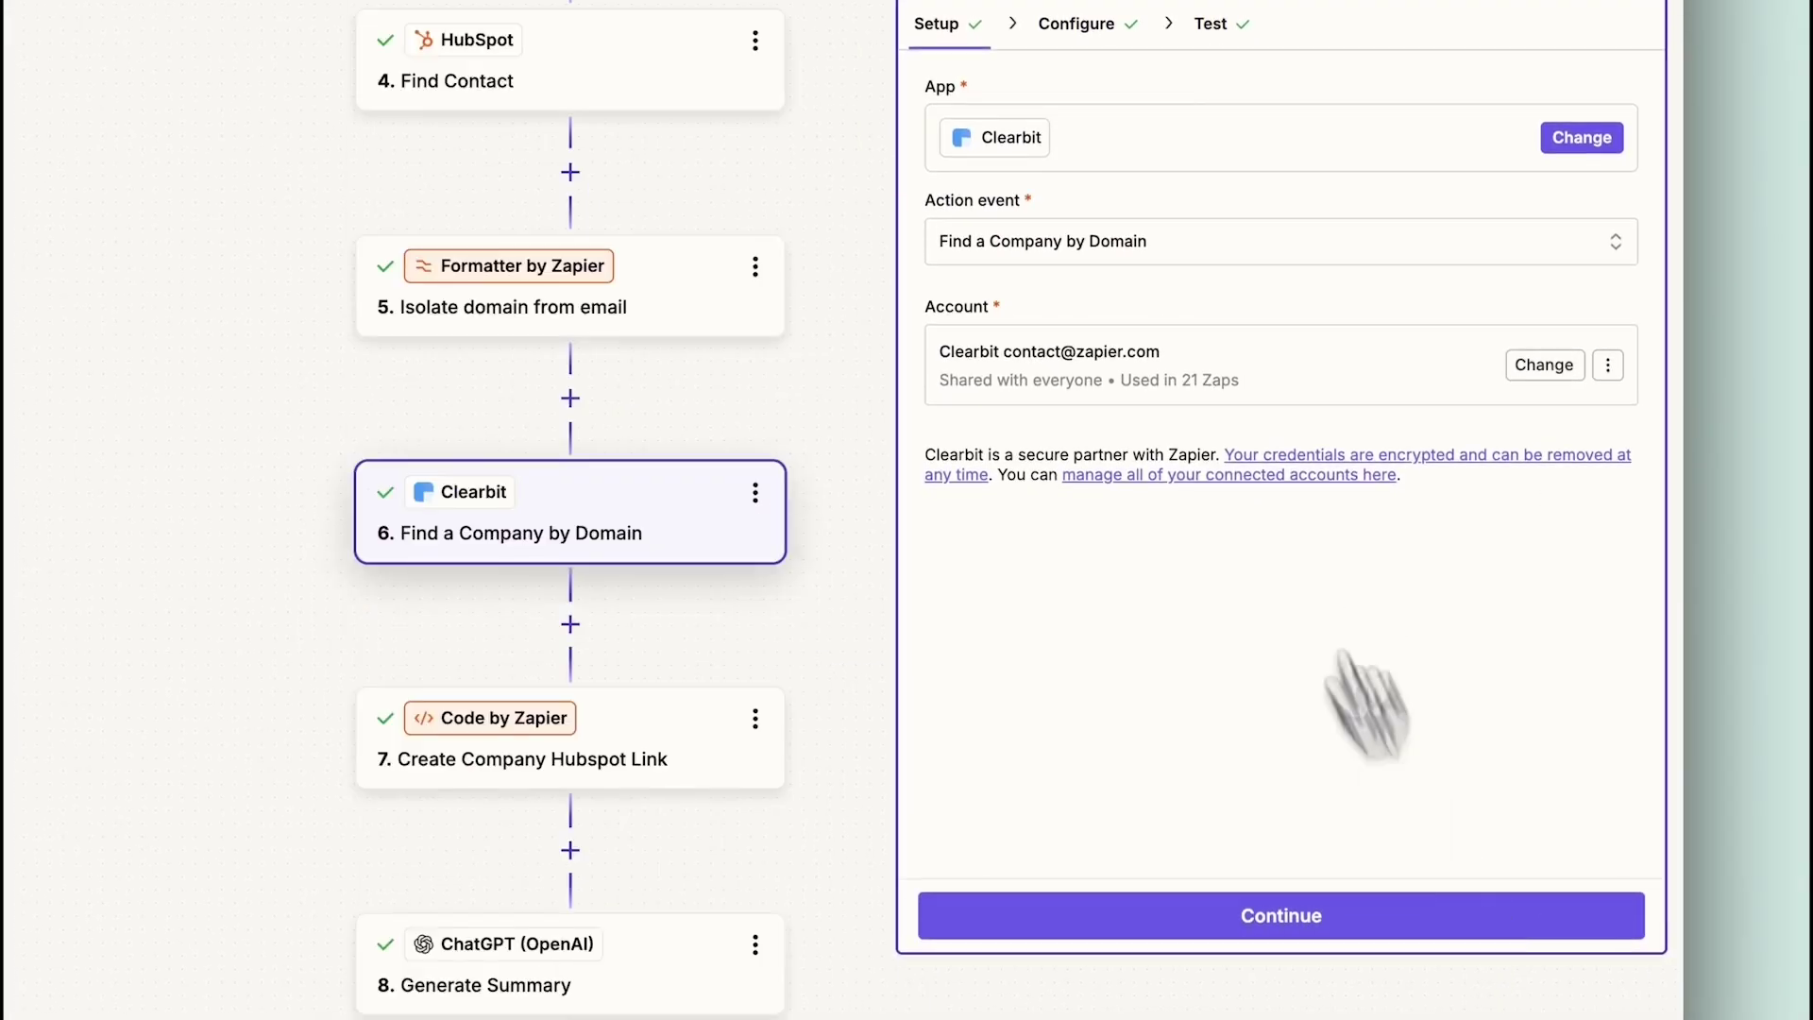
Review the Clearbit company lookup on zapier.com and its returned company data.
click(1086, 26)
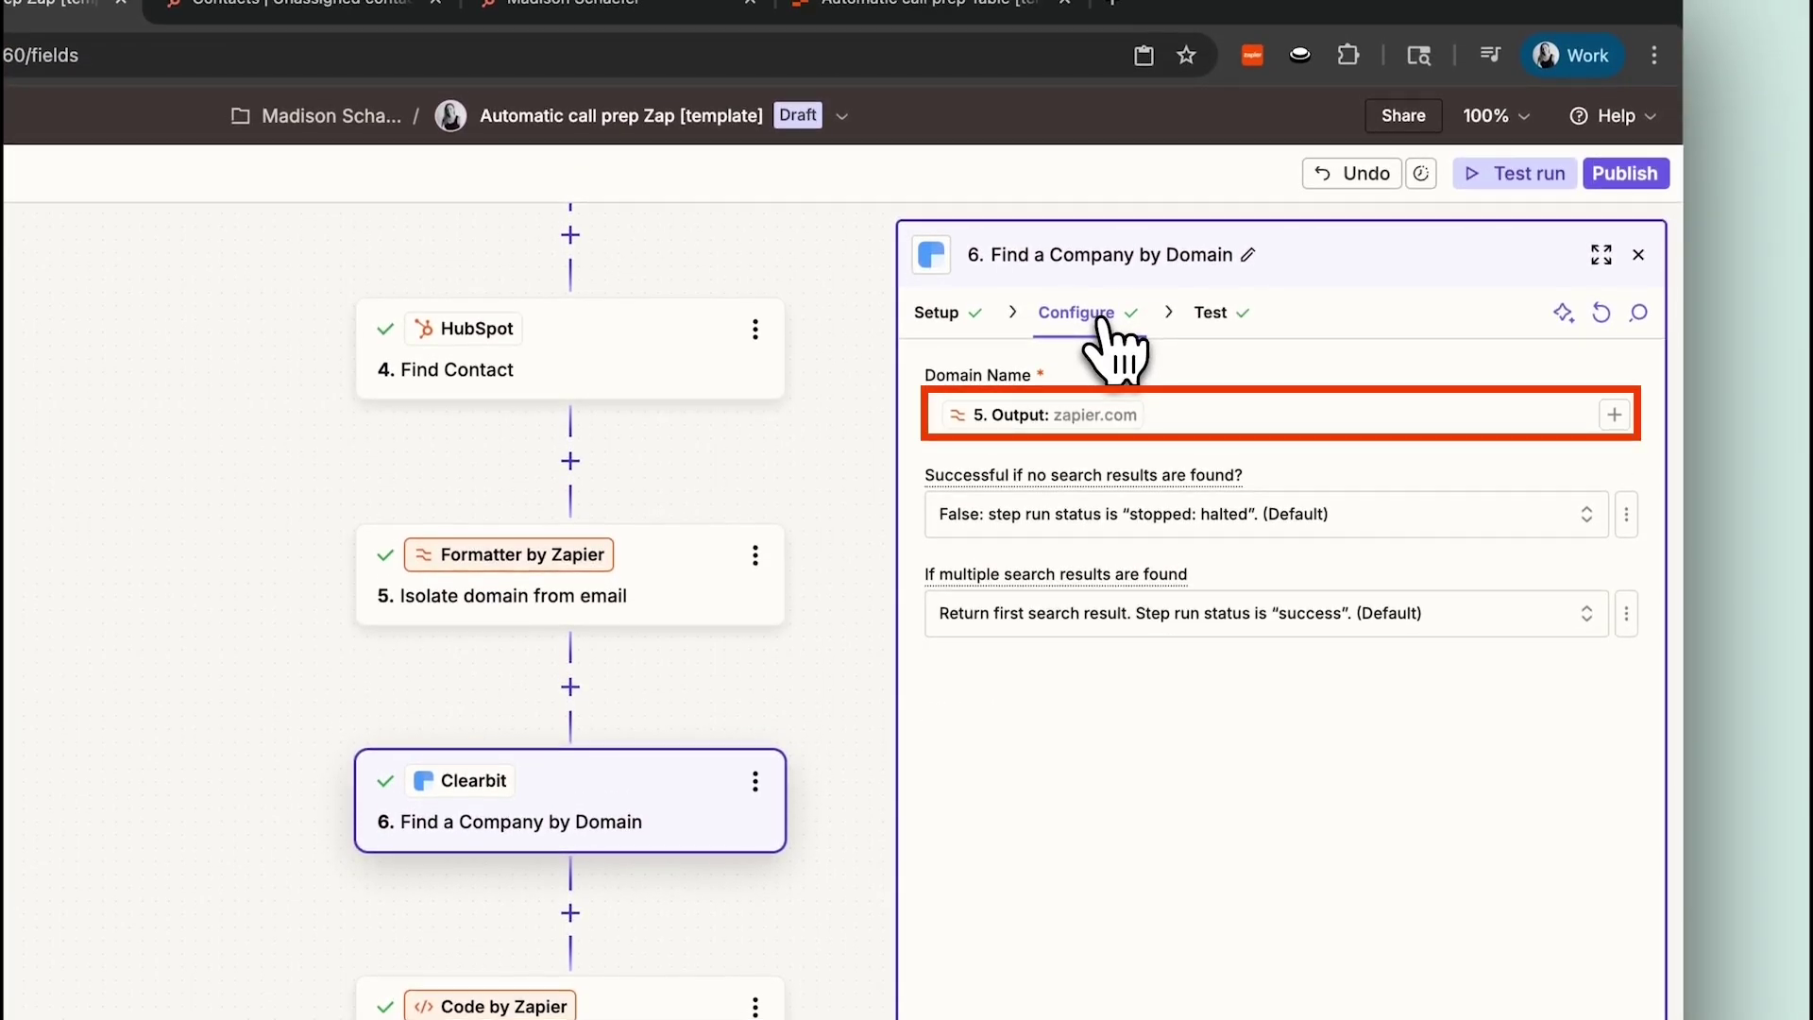
click(1211, 313)
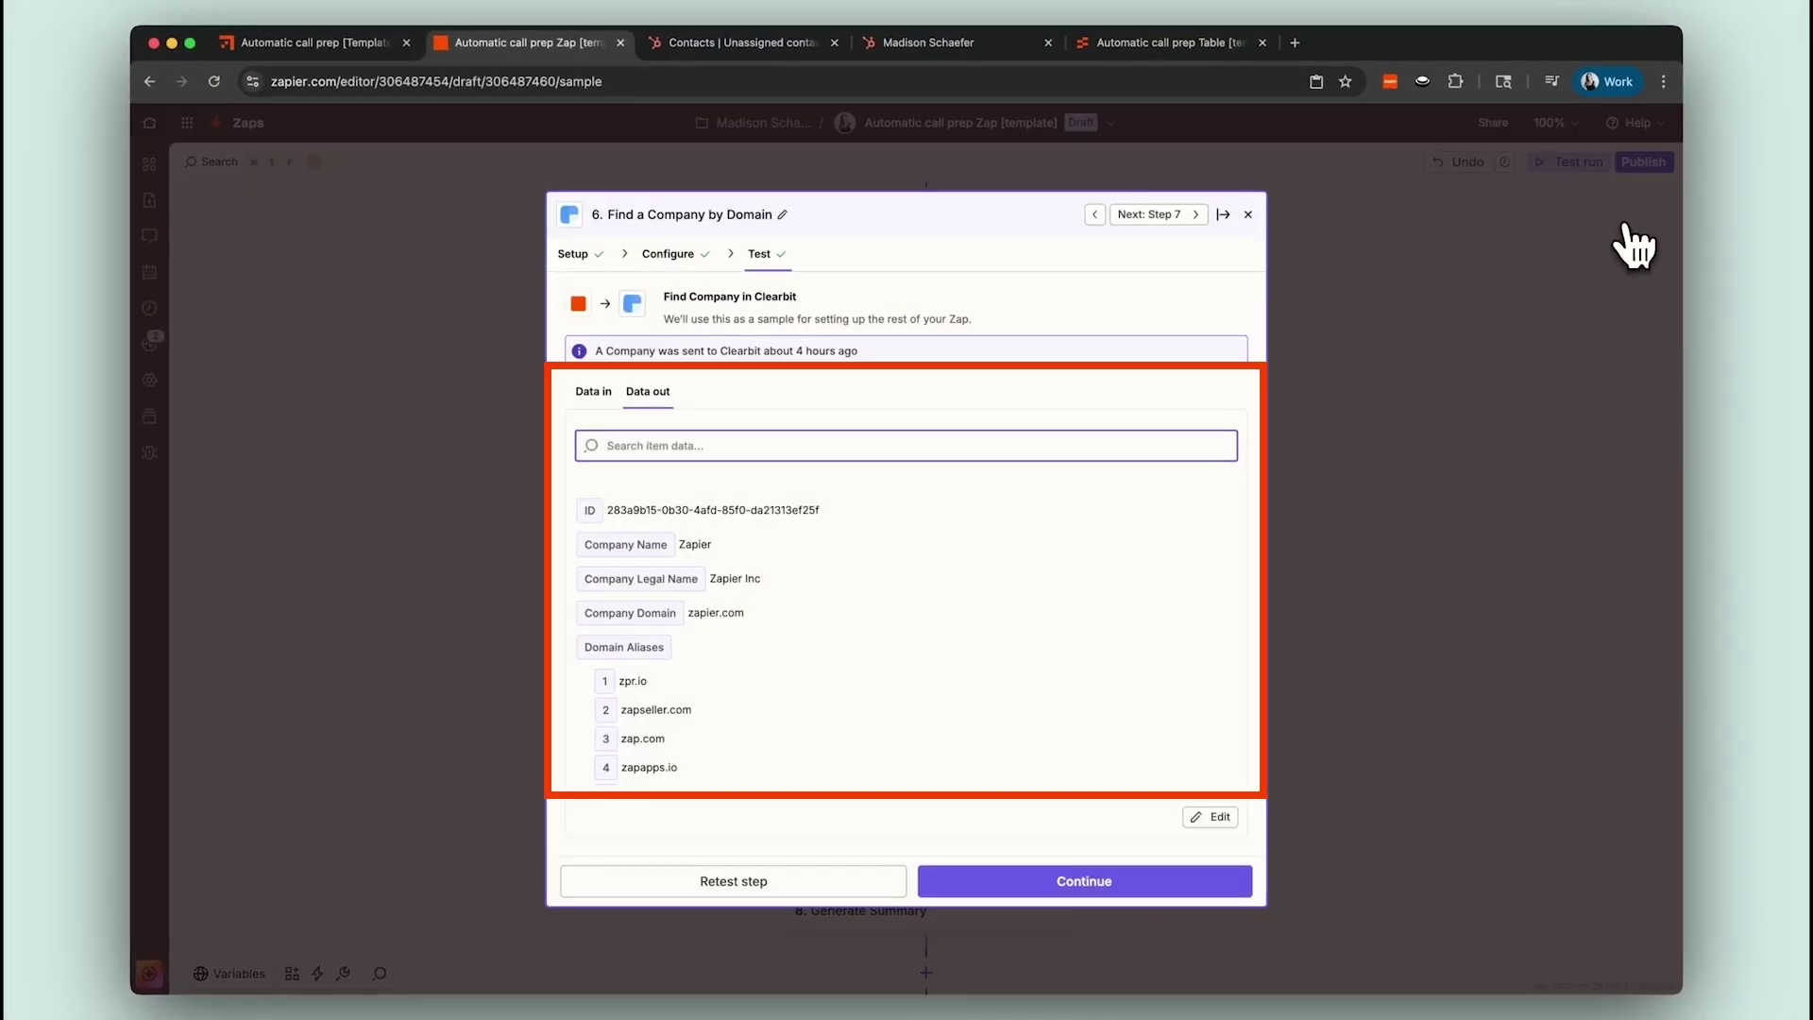
scroll(907, 642, down, 10)
scroll(944, 661, down, 10)
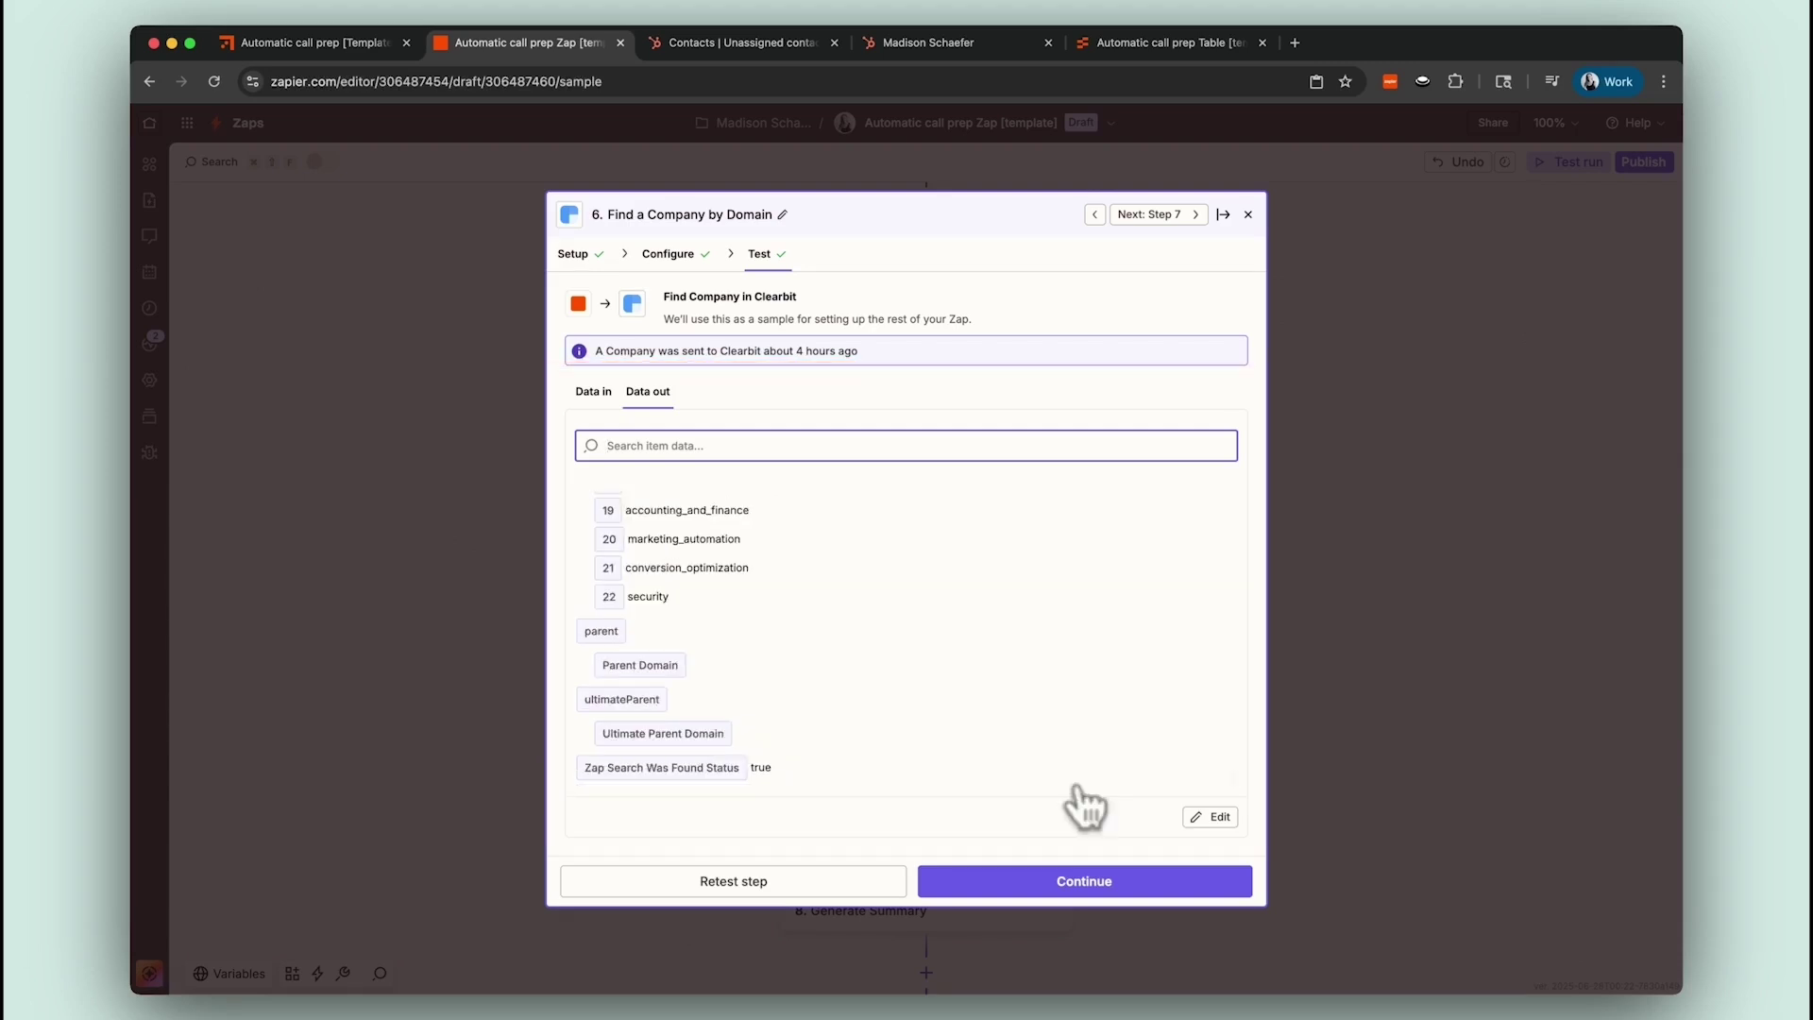
click(1073, 883)
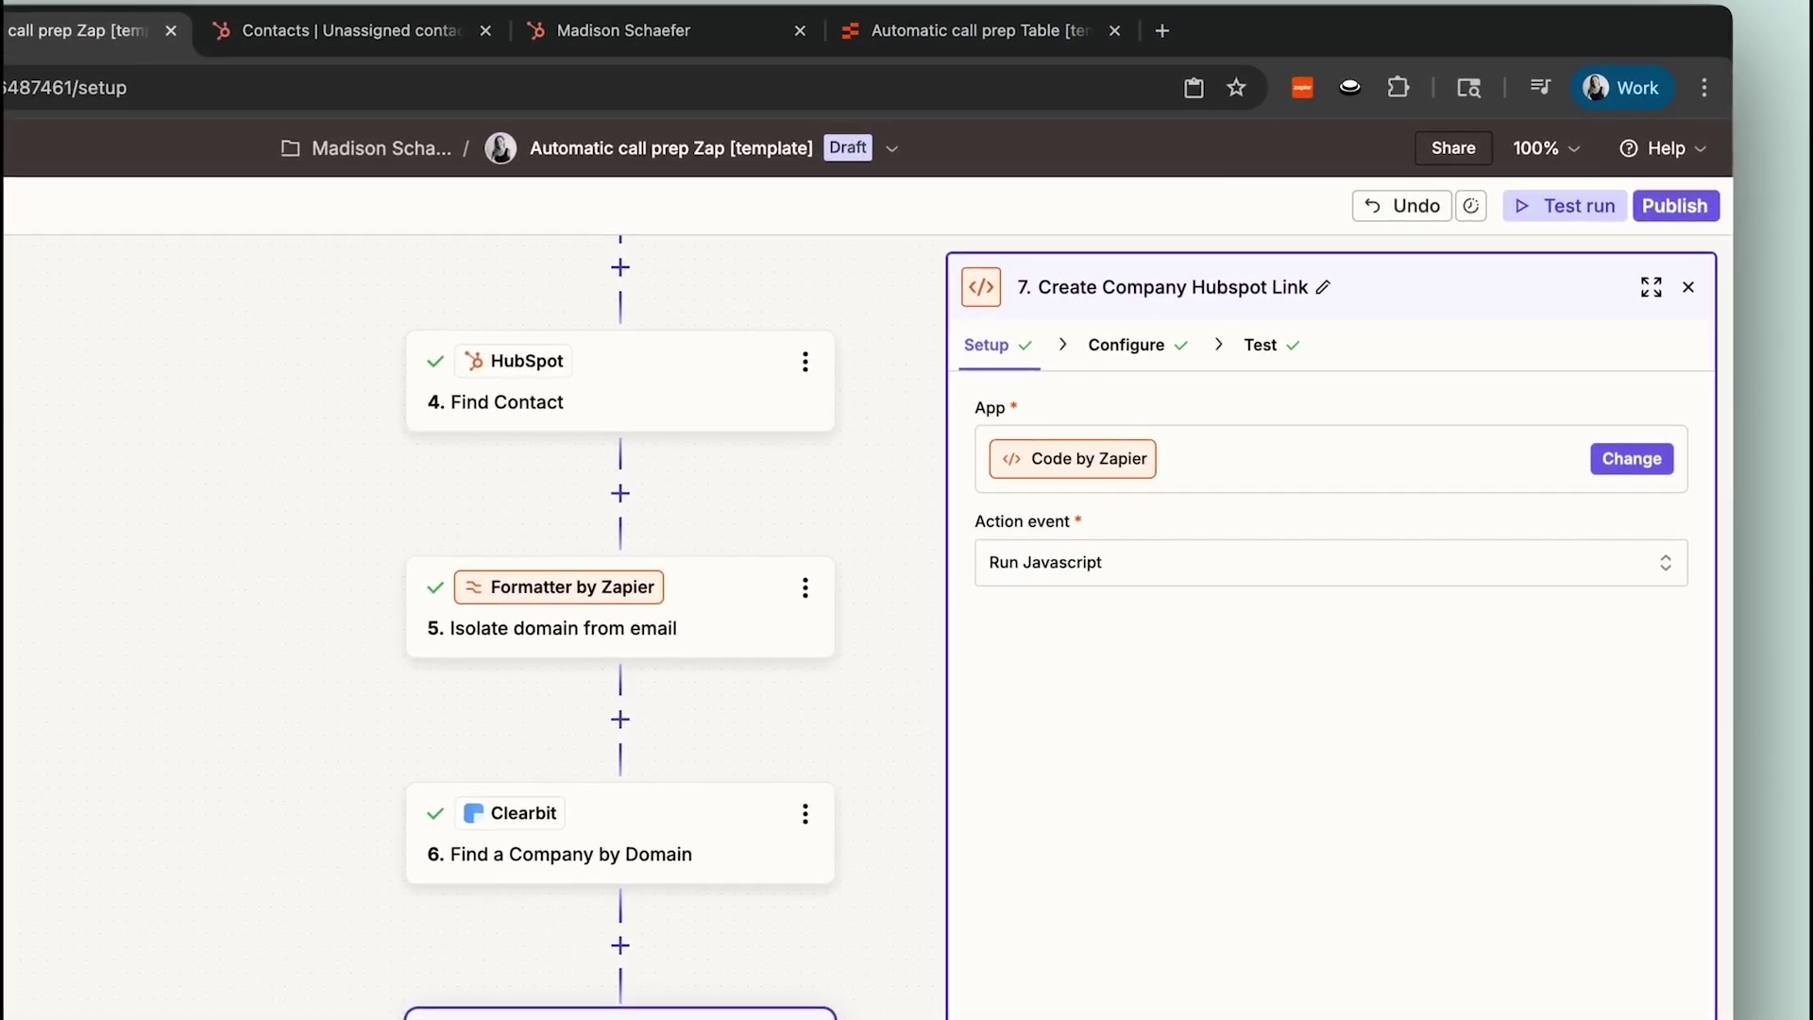
Check the Code step's generated HubSpot Full URL and open that contact's HubSpot record.
click(1124, 346)
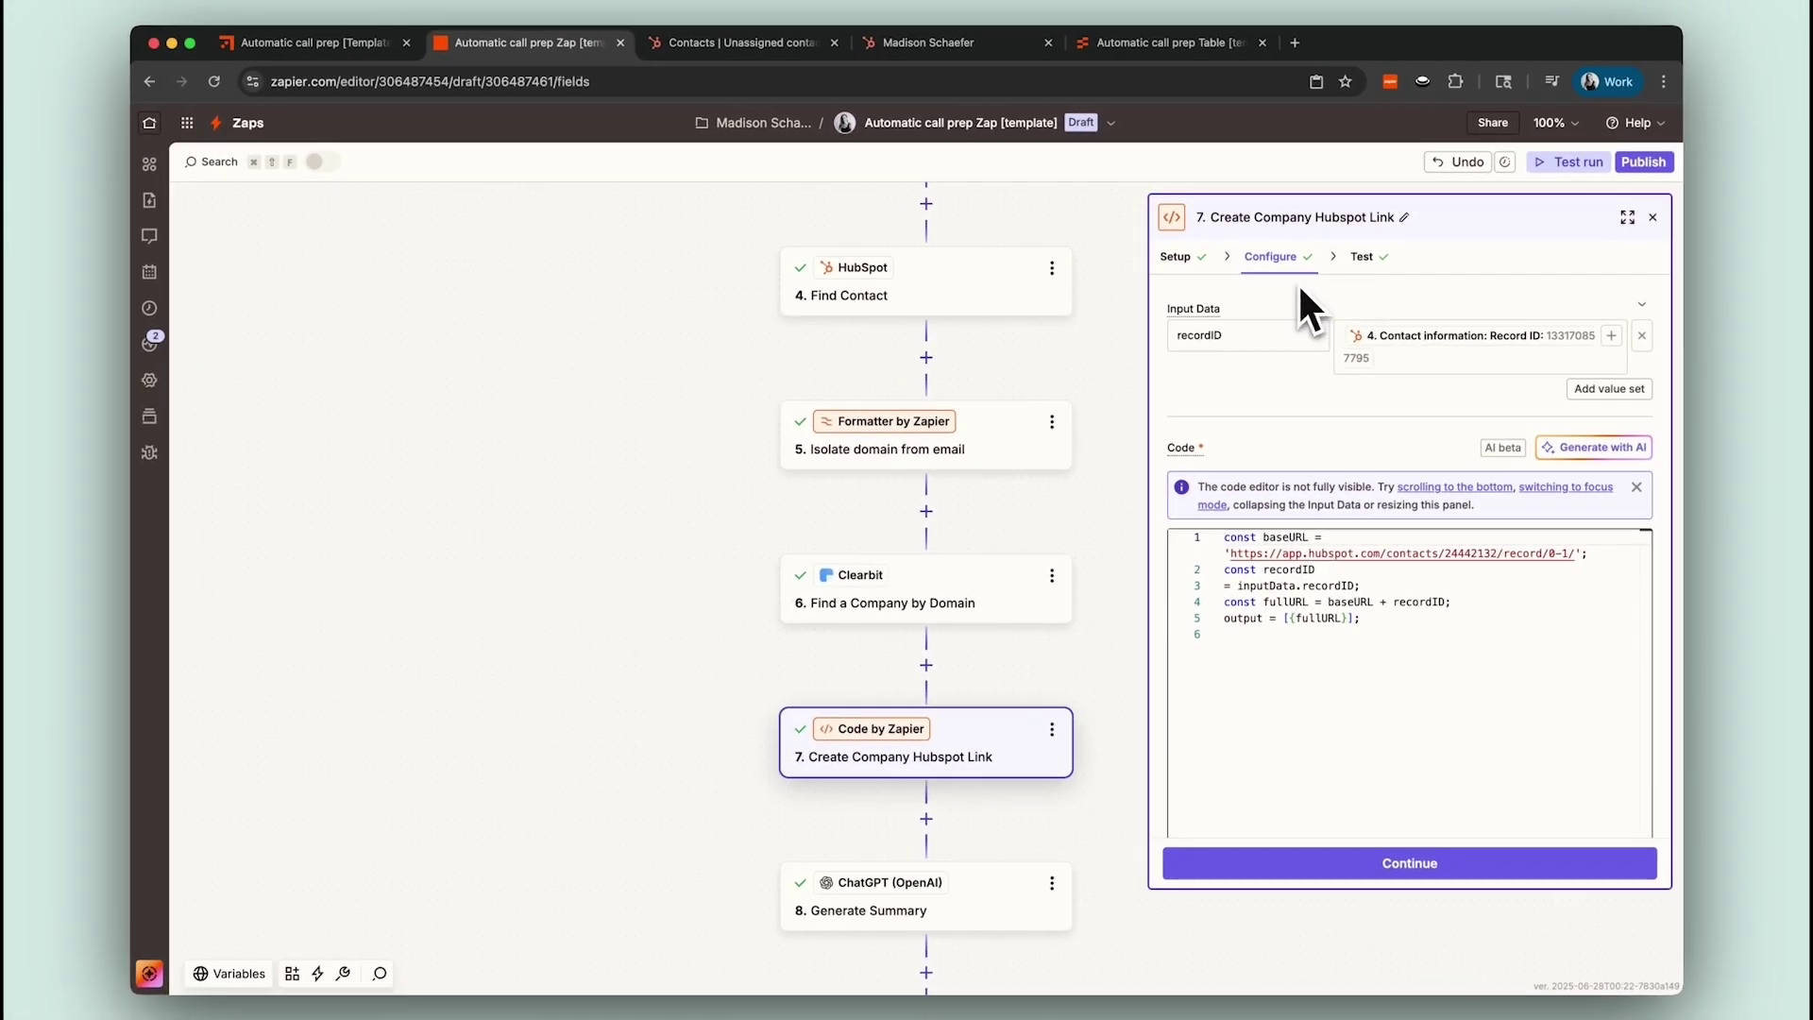
click(1363, 259)
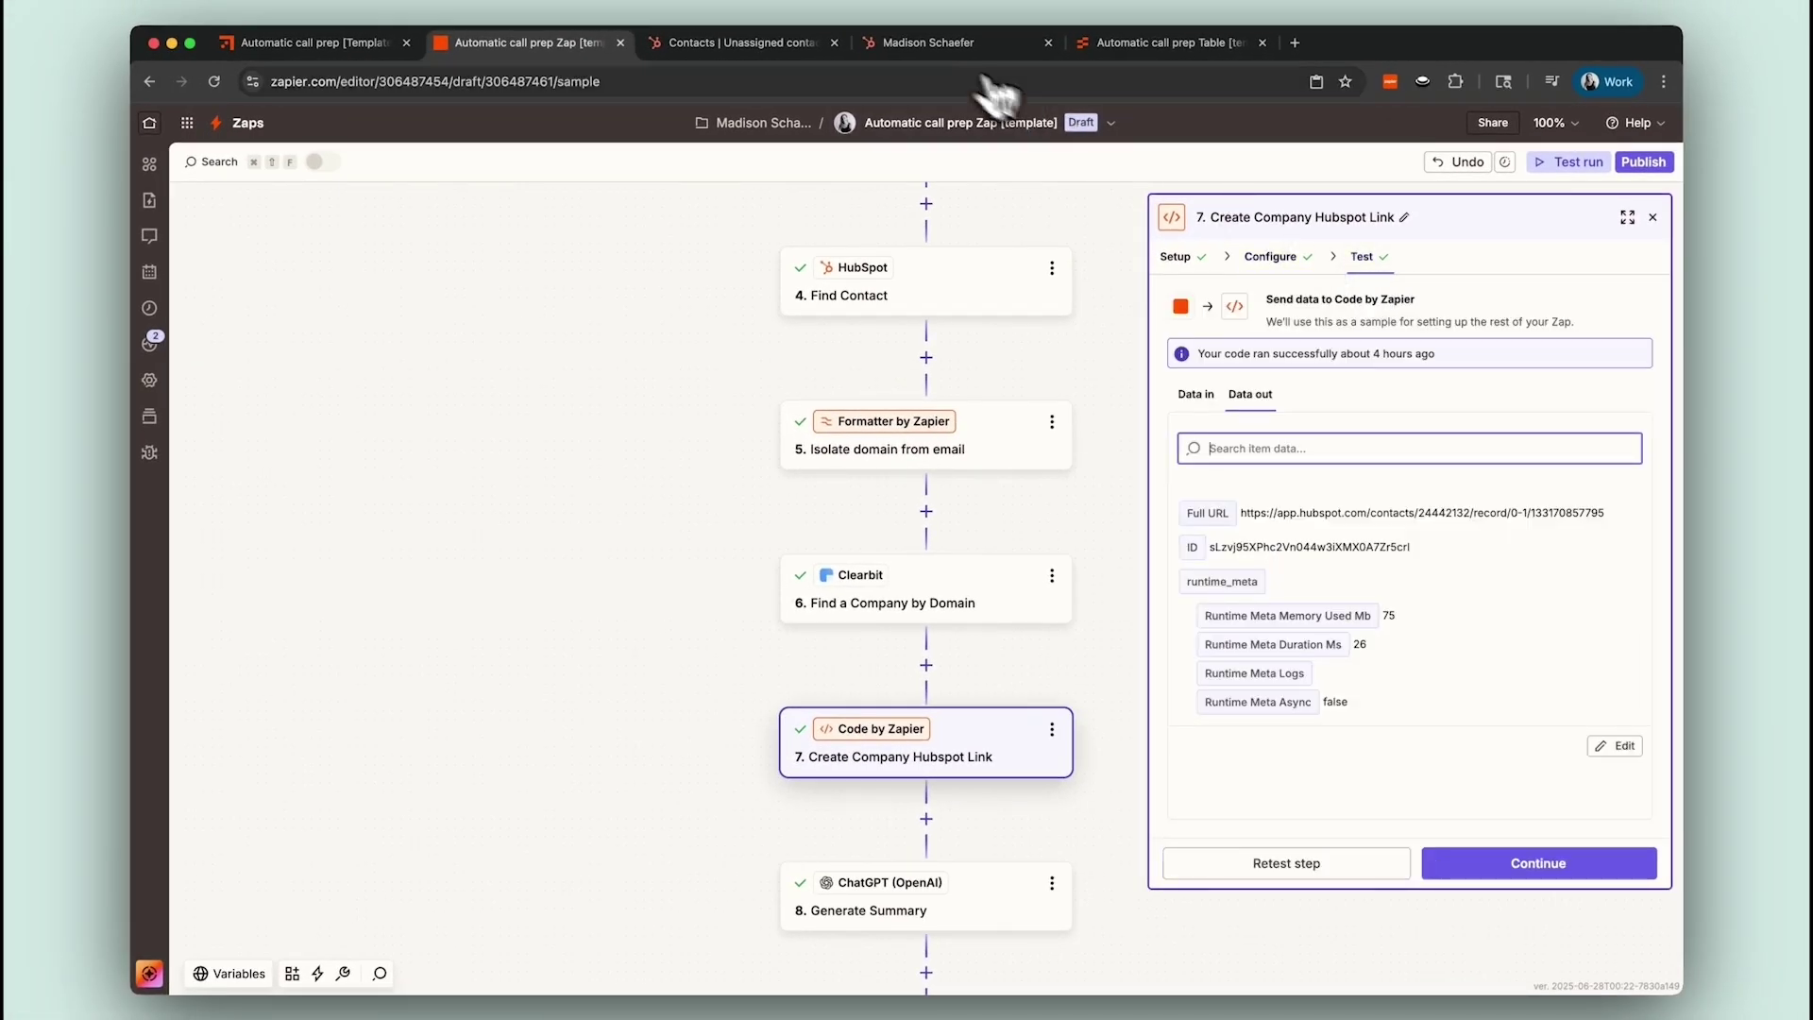
click(938, 47)
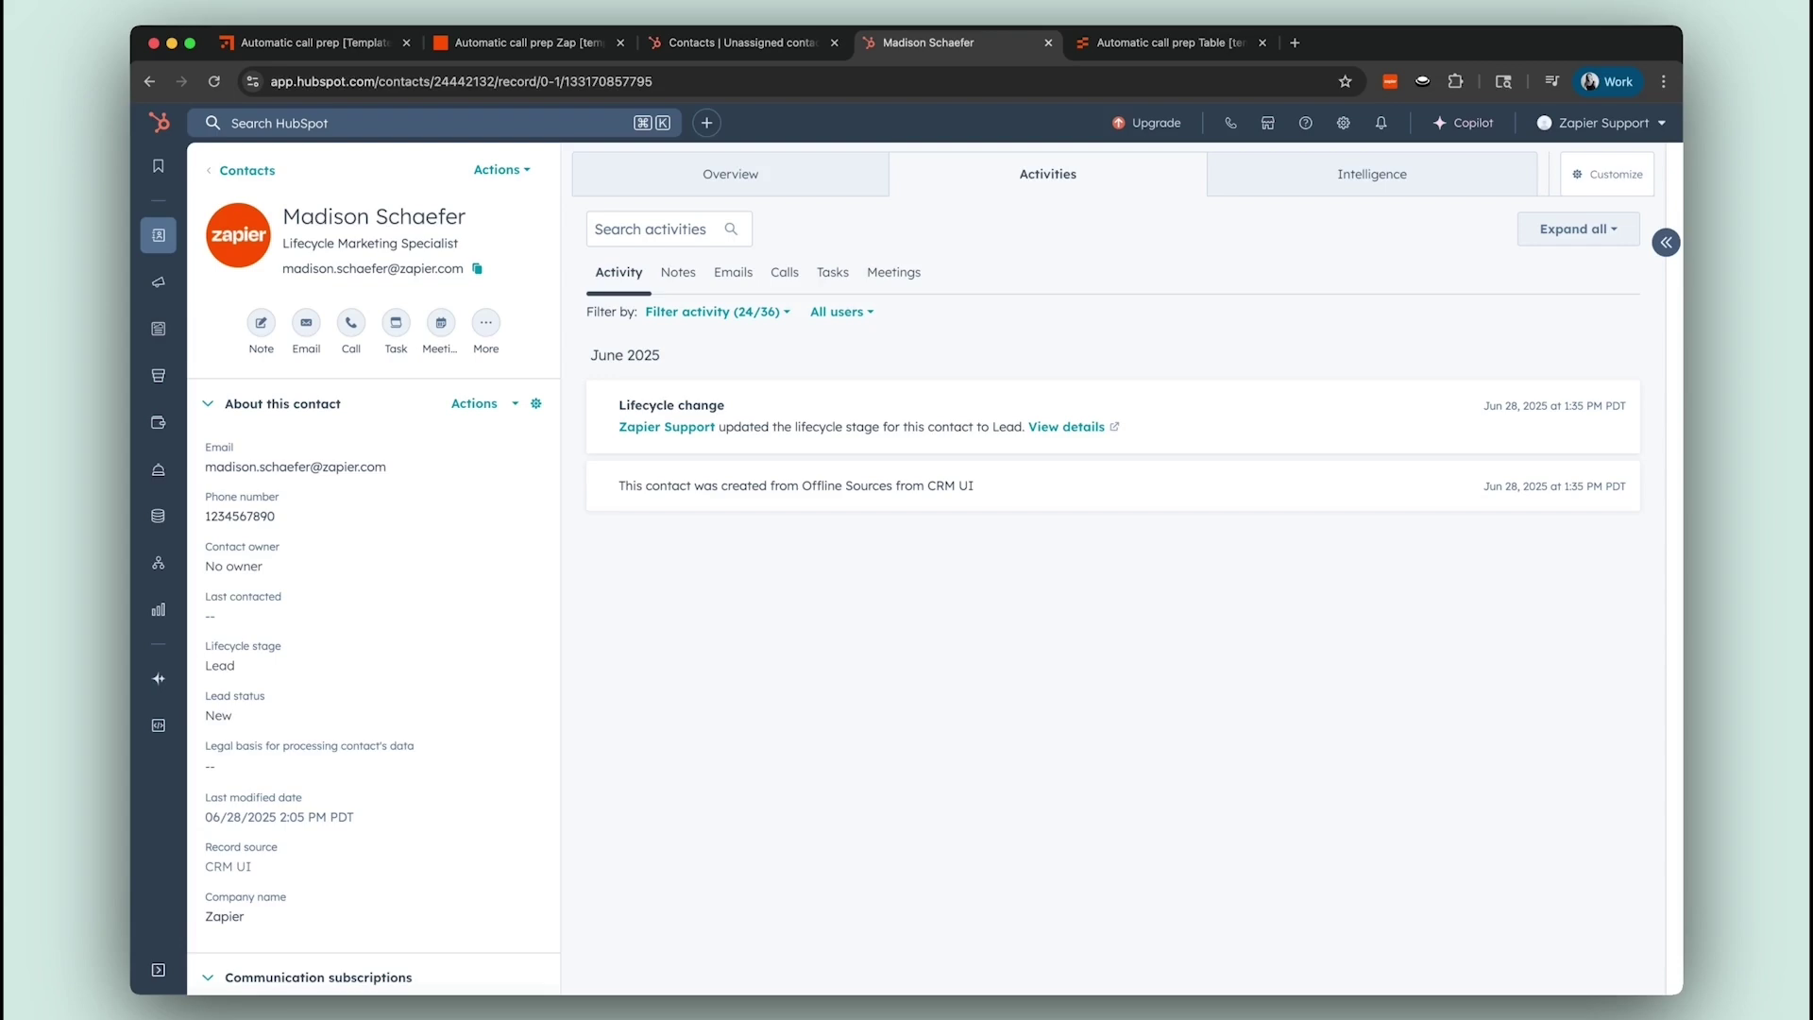
Review the Generate Summary step's ChatGPT user message and model settings, then view its test.
click(566, 46)
click(1549, 867)
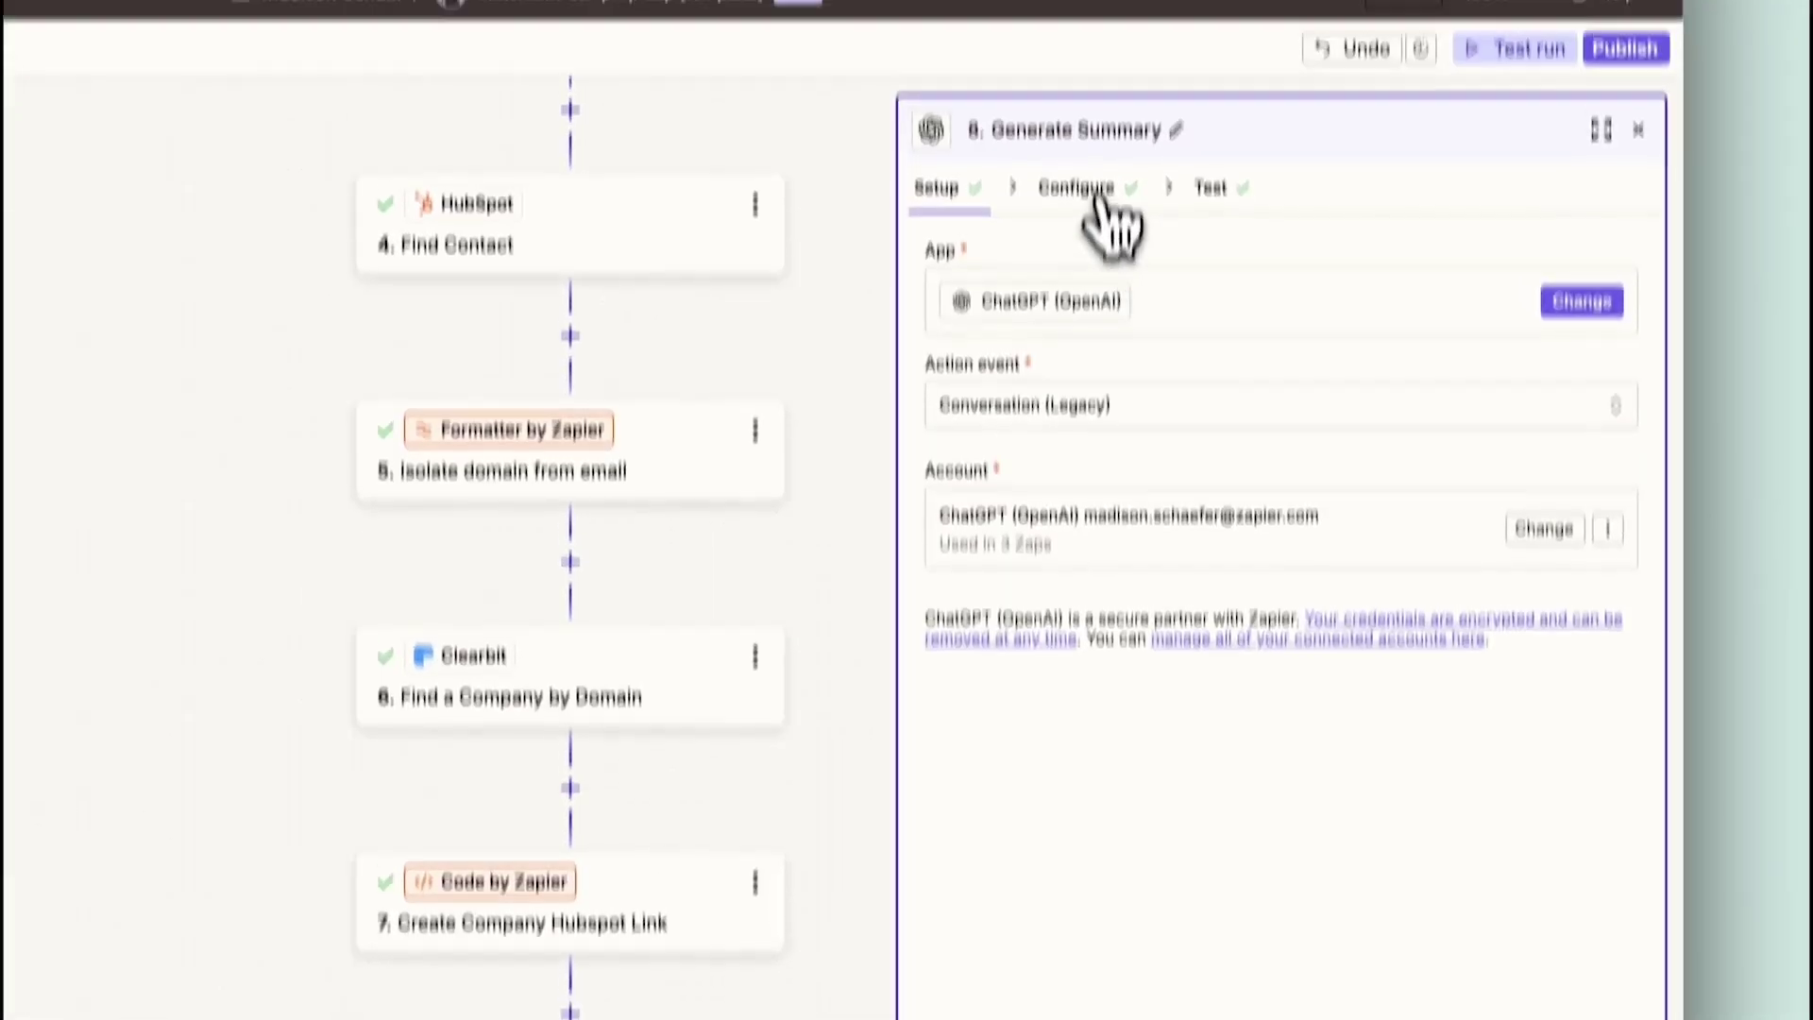
click(1280, 260)
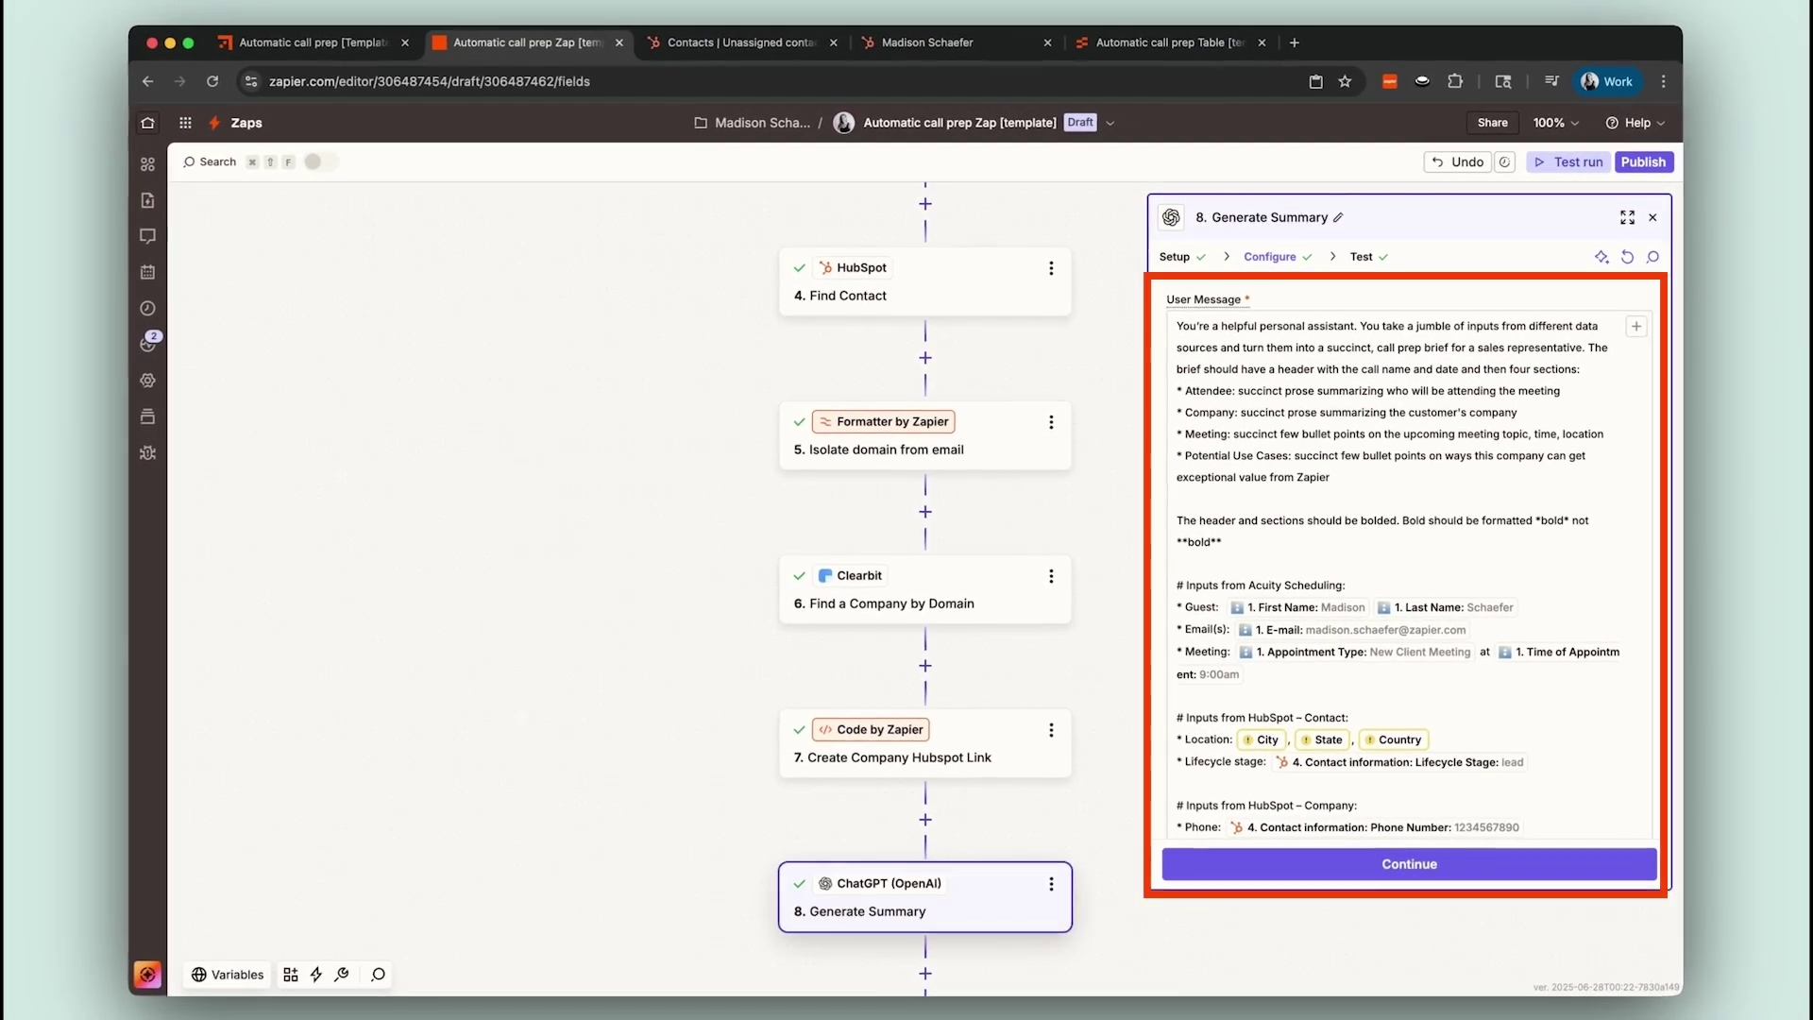
scroll(1620, 439, down, 3)
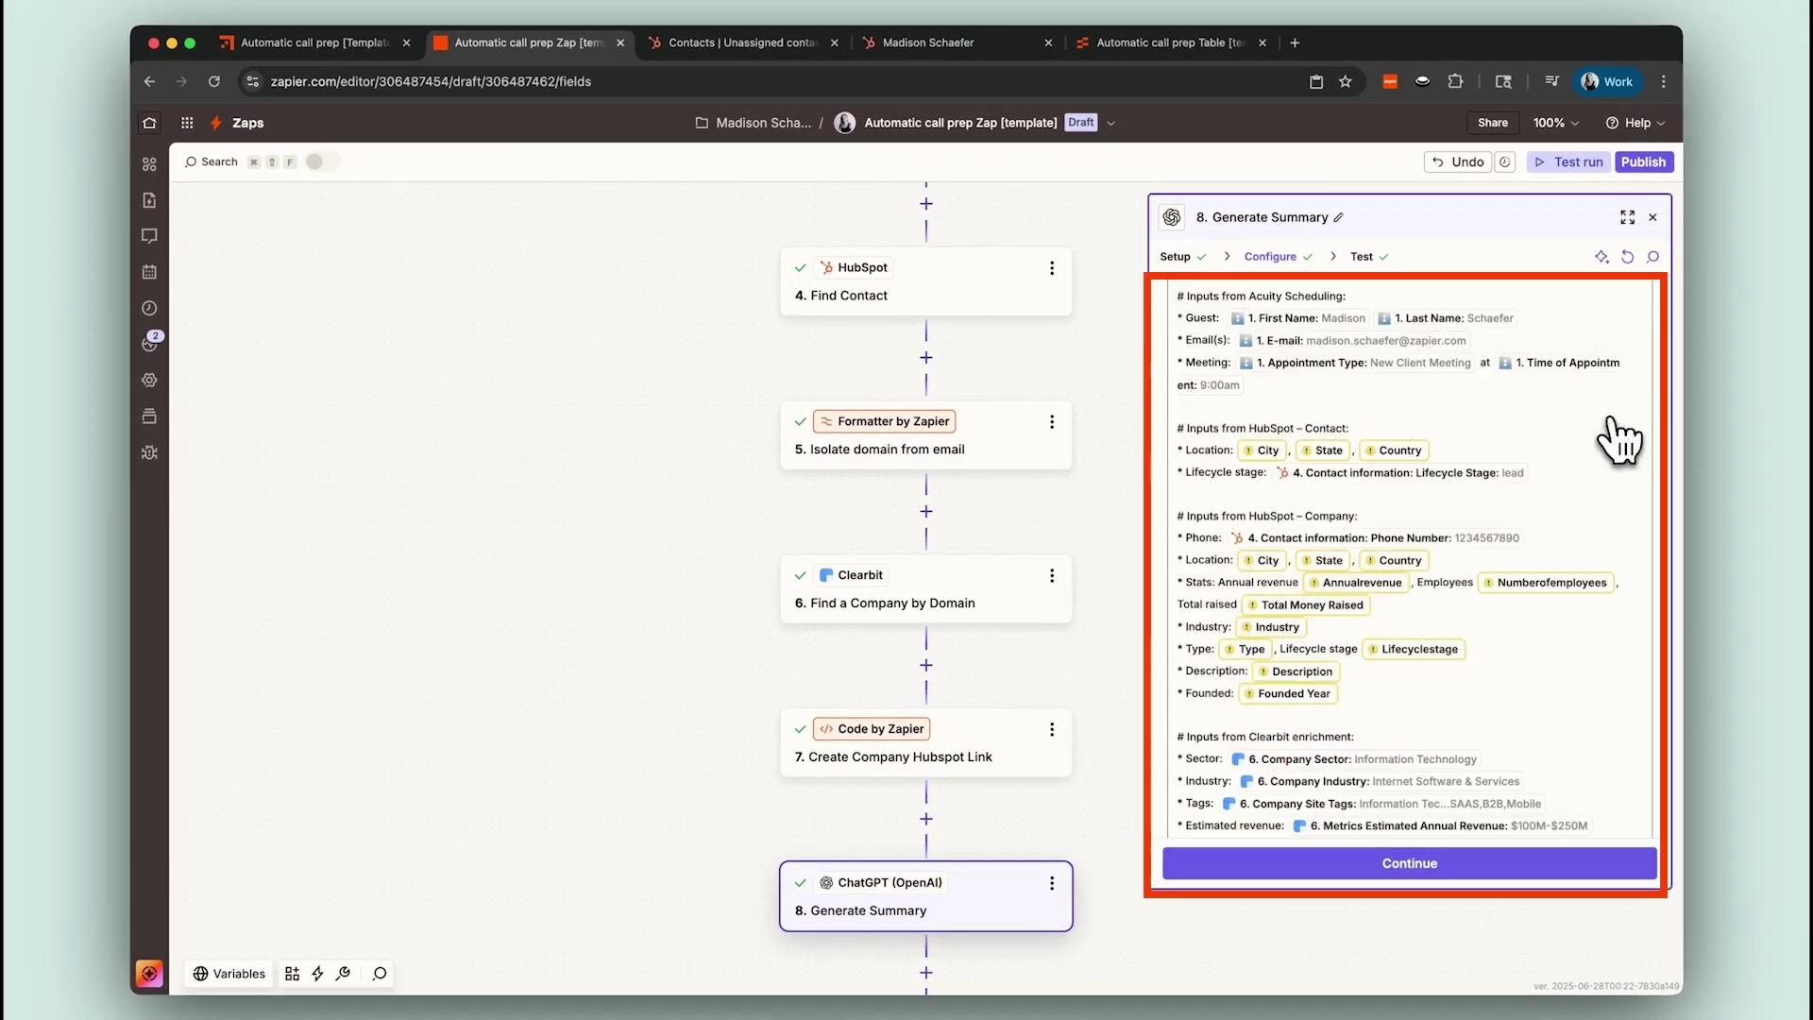
scroll(1407, 566, down, 2)
scroll(1407, 566, down, 2)
scroll(1407, 567, down, 2)
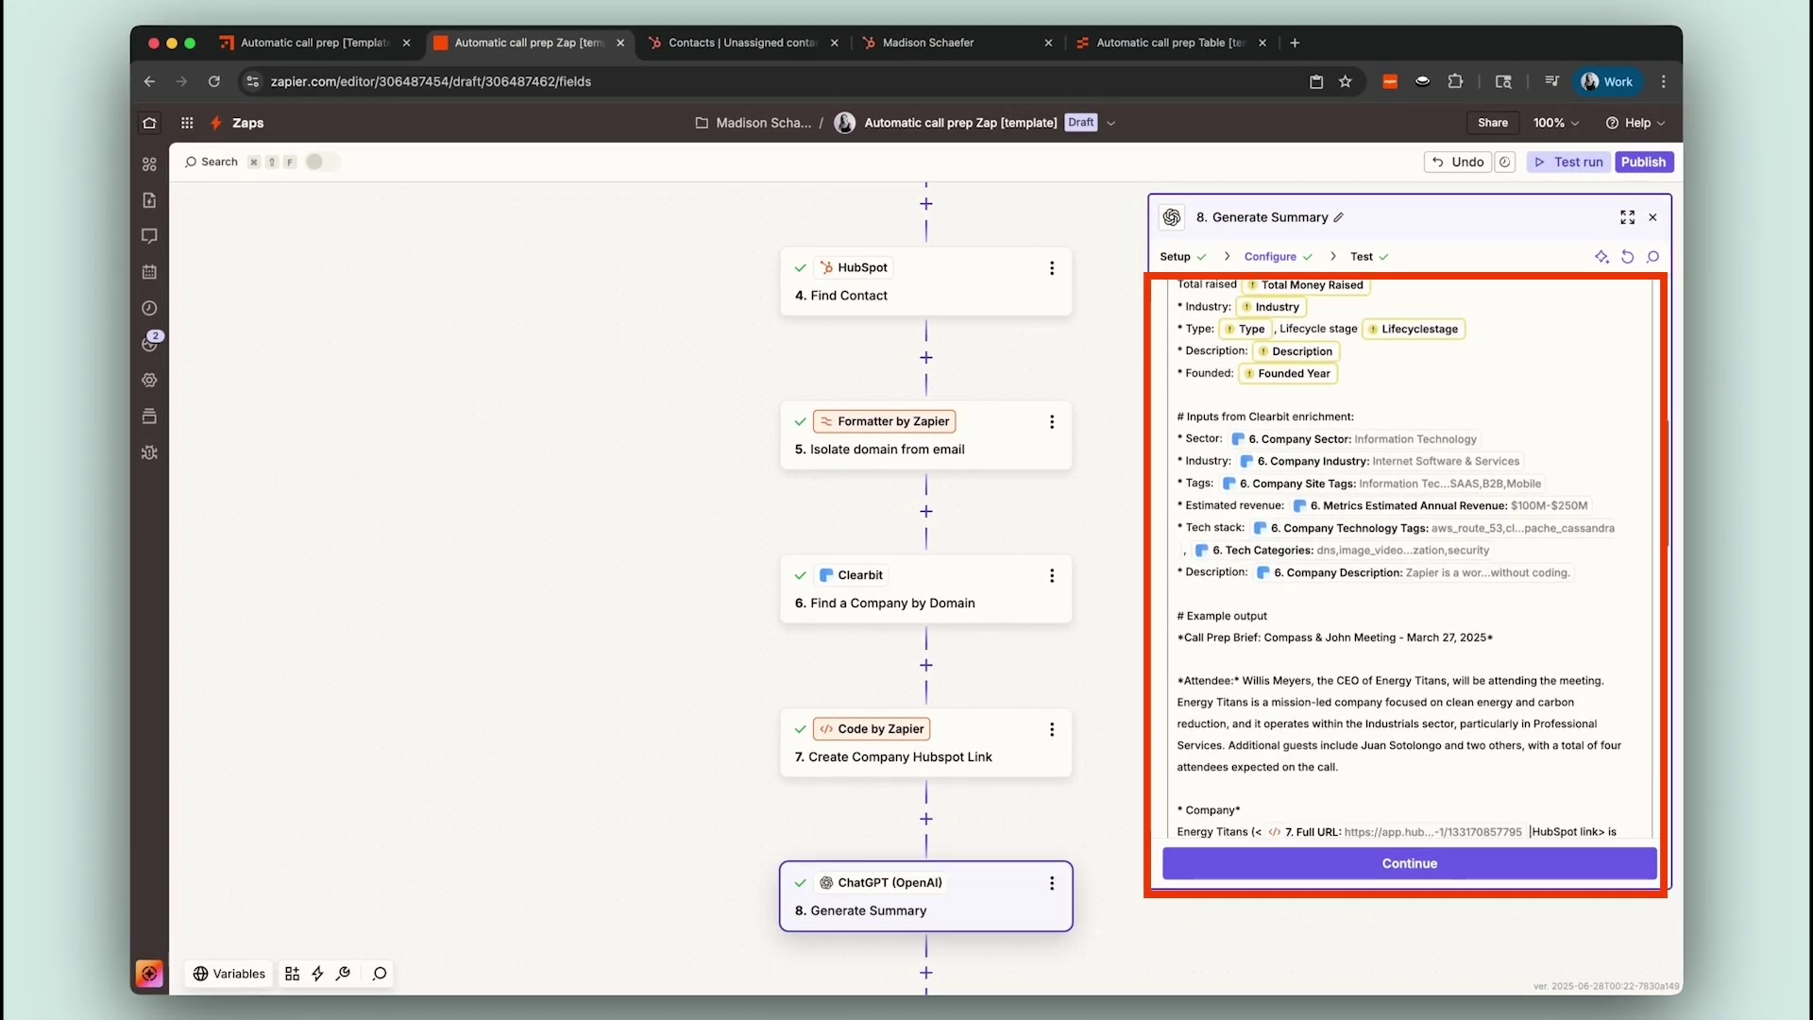
scroll(1619, 440, down, 5)
scroll(1620, 439, down, 1)
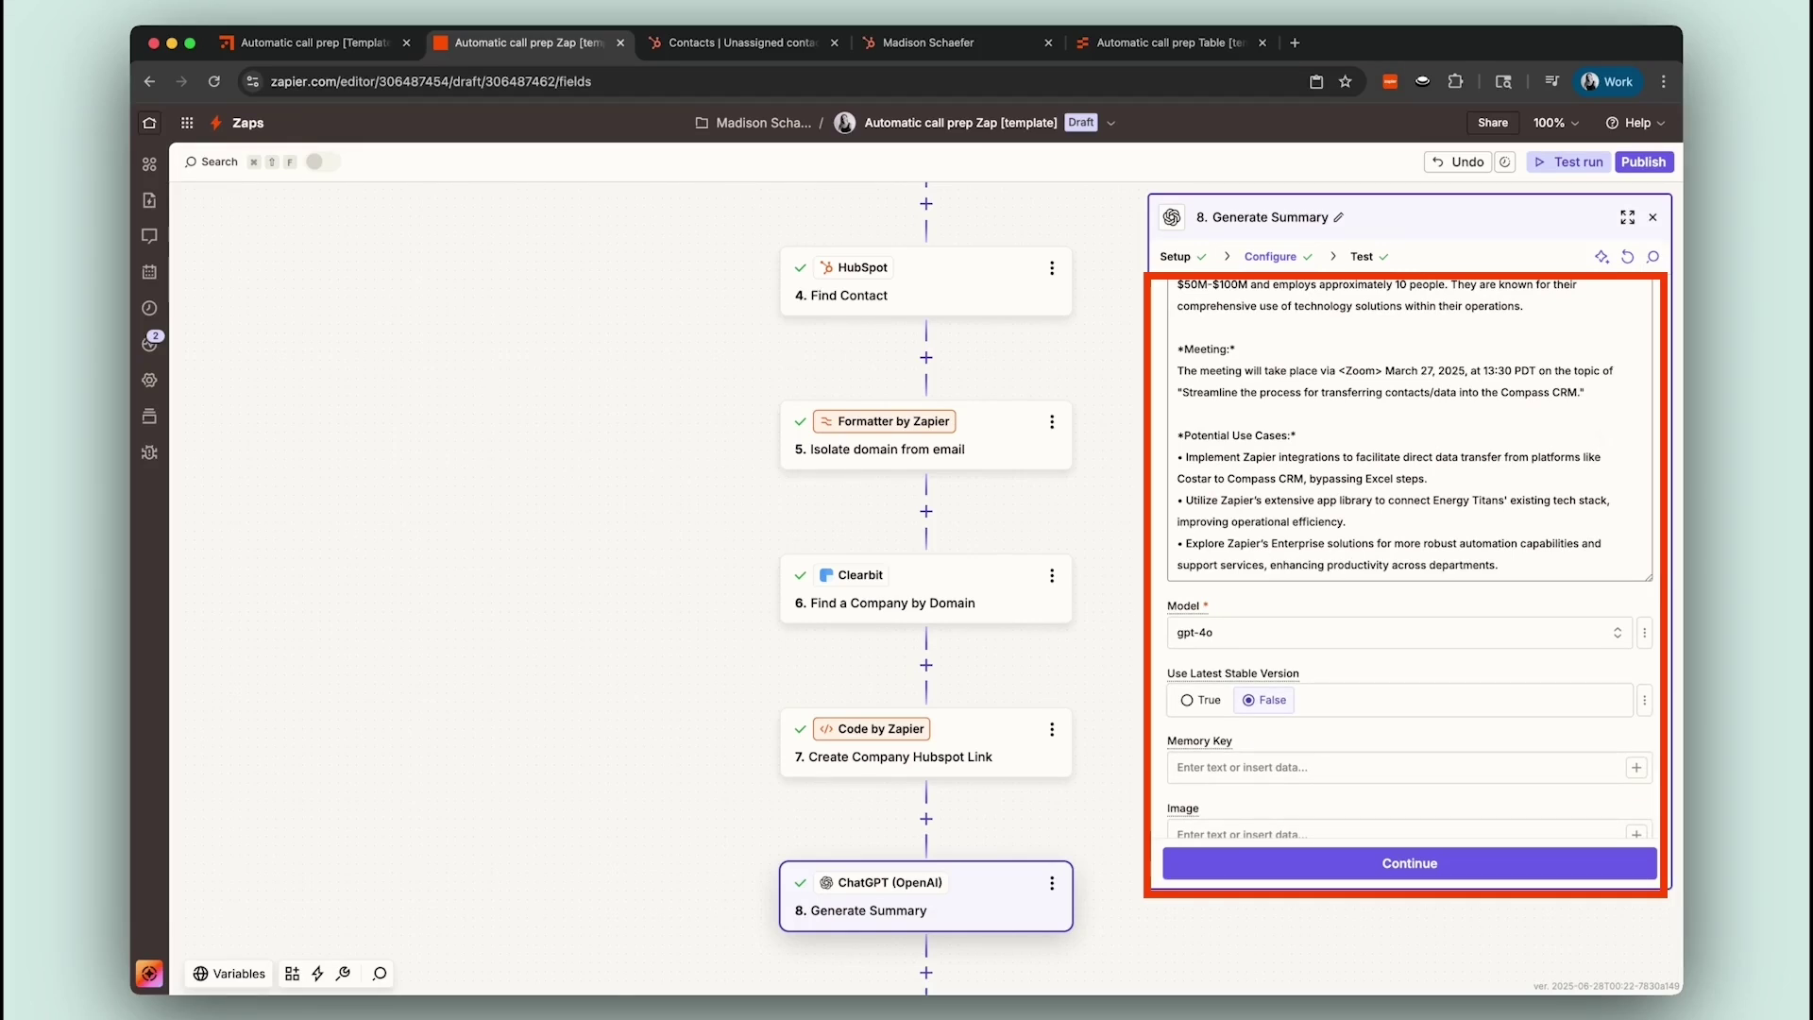
scroll(1619, 425, down, 2)
scroll(1619, 434, down, 3)
scroll(1620, 439, down, 1)
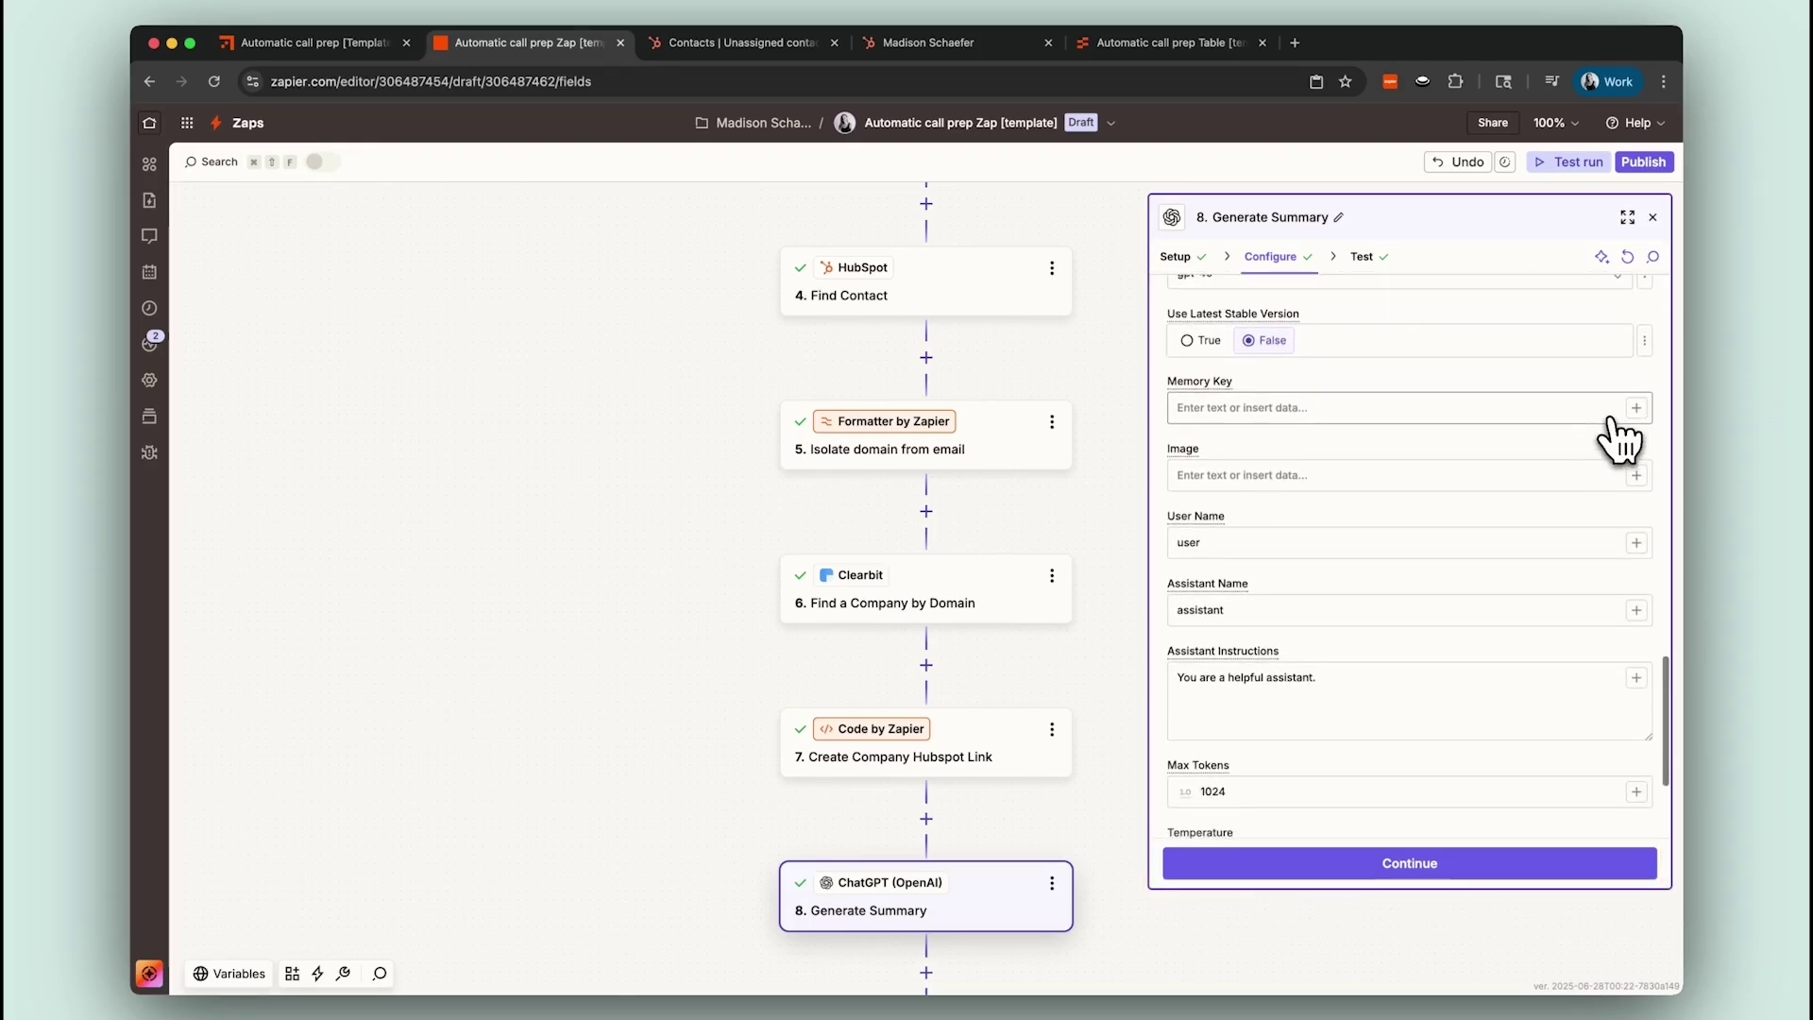
scroll(1621, 439, down, 2)
scroll(1620, 437, down, 1)
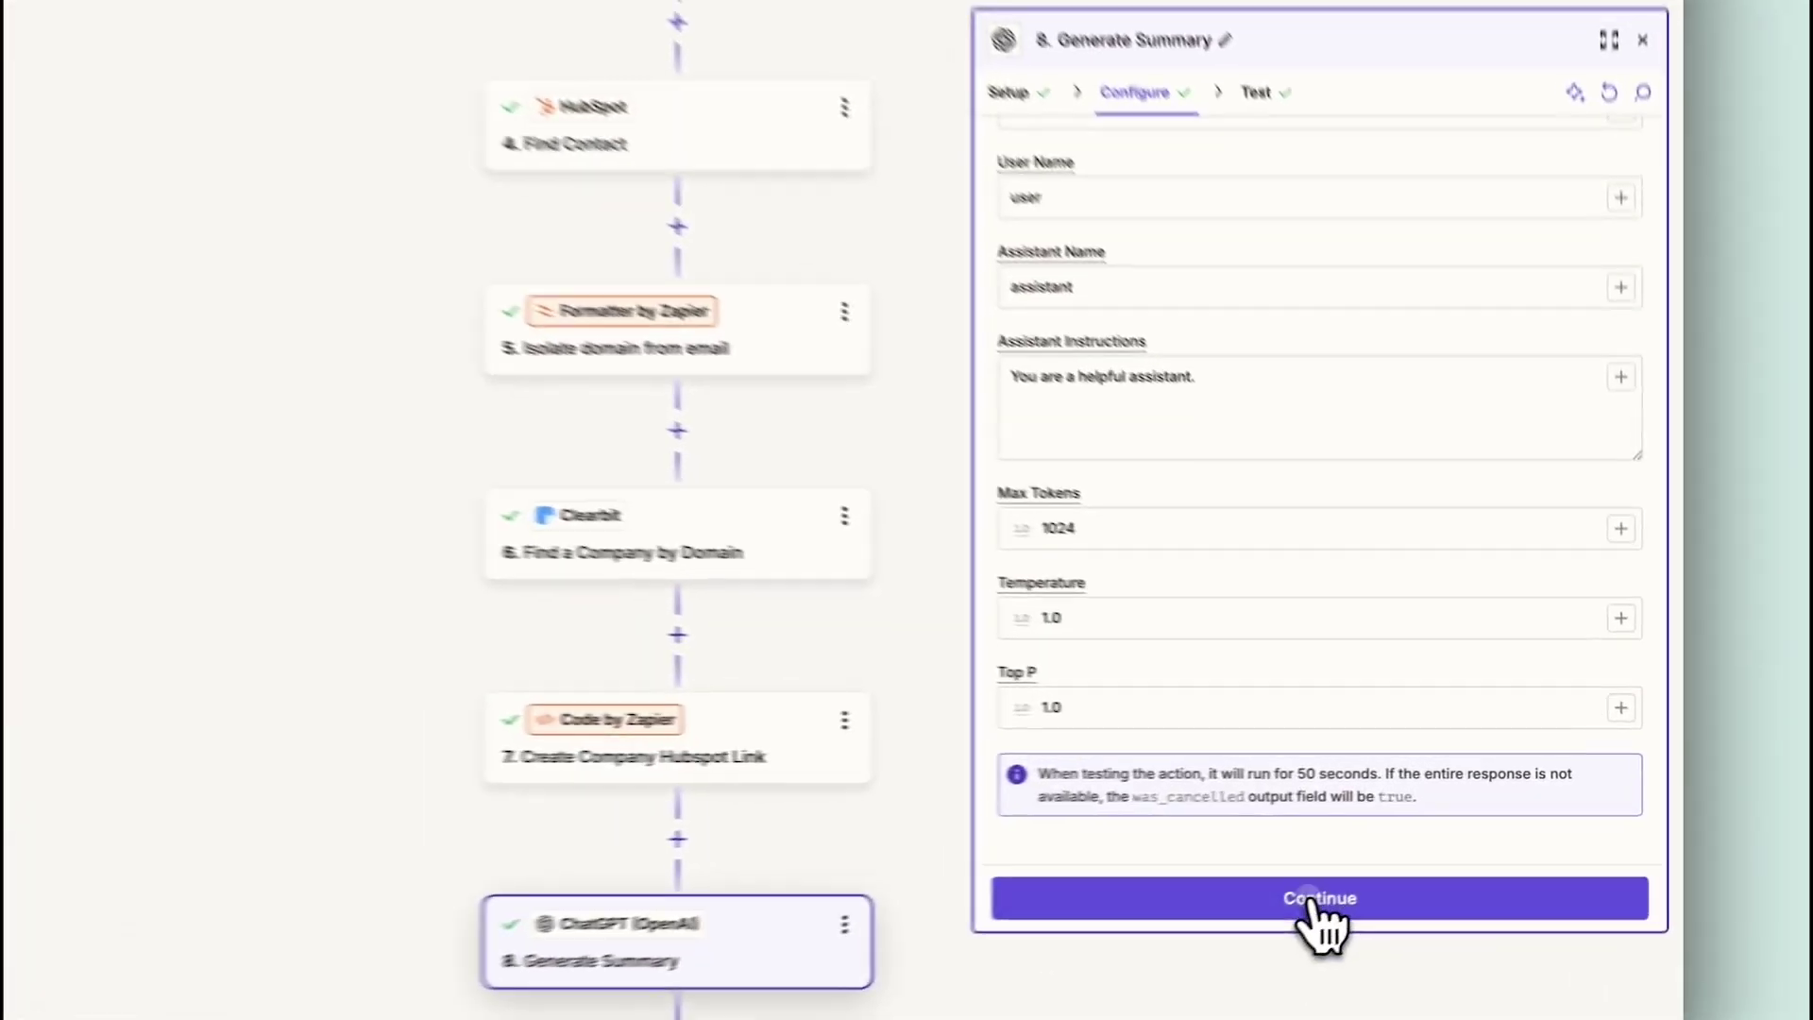
click(1314, 900)
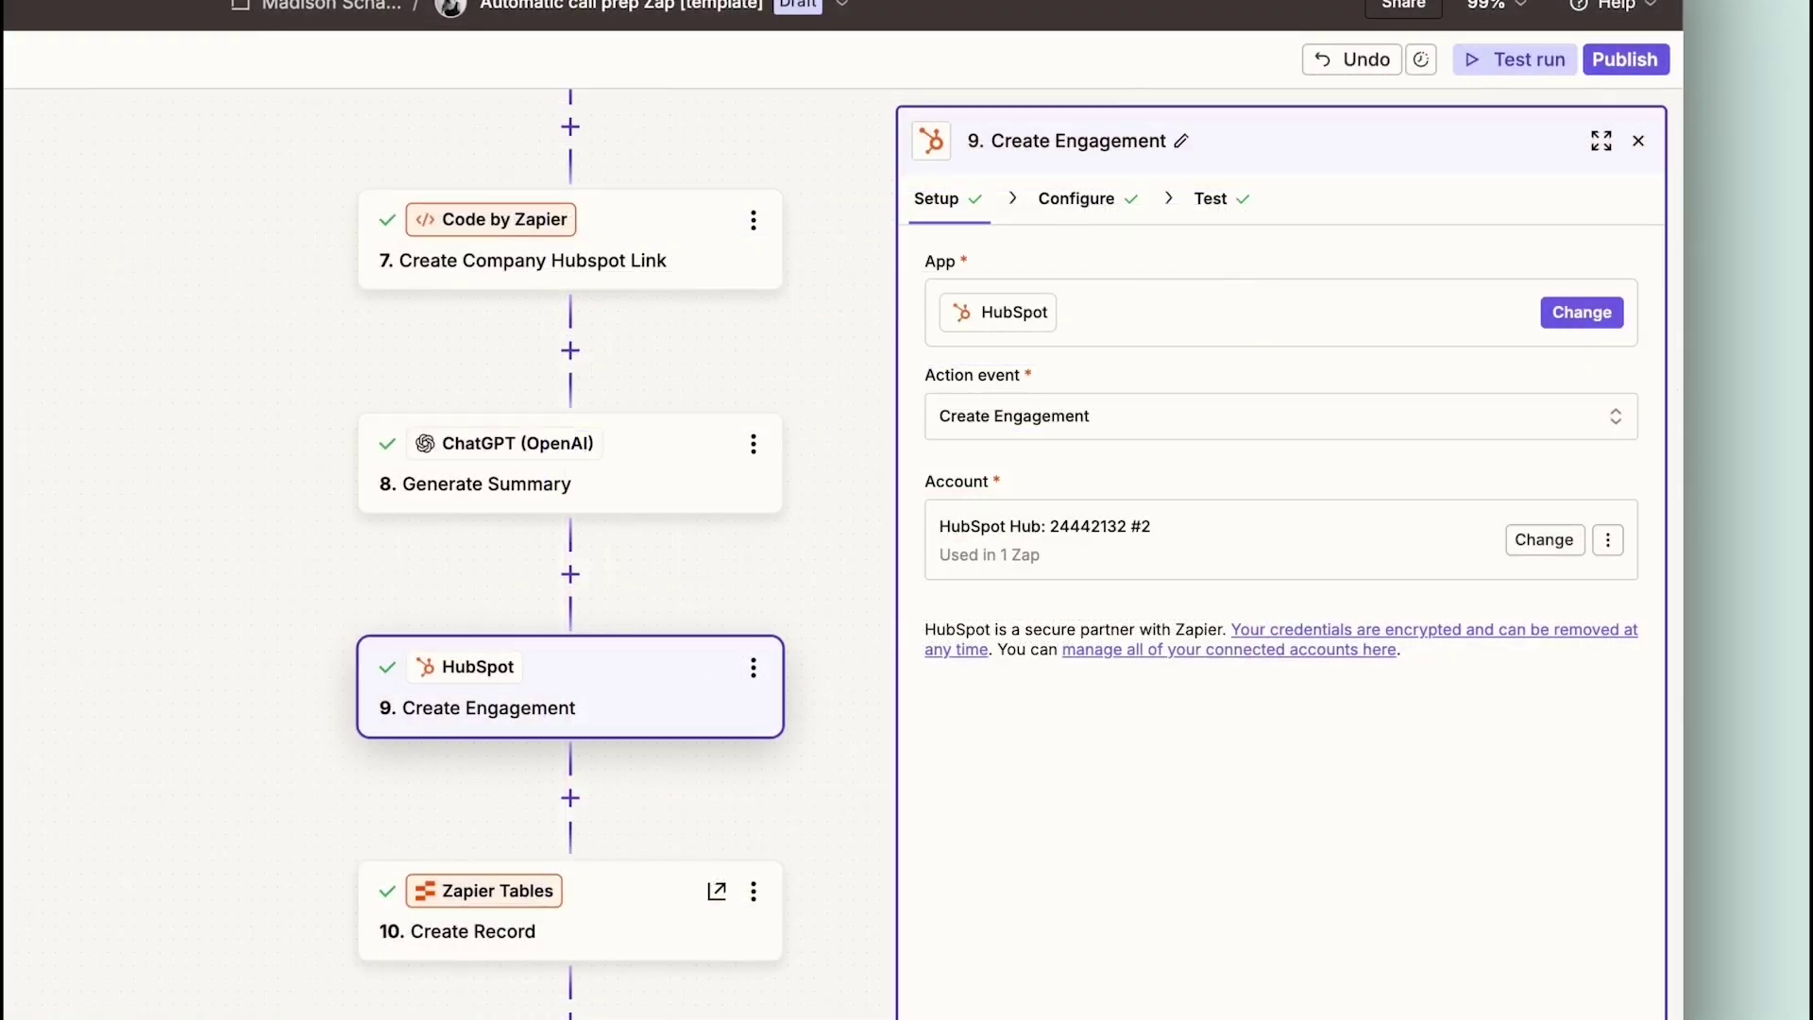
Review the HubSpot Create Engagement and Create Record steps and the call prep table record.
click(1103, 206)
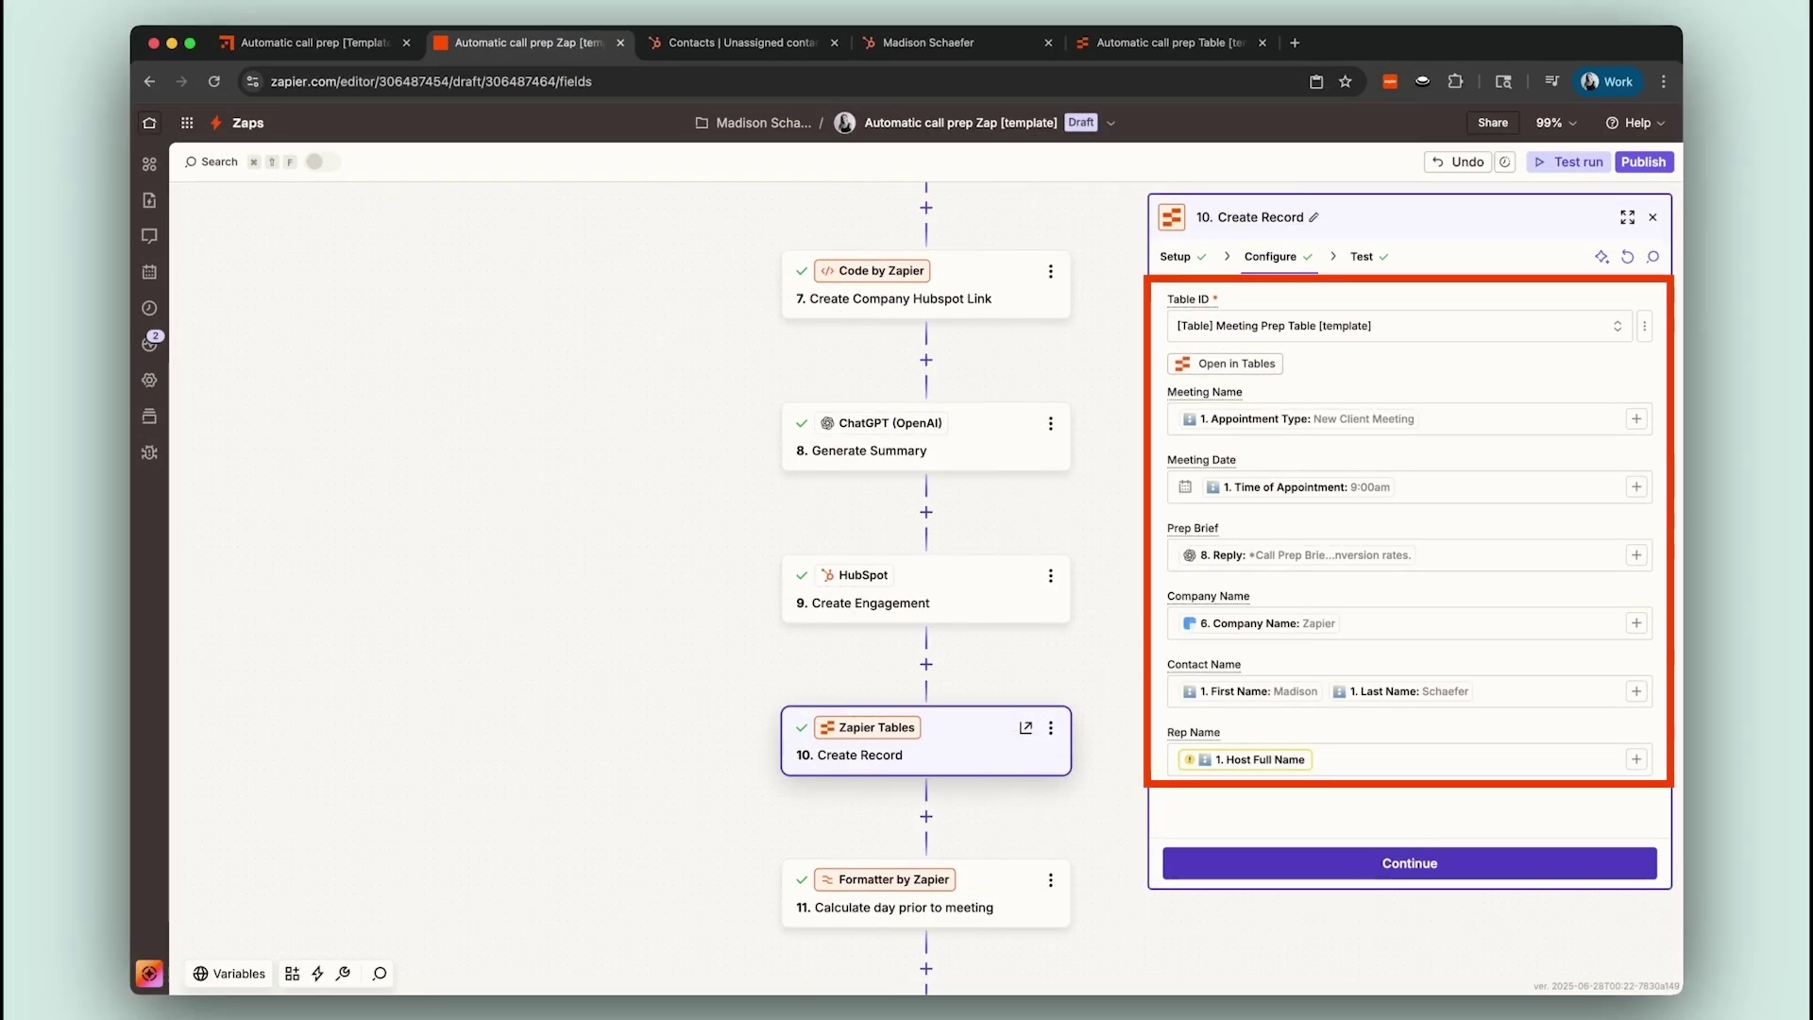
click(1514, 863)
click(1152, 53)
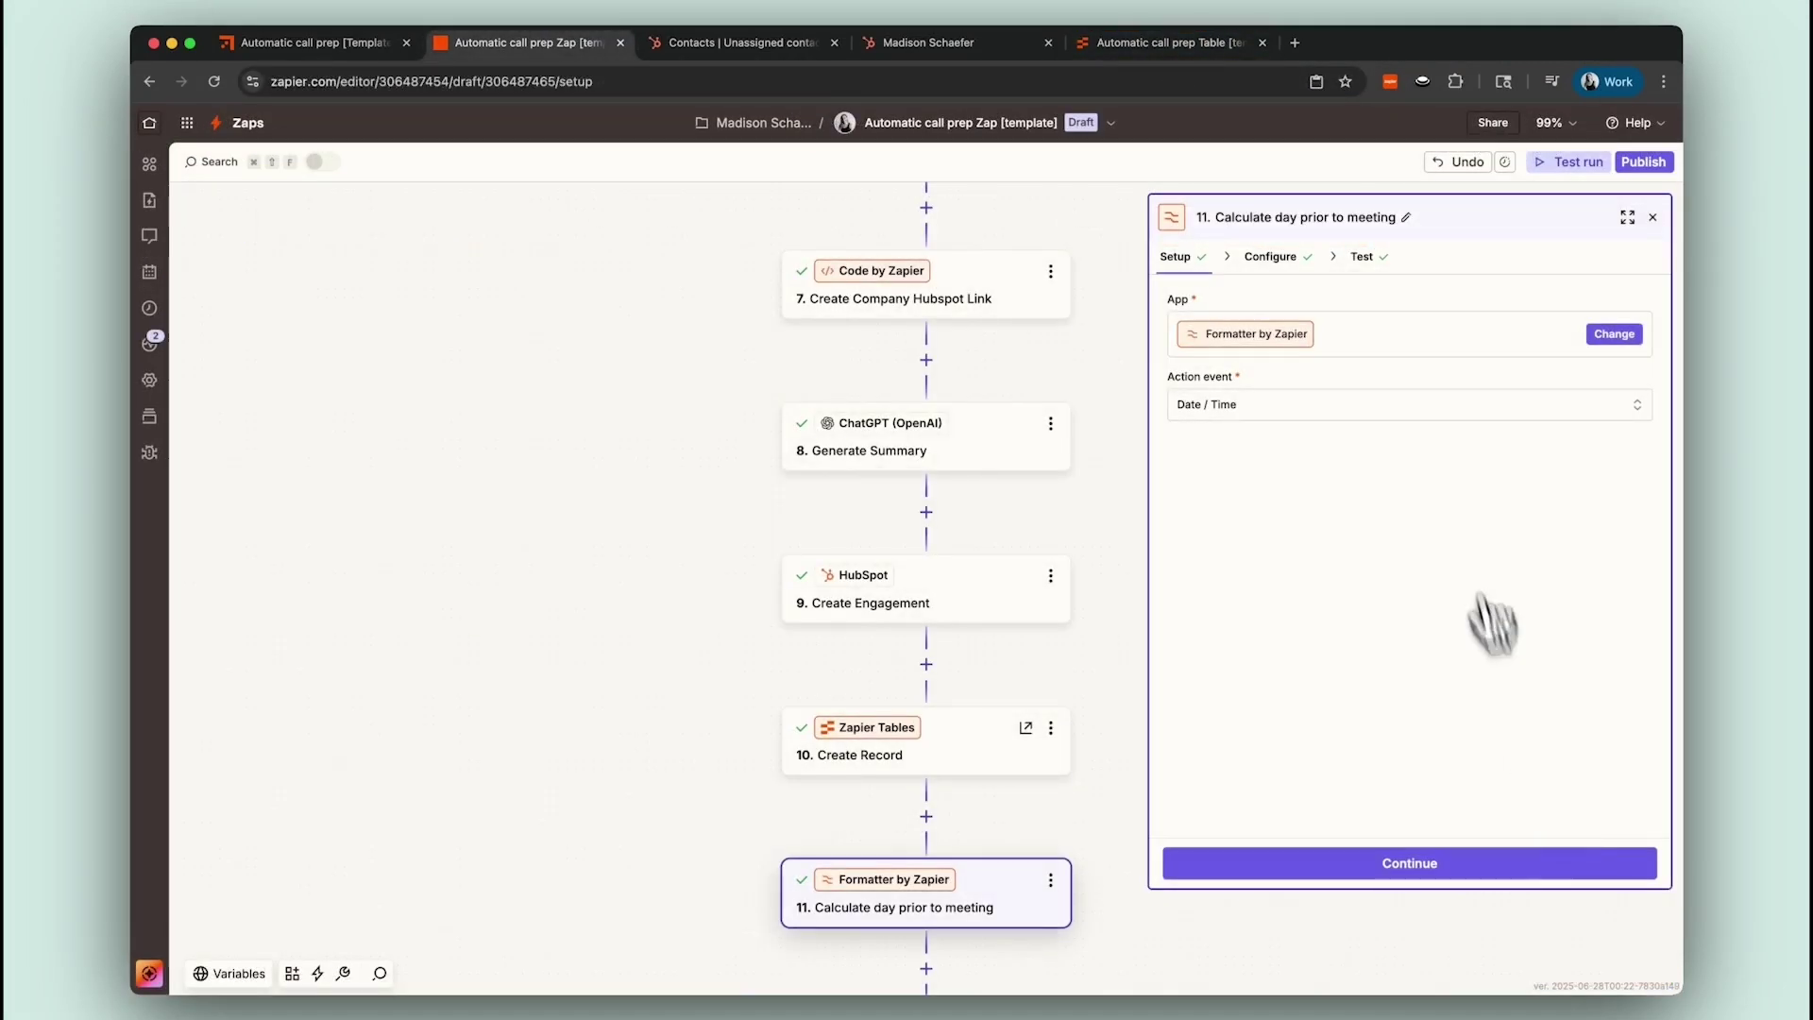
Check the day-before meeting date, delay release time, and Slack direct message fields.
click(1272, 256)
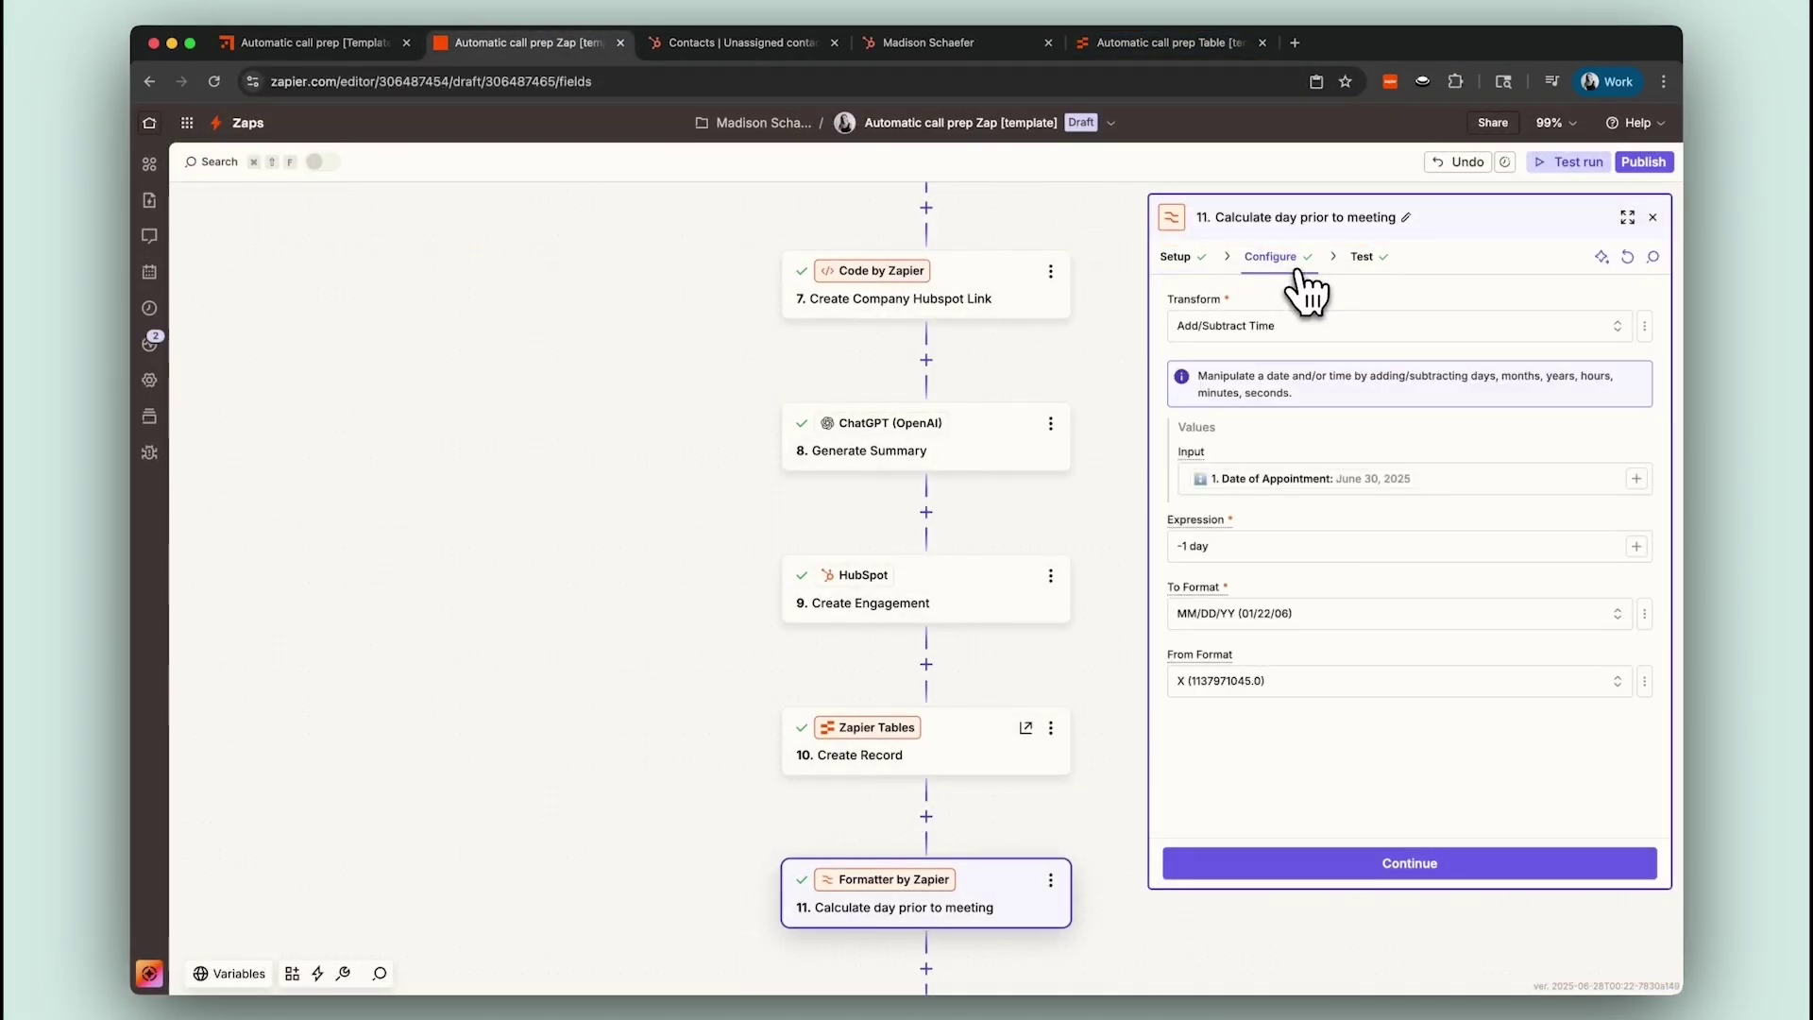
click(1362, 258)
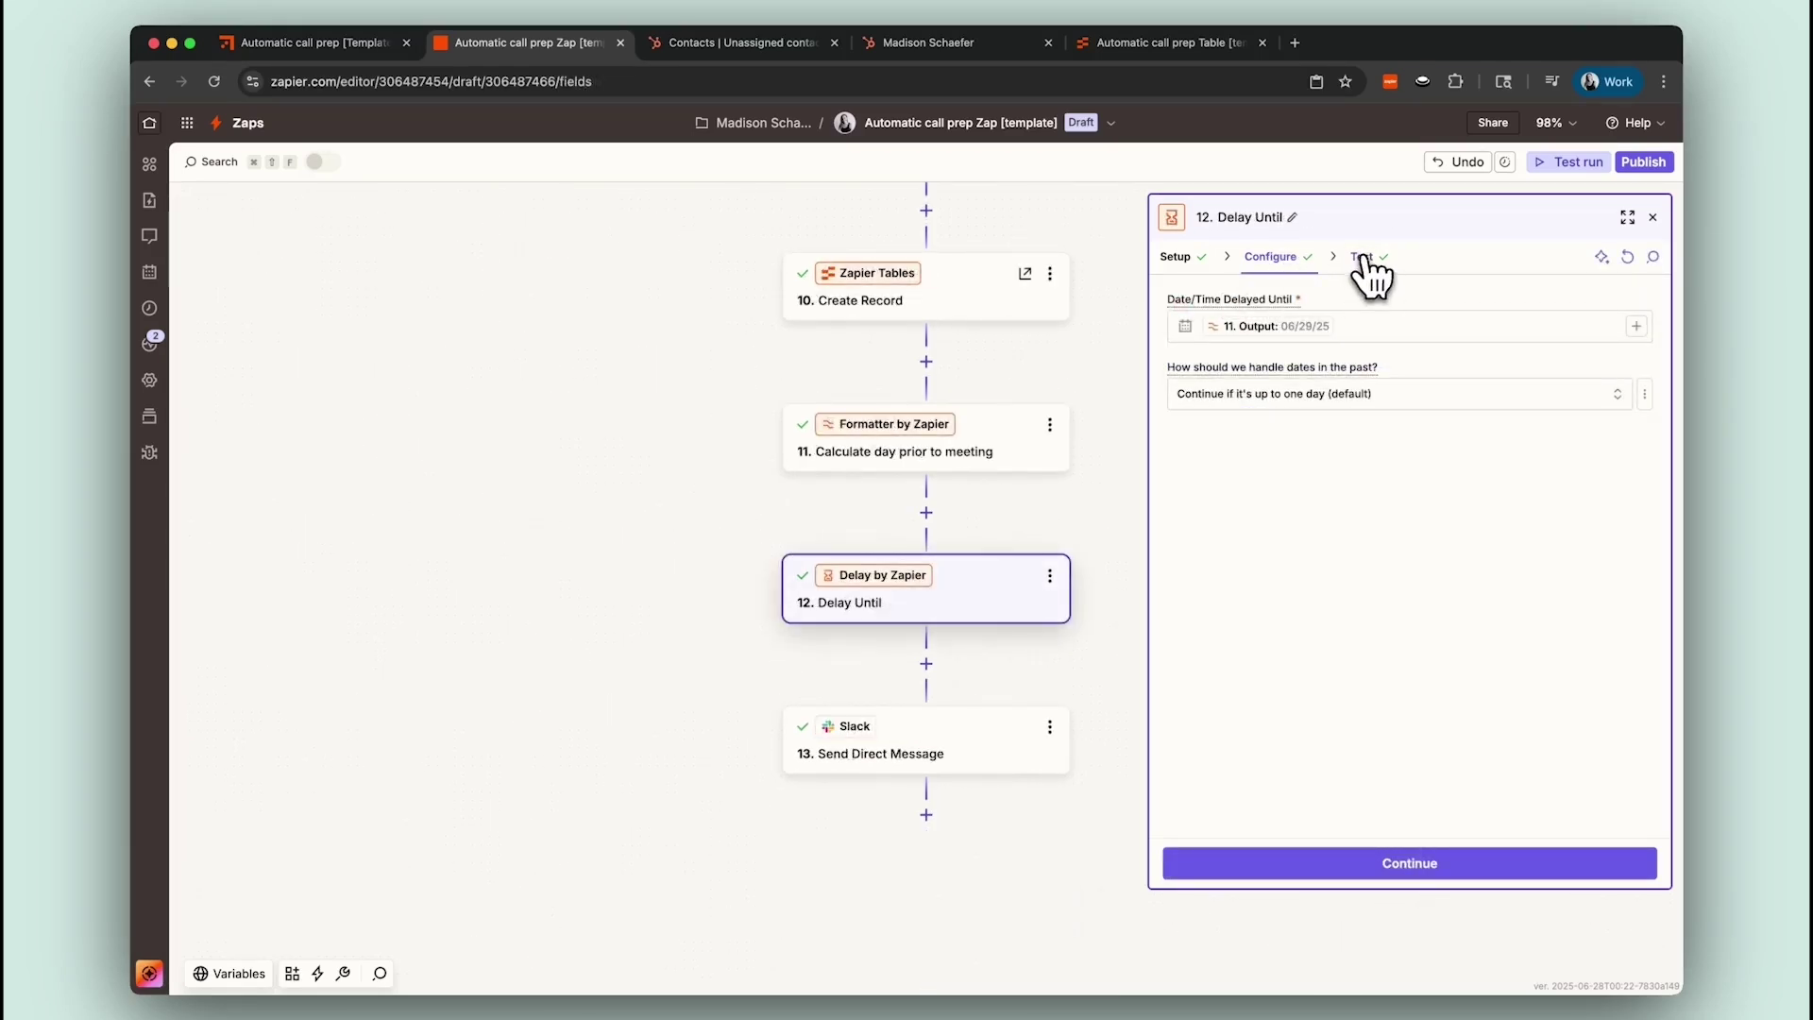
click(1362, 258)
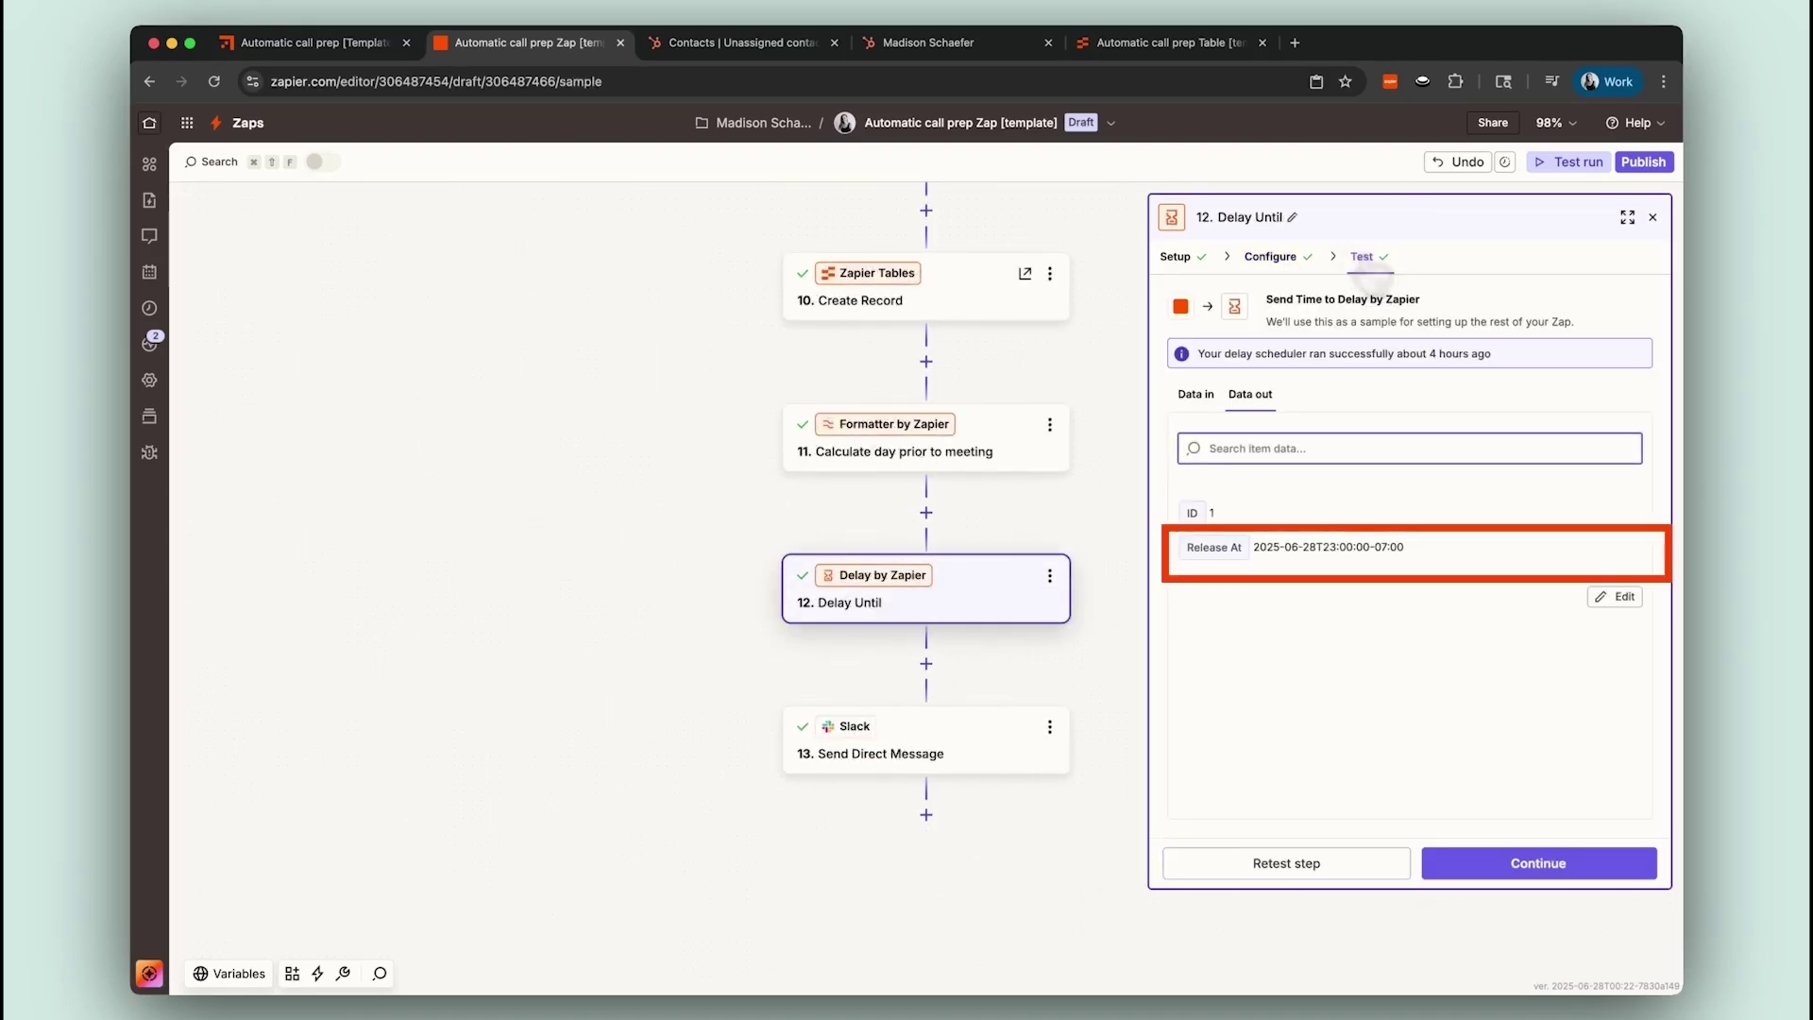
click(1498, 861)
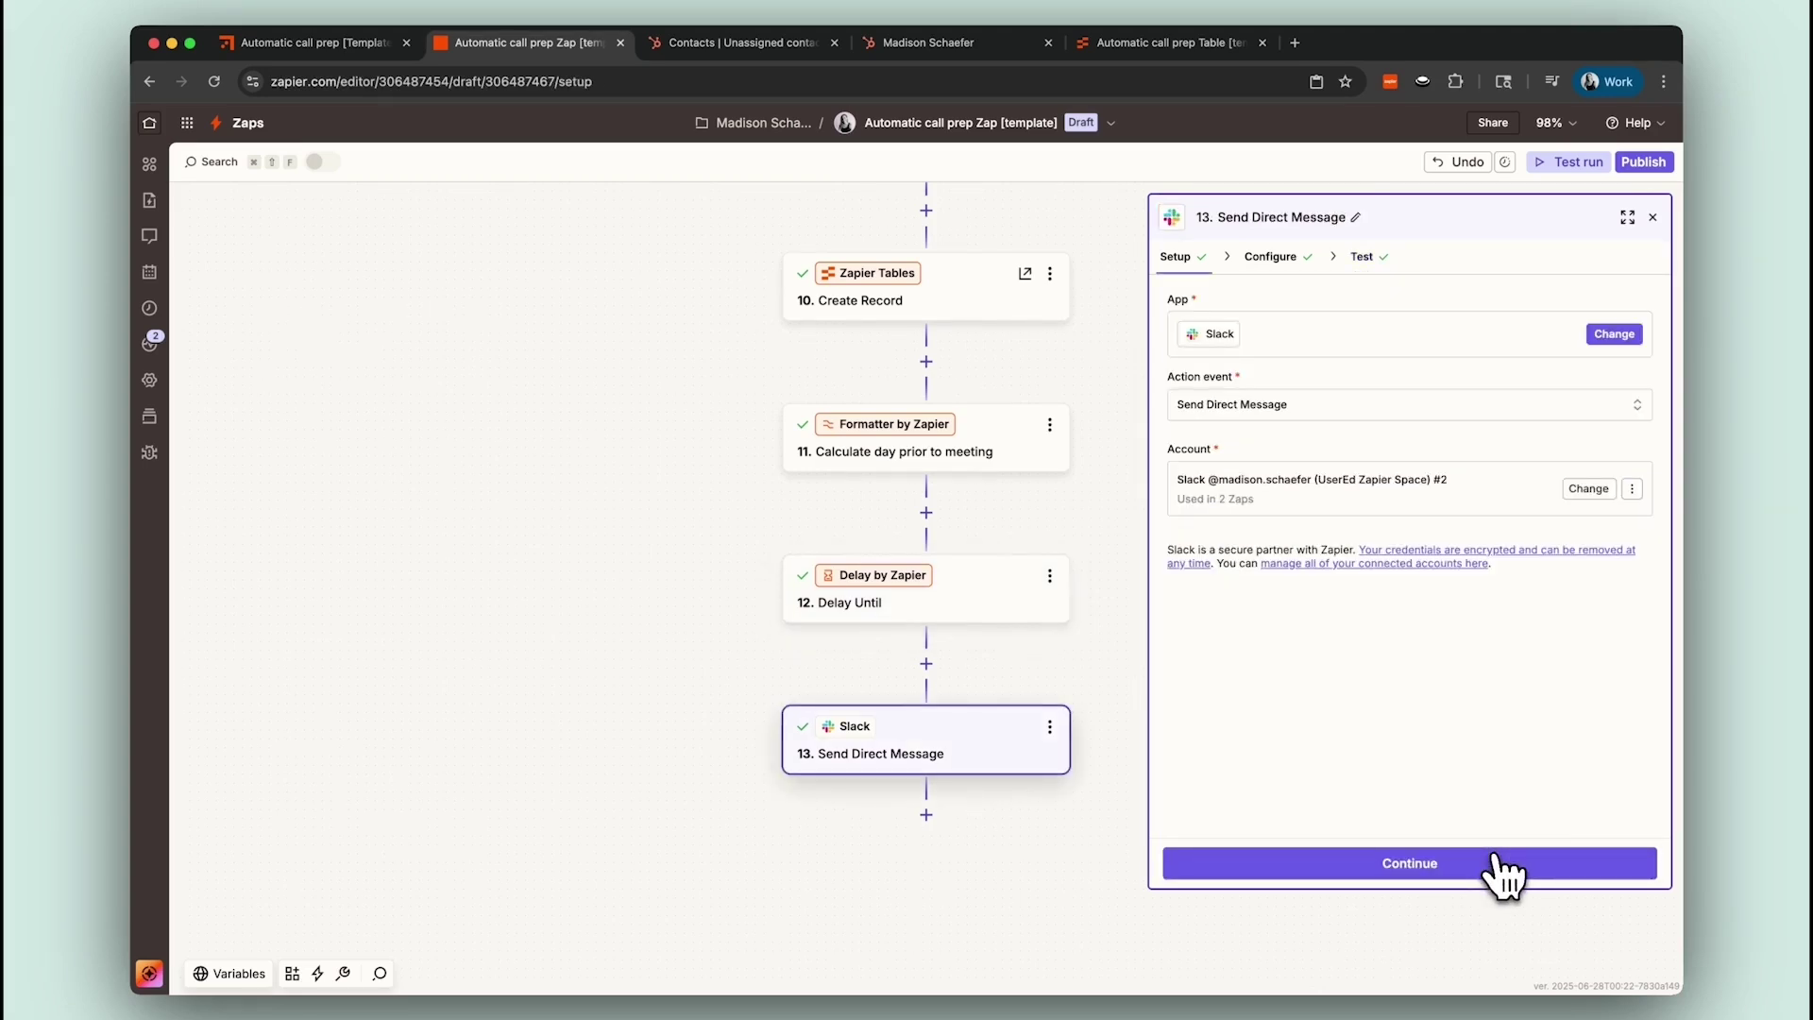
click(1299, 262)
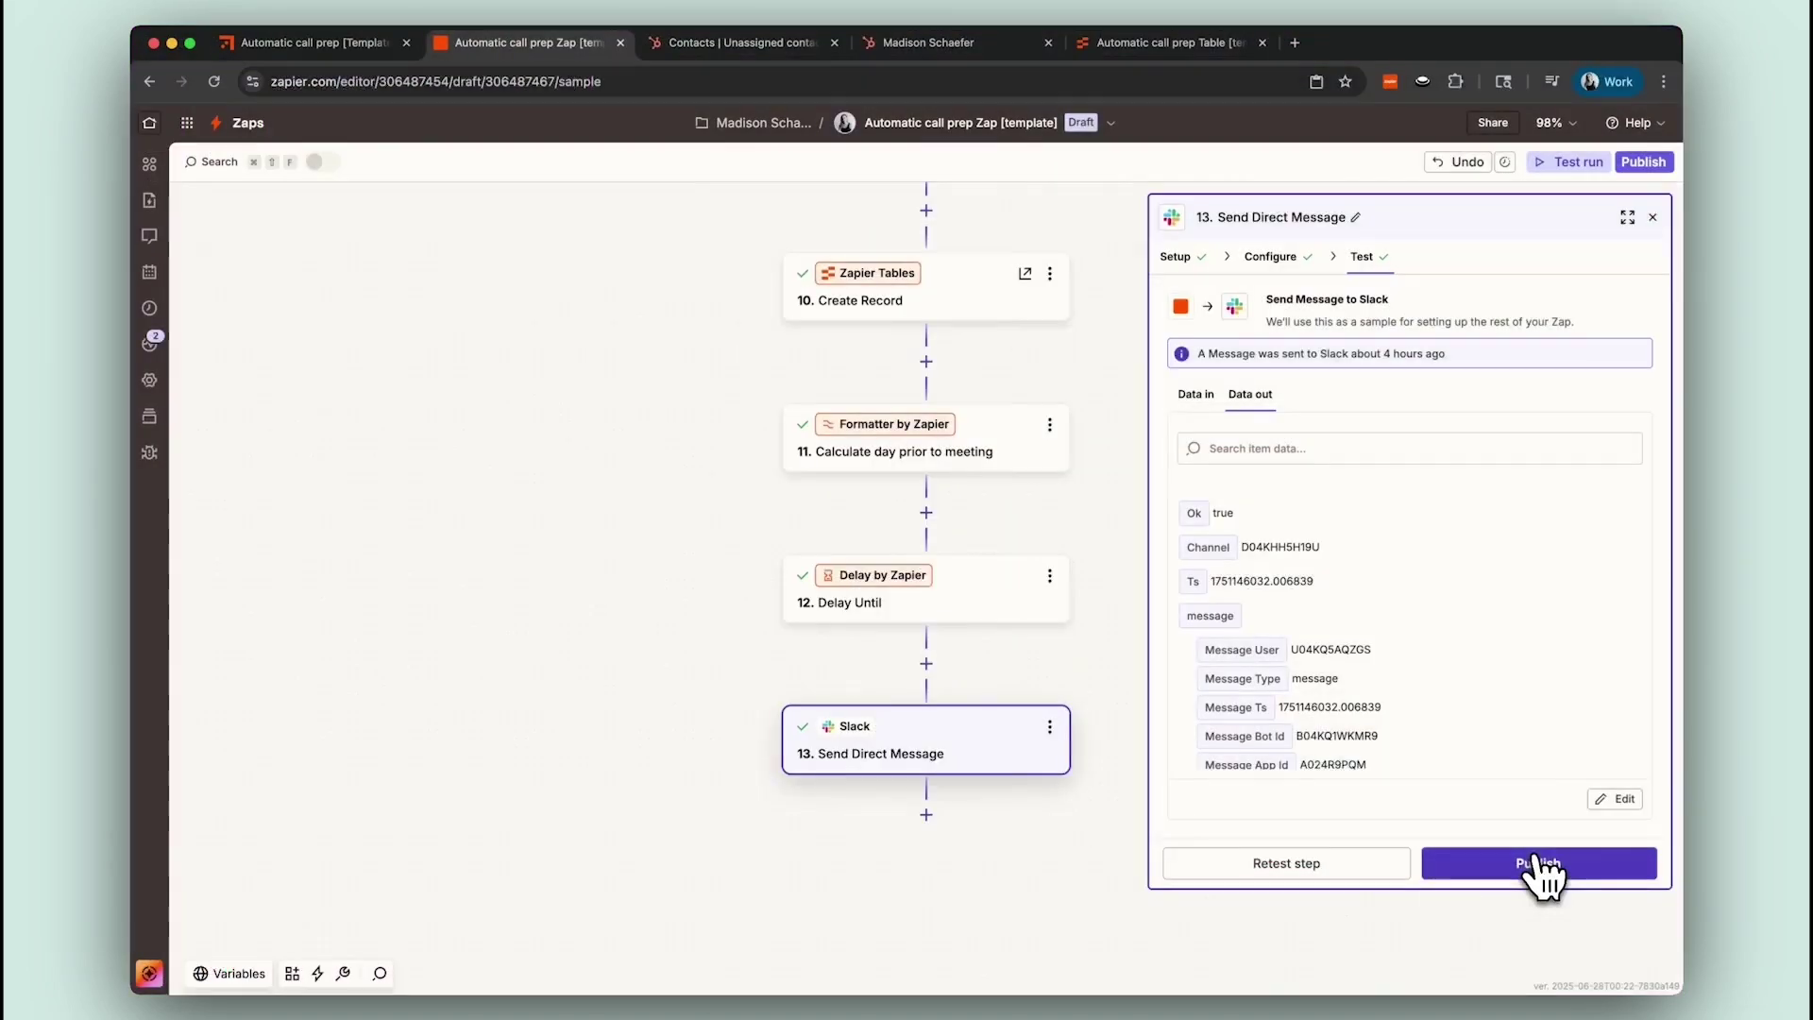
Publish the Automatic call prep Zap live as v1 and close the Send Direct Message panel.
click(1537, 862)
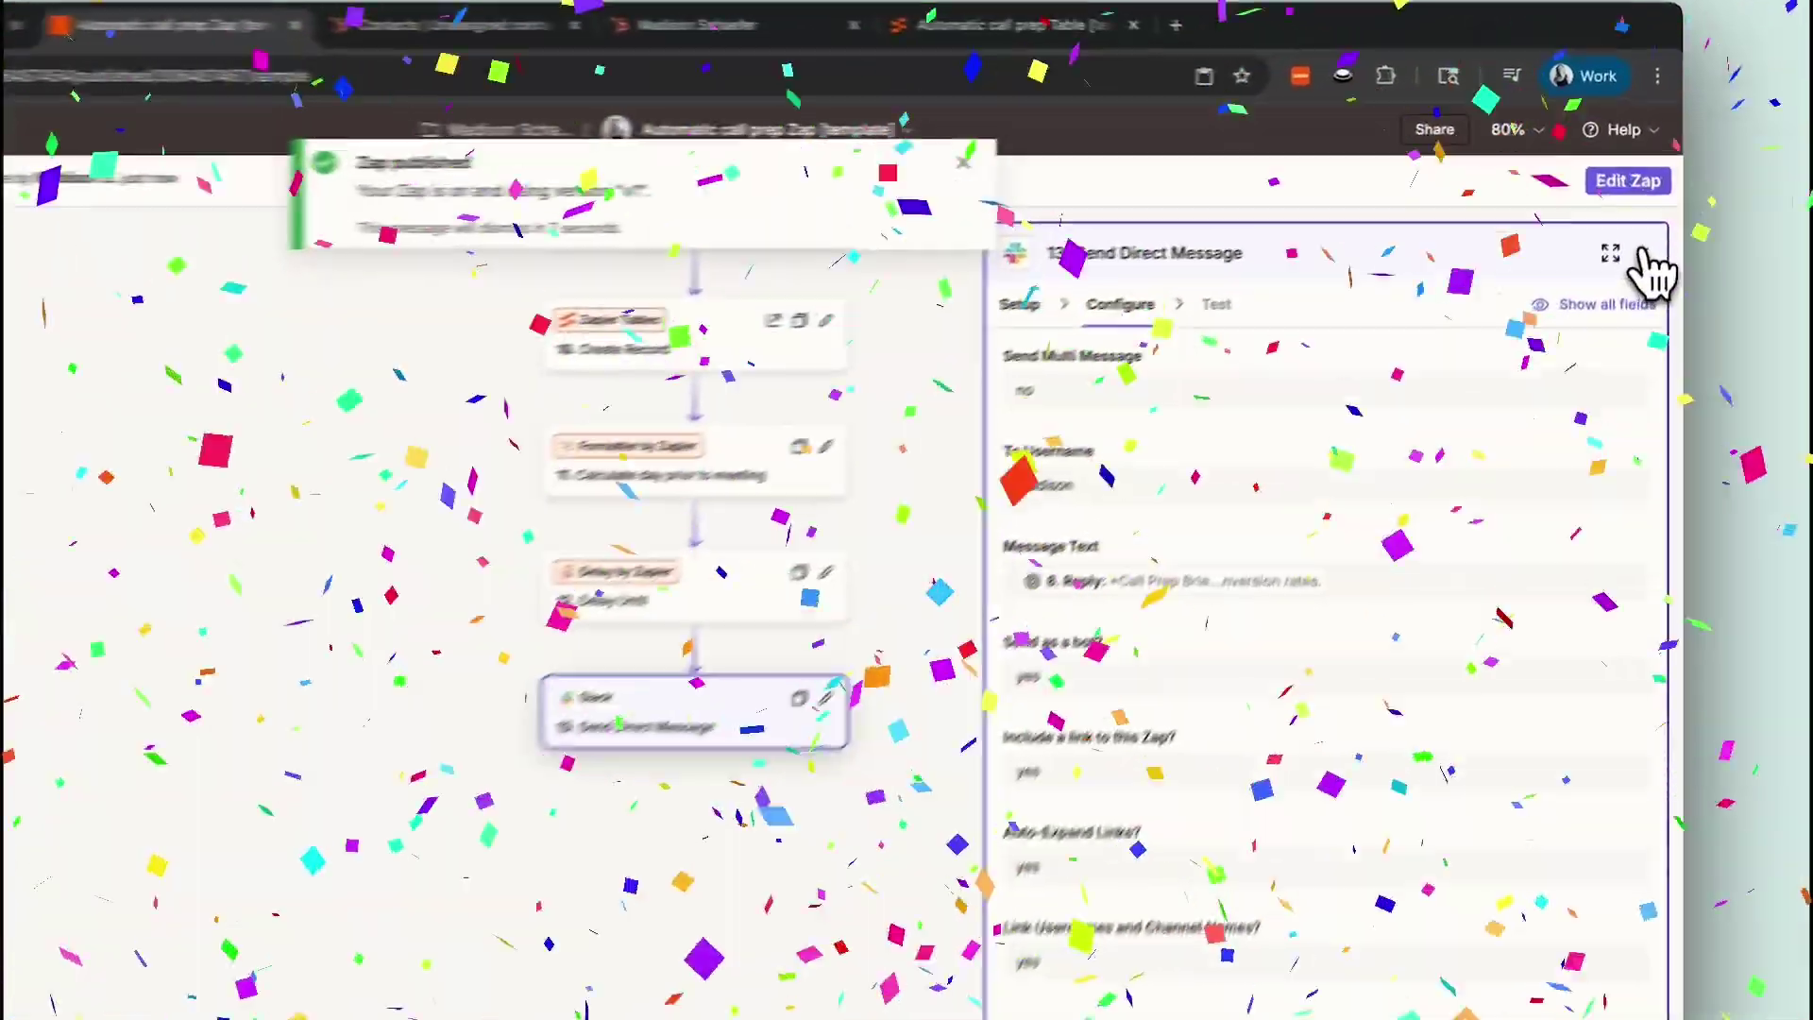
click(1652, 217)
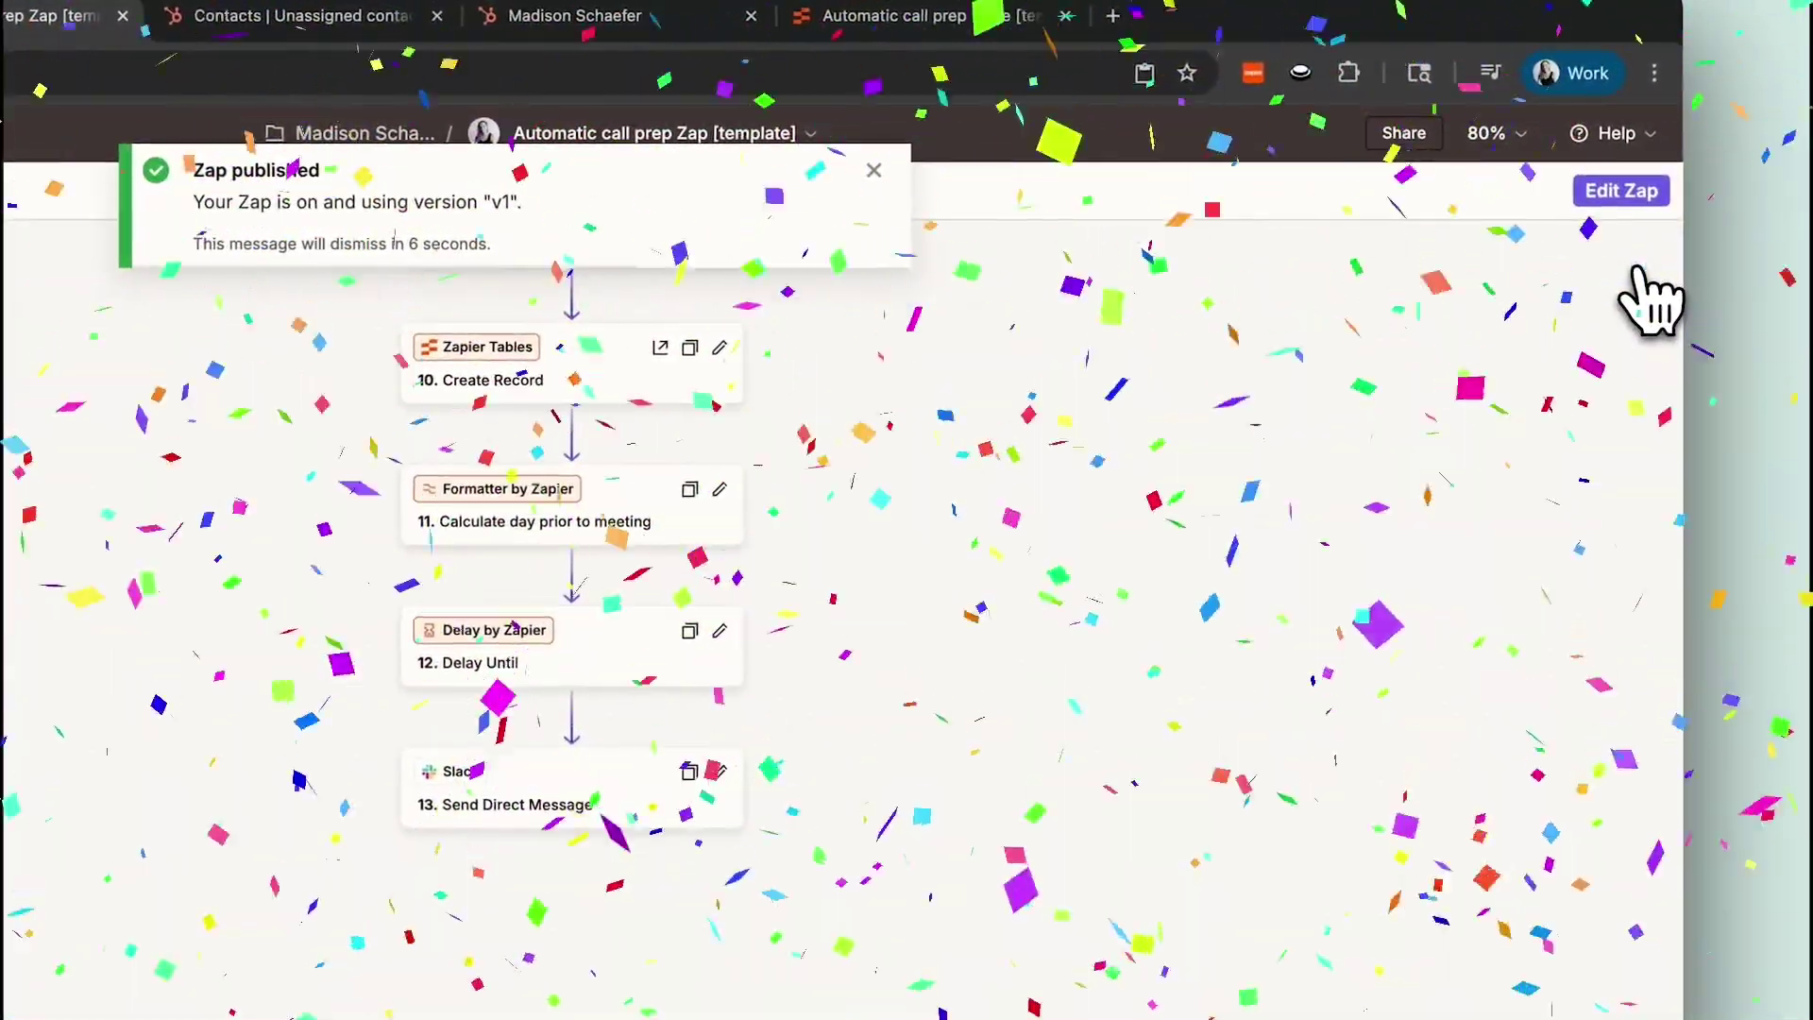
click(1497, 137)
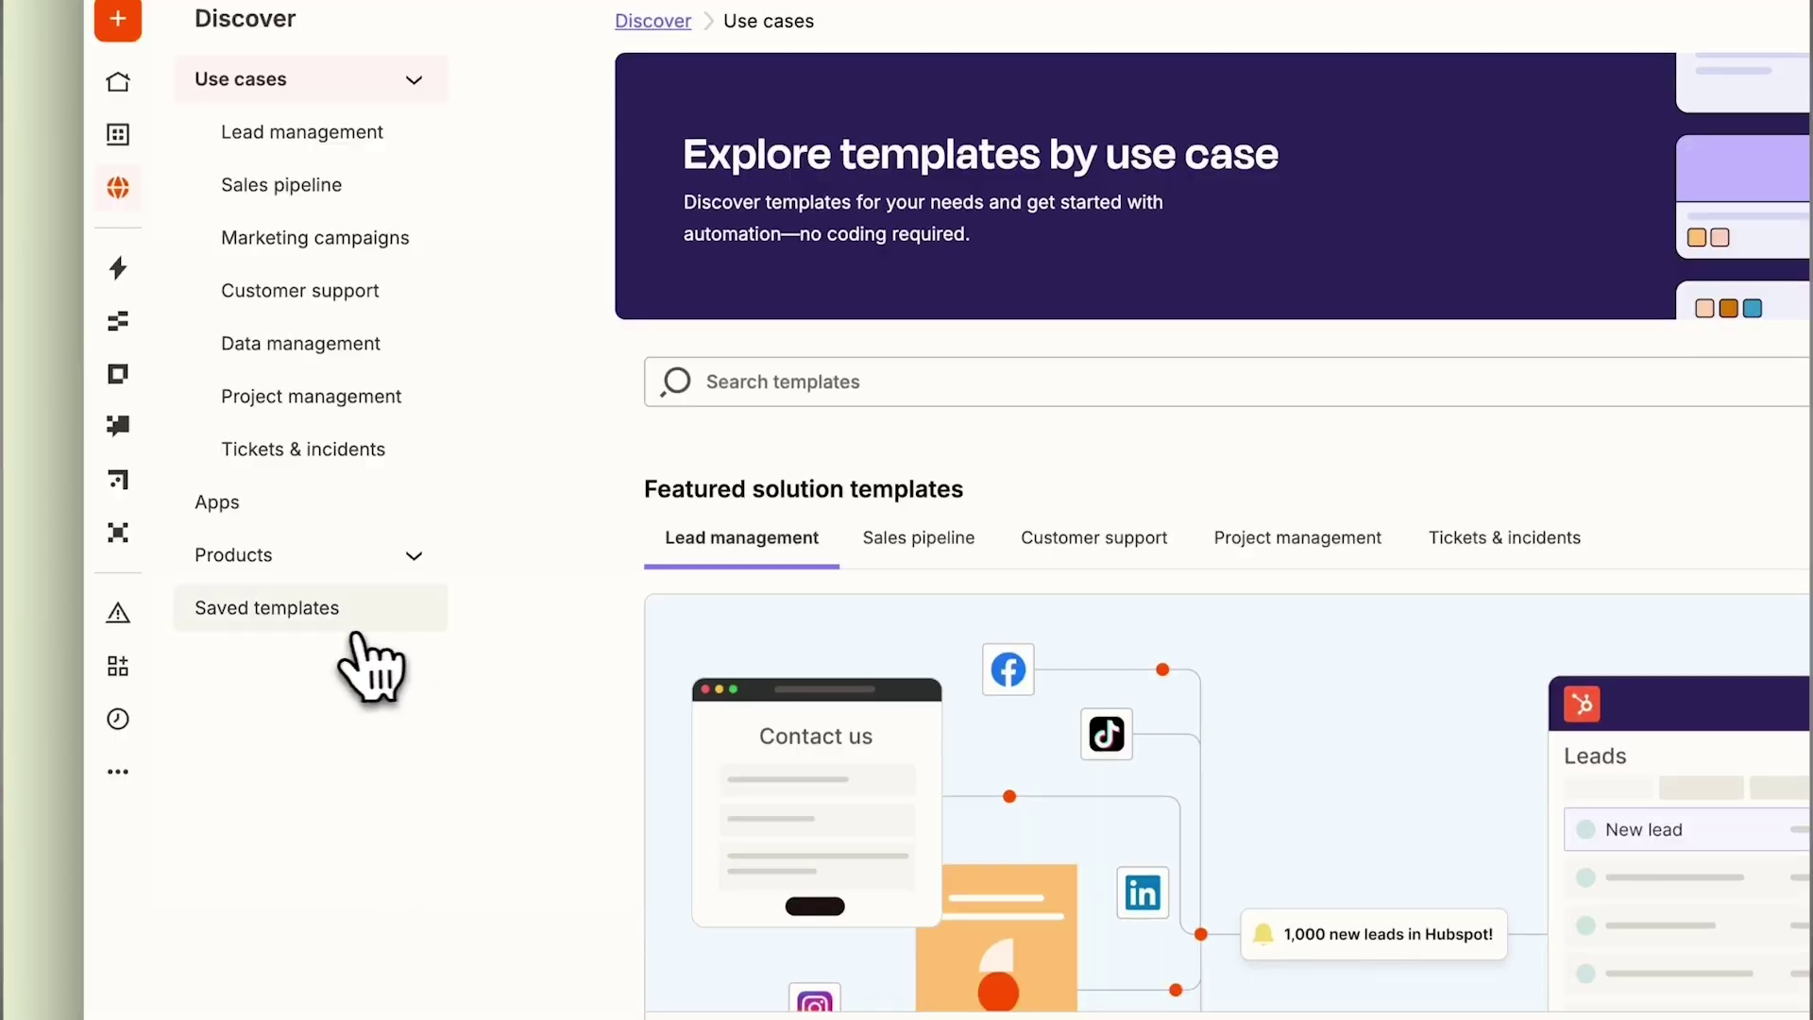
From Saved templates, open the HubSpot to Slack closed-won updates template's full details.
click(312, 610)
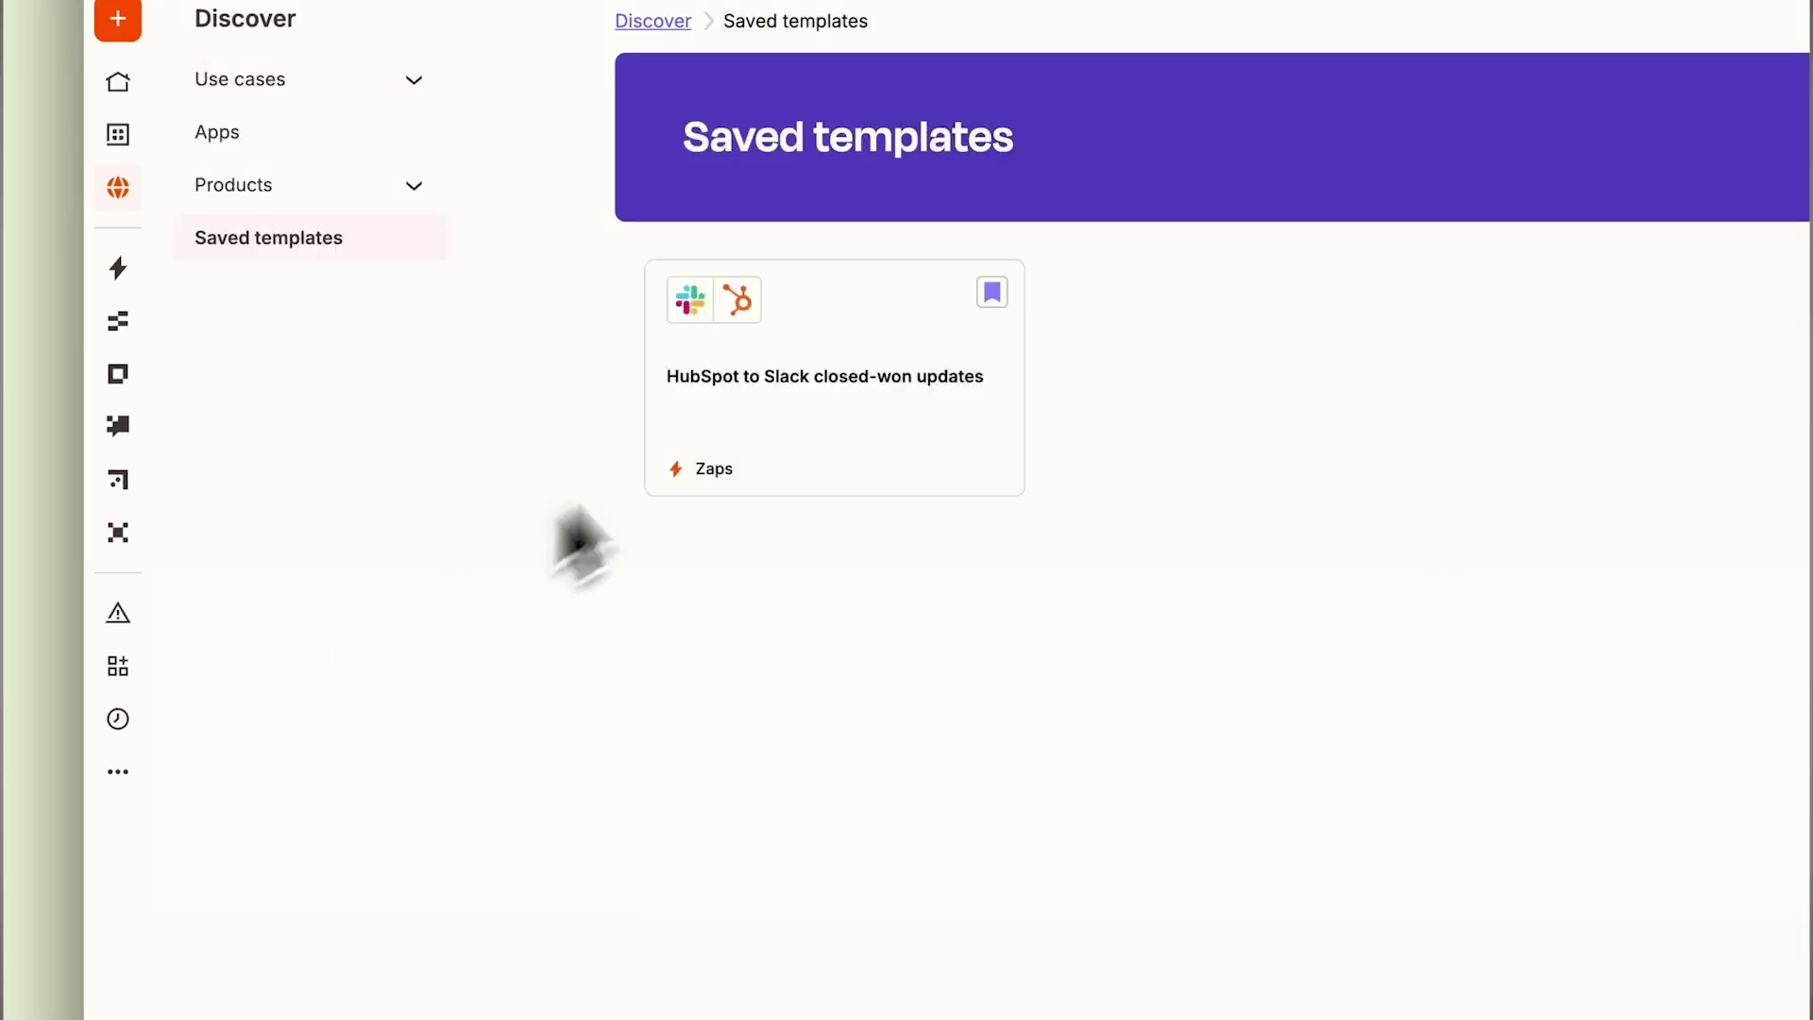
click(761, 421)
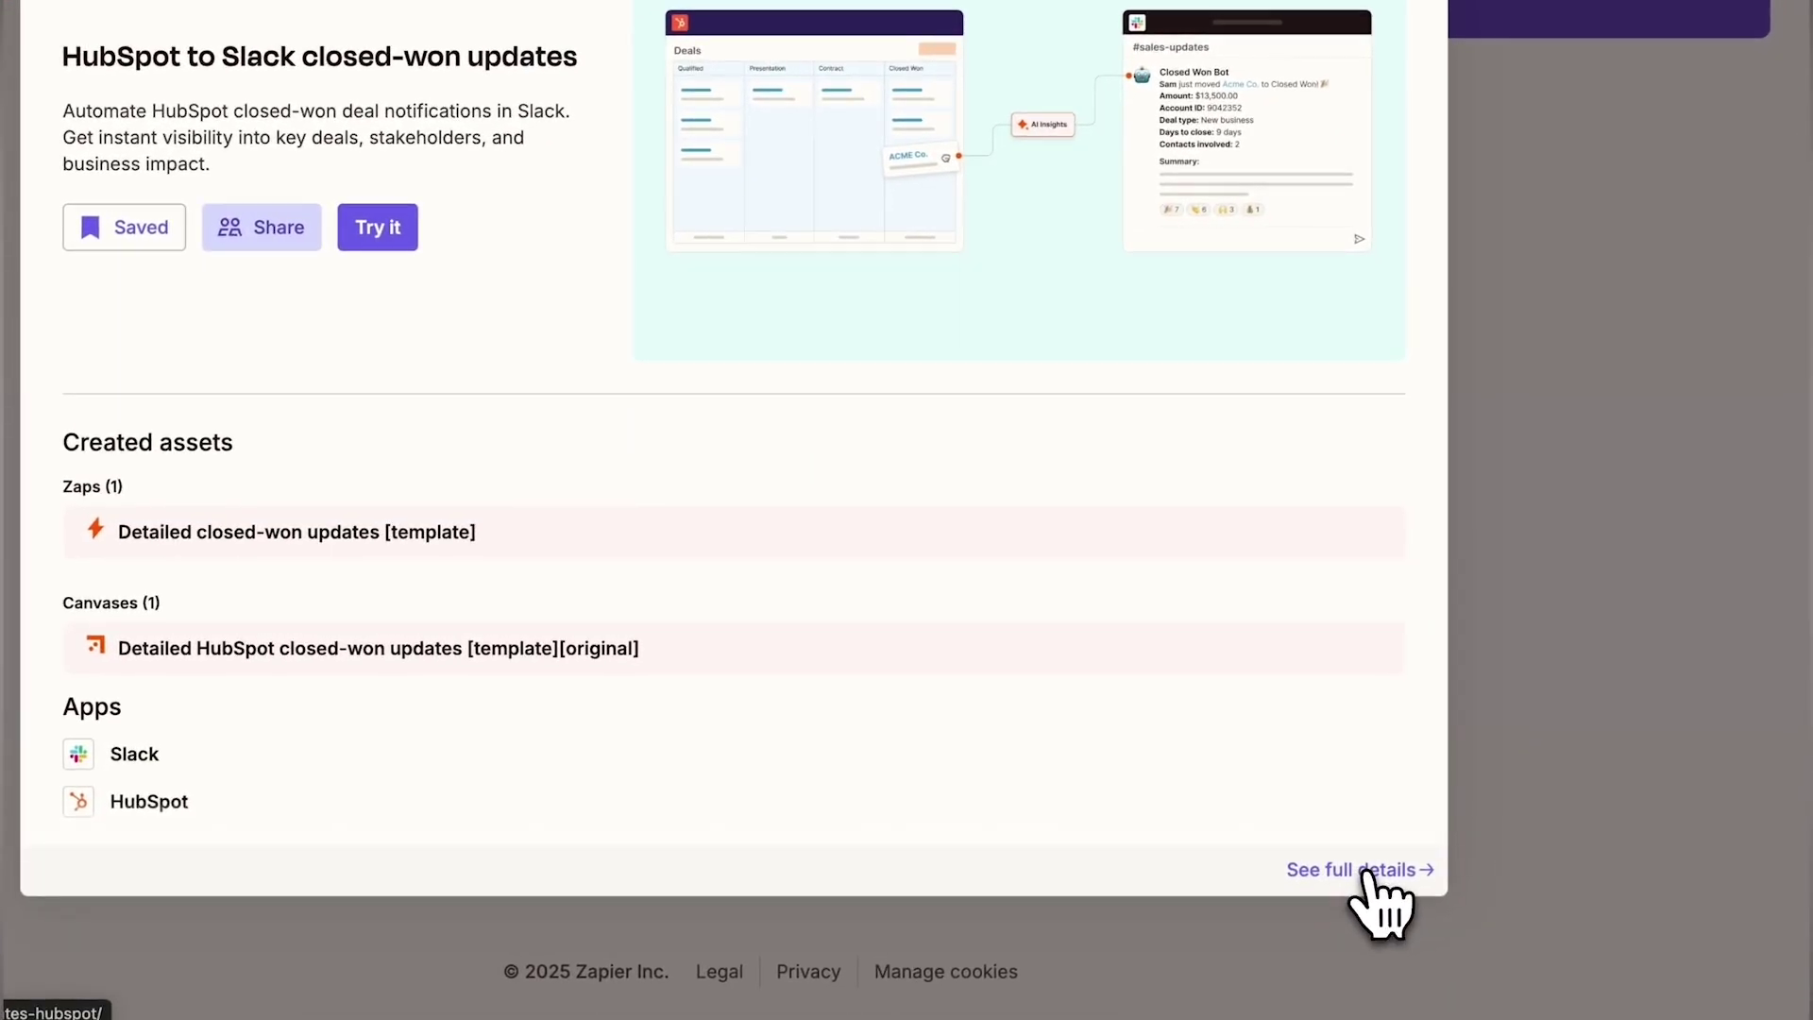
click(1367, 873)
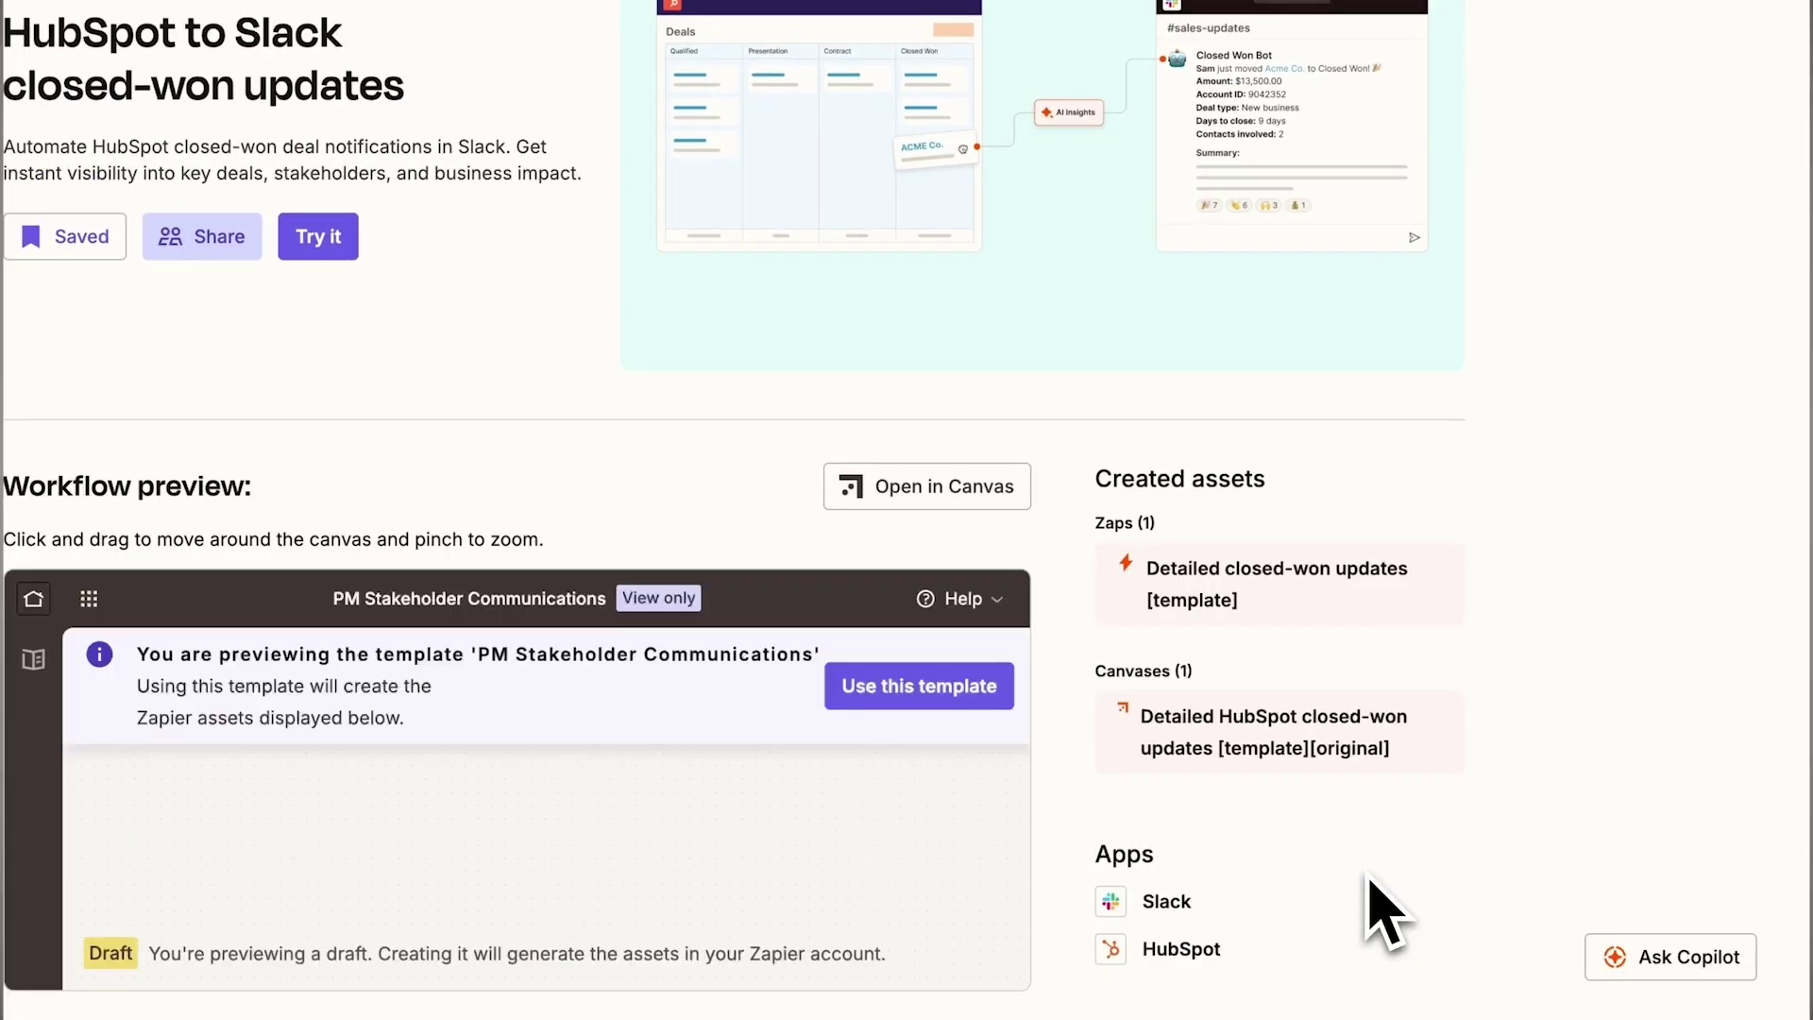